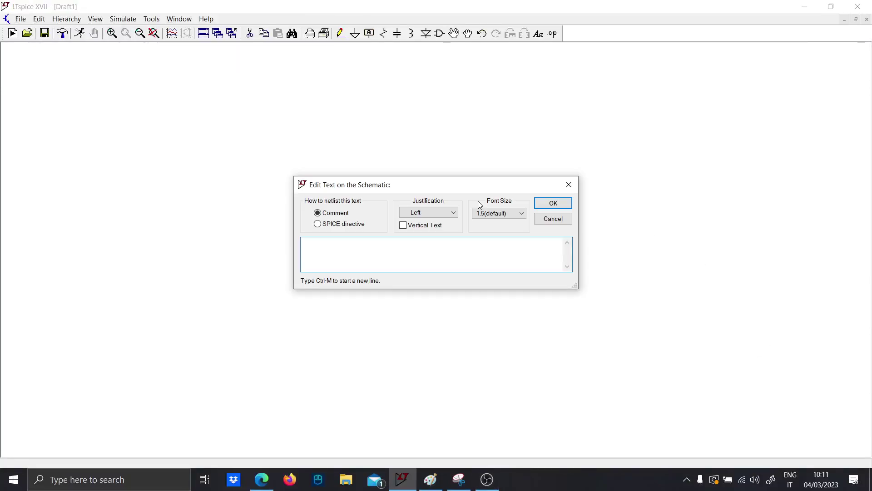
Step: Place the comment text "I-V Solar Panel" in the upper left of the blank schematic
key(Caps_Lock)
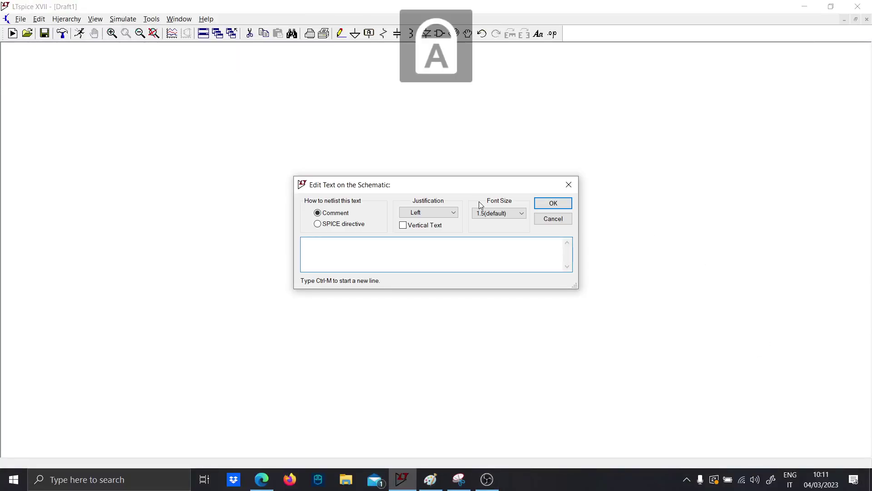
text(P)
key(Caps_Lock)
key(Caps_Lock)
key(BackSpace)
key(Caps_Lock)
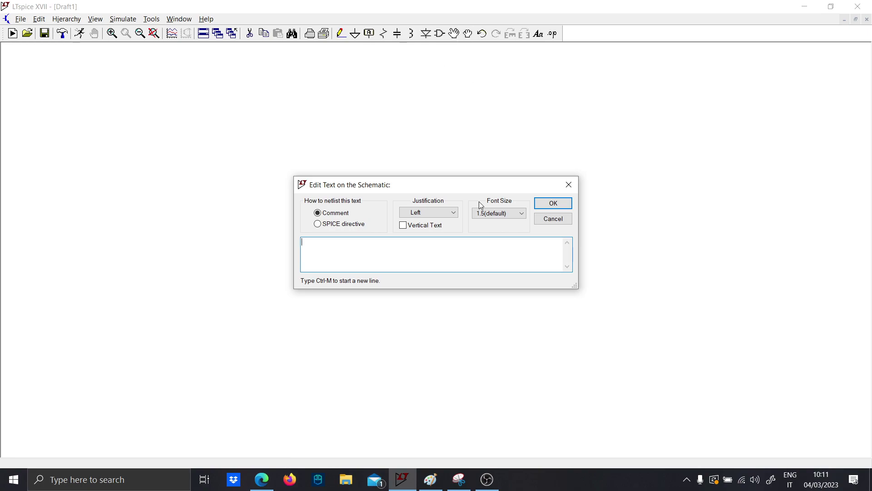
key(Caps_Lock)
key(Caps_Lock)
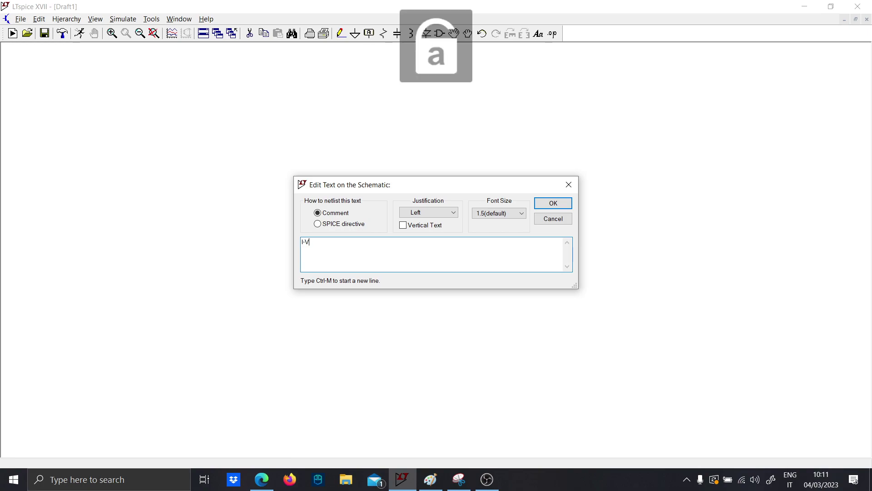
text(Solar Panel)
key(Return)
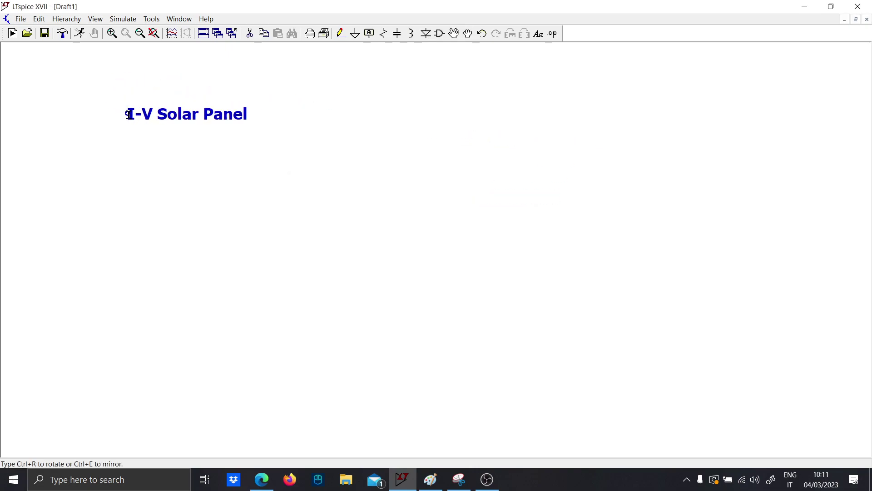
click(87, 107)
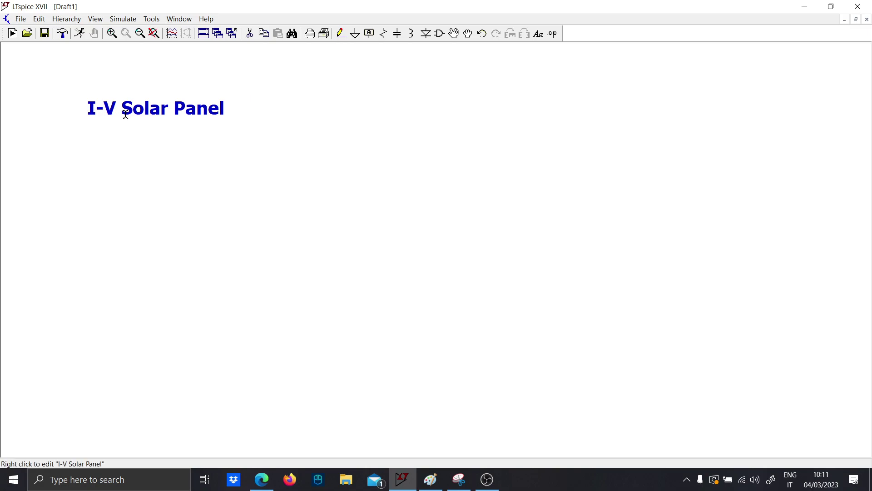
Step: Add the comment text "+ Shading effect" to the right of the "I-V Solar Panel" title
text(tS)
key(Caps_Lock)
text(ha)
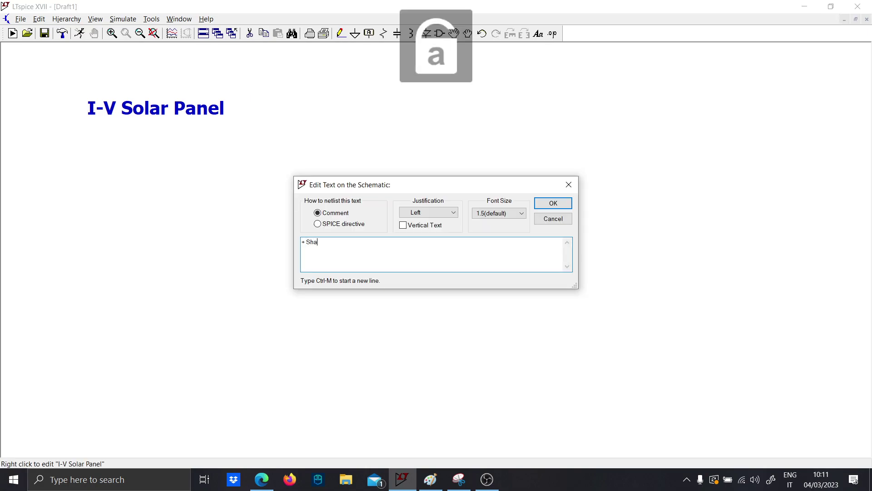
text(ding effect)
key(Return)
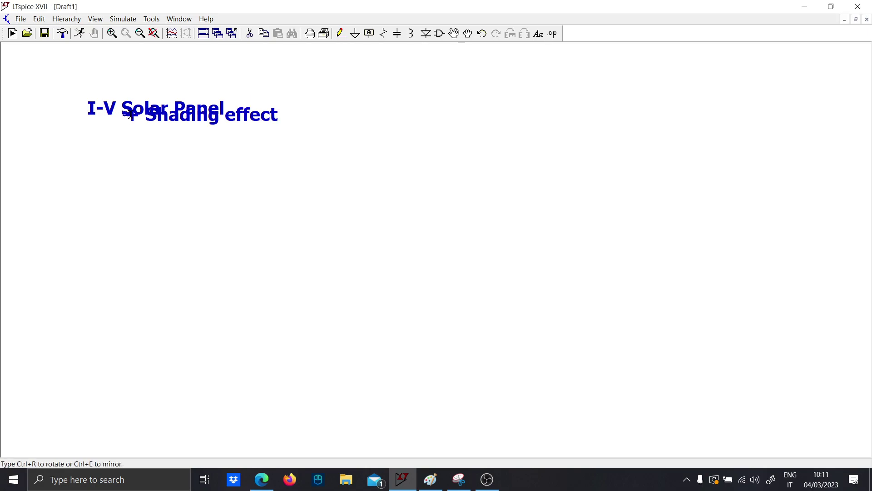
click(326, 126)
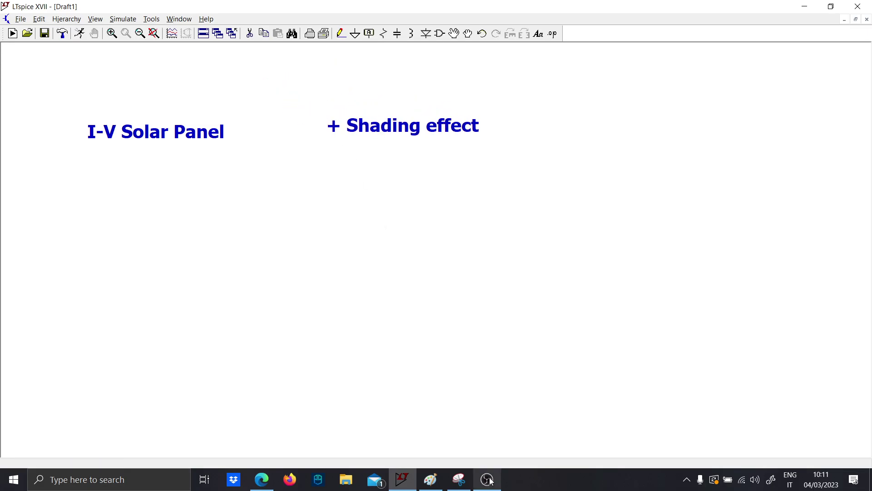
Step: Switch to Paint and frame the P-V characteristics chart with a black rectangle
click(430, 479)
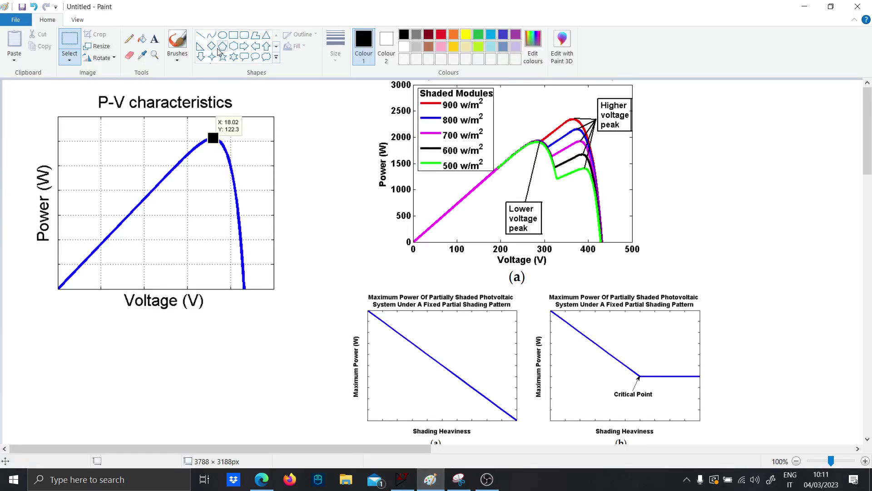
click(233, 35)
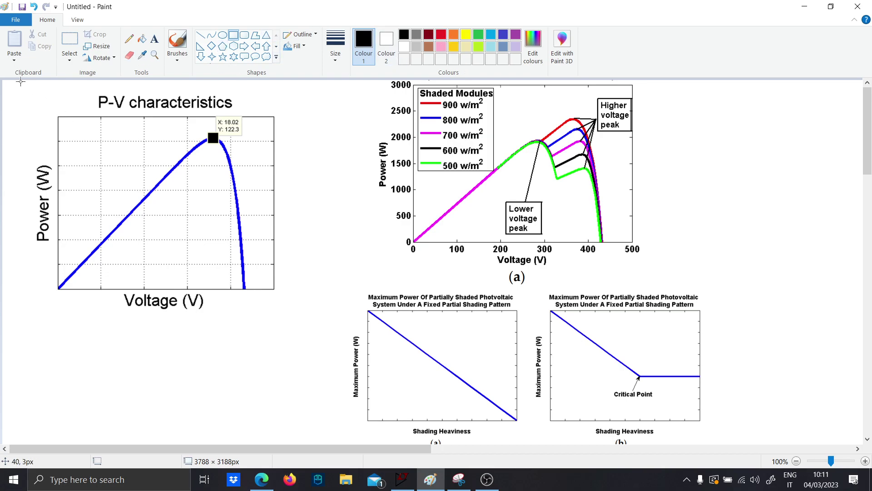
drag(21, 82, 306, 336)
click(330, 218)
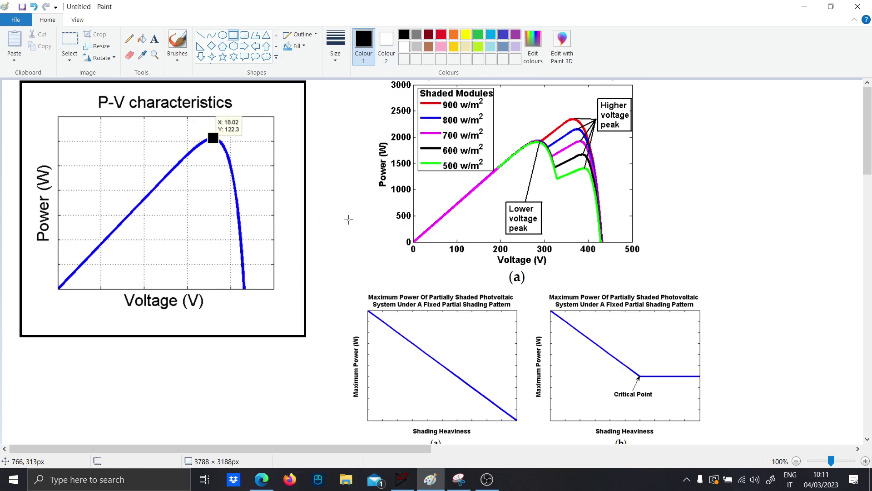
Step: Brush a black arrow pointing up at the P-V curve's peak and handwrite "MPT" below it
click(177, 41)
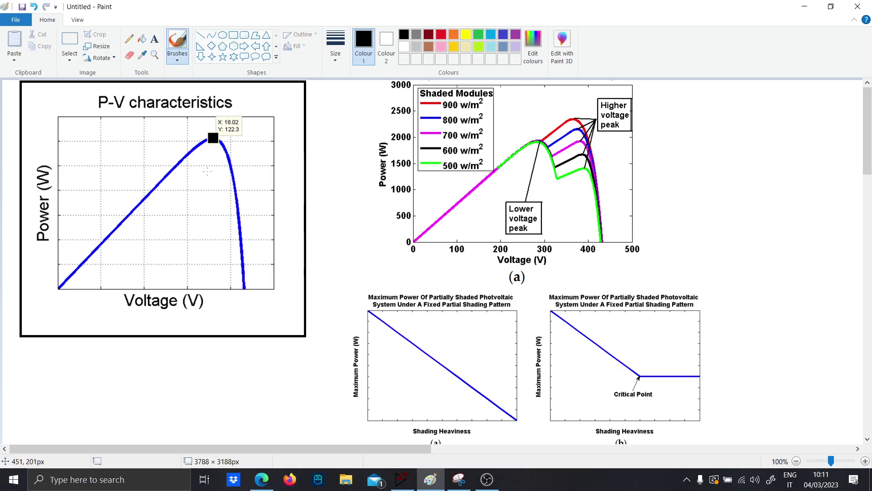
drag(211, 150, 203, 158)
drag(209, 149, 214, 159)
drag(210, 192, 213, 187)
Step: In red, handwrite the axis labels I and V on the P-V chart and sketch two falling I-V curves over it
click(441, 35)
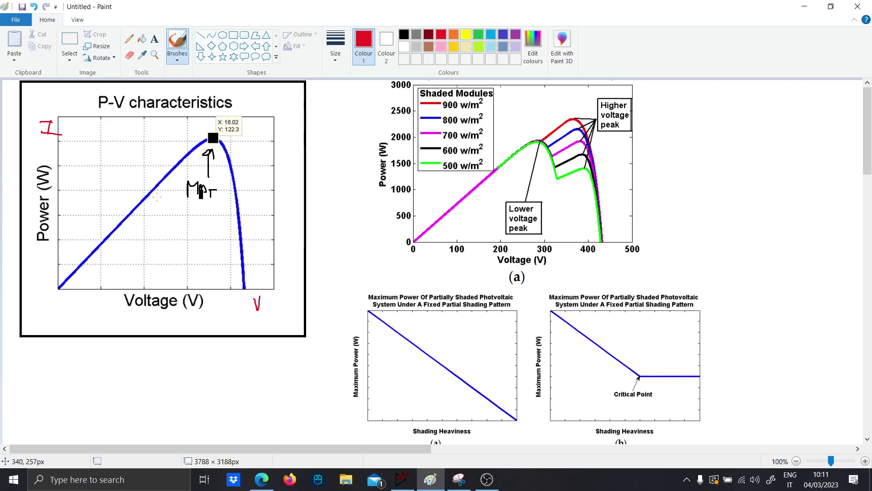
mouse_move(68, 142)
mouse_down()
mouse_move(197, 177)
mouse_move(256, 295)
mouse_up()
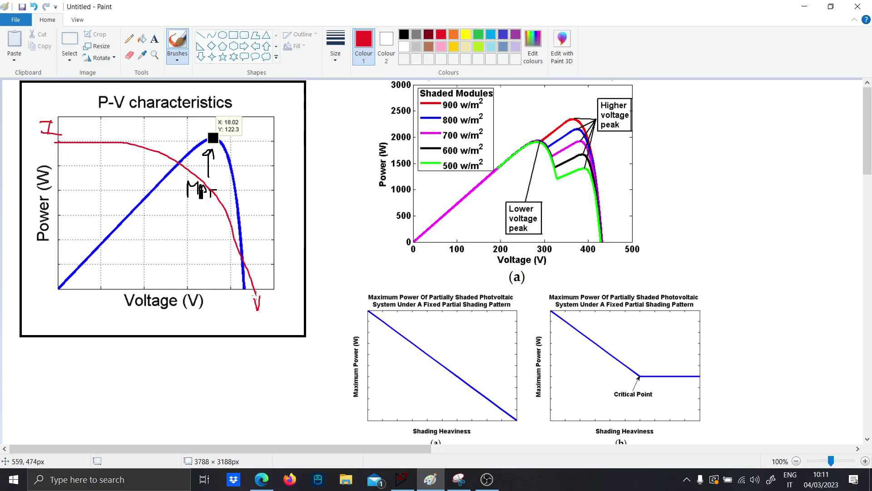
mouse_move(65, 144)
mouse_down()
mouse_move(156, 142)
mouse_move(207, 165)
mouse_move(259, 298)
mouse_up()
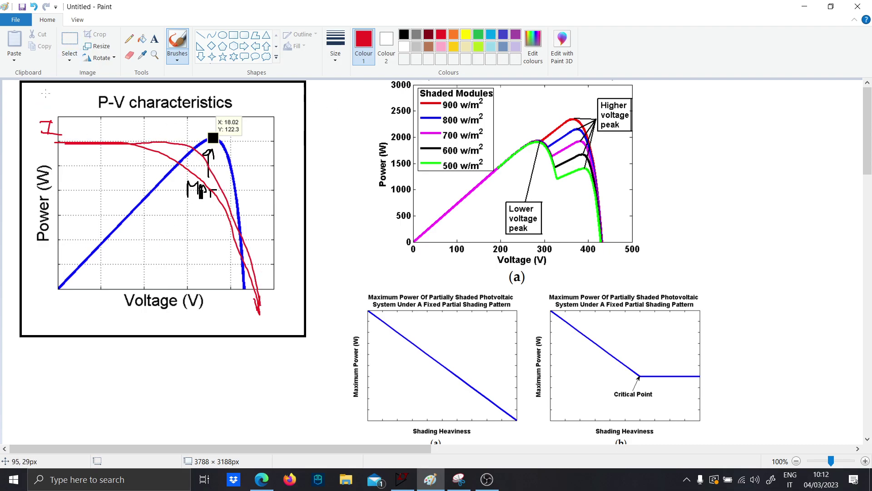
mouse_move(35, 107)
mouse_down()
mouse_move(62, 89)
mouse_move(34, 106)
mouse_up()
Step: Return to LTspice and place a current source, rotated 180° so its arrow points up, below the title text
click(801, 6)
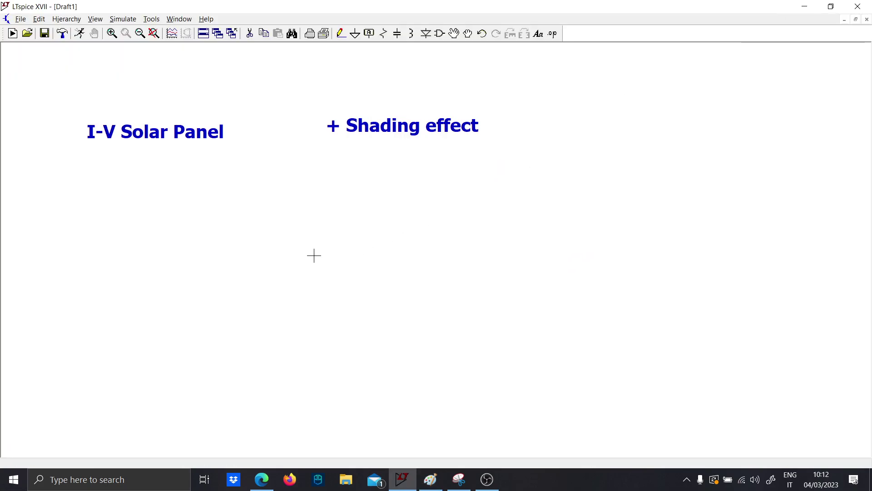
scroll(312, 252, up, 2)
key(F2)
key(Return)
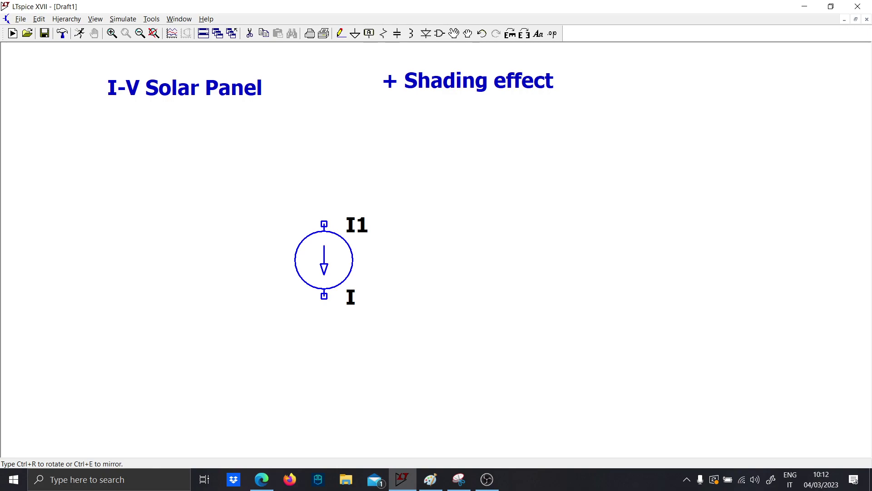
key(ctrl+r)
key(ctrl+r)
click(228, 315)
key(Escape)
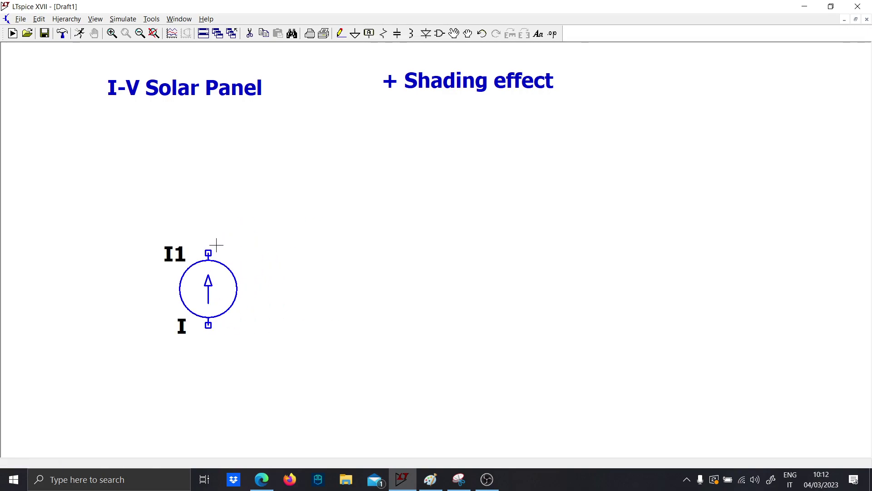
Step: Set the value of current source I1 to 10
scroll(212, 231, up, 2)
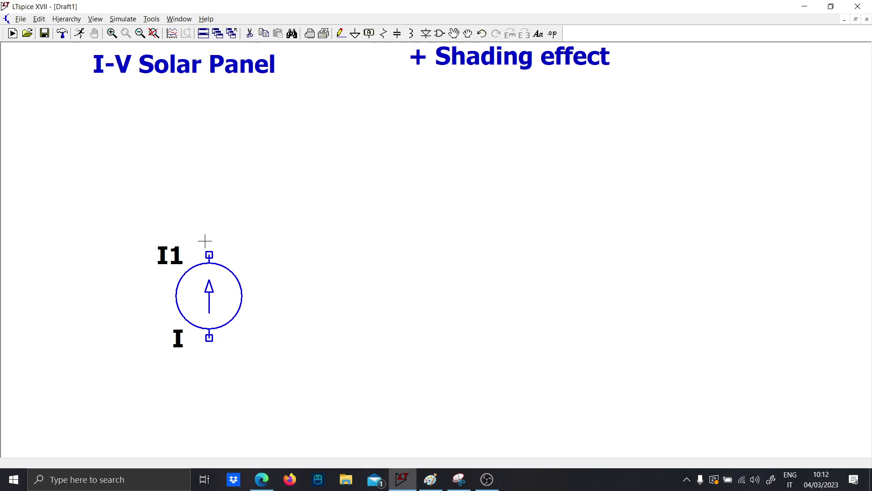
right_click(212, 369)
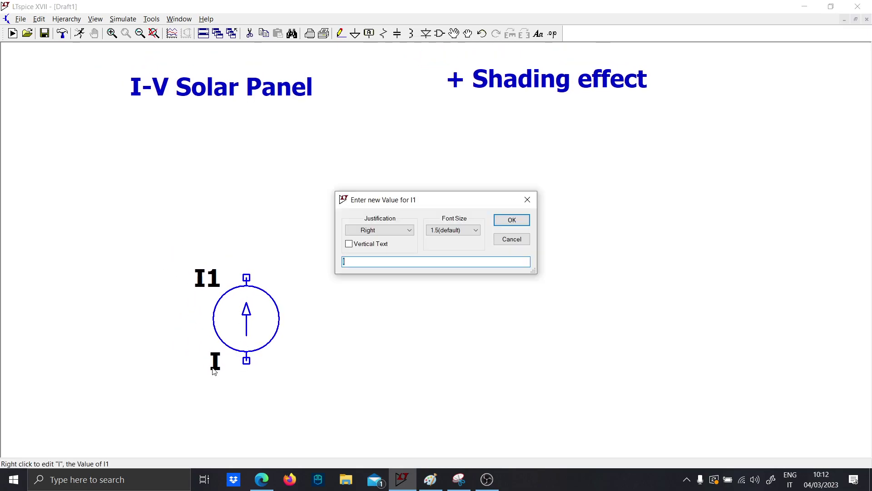
key(Return)
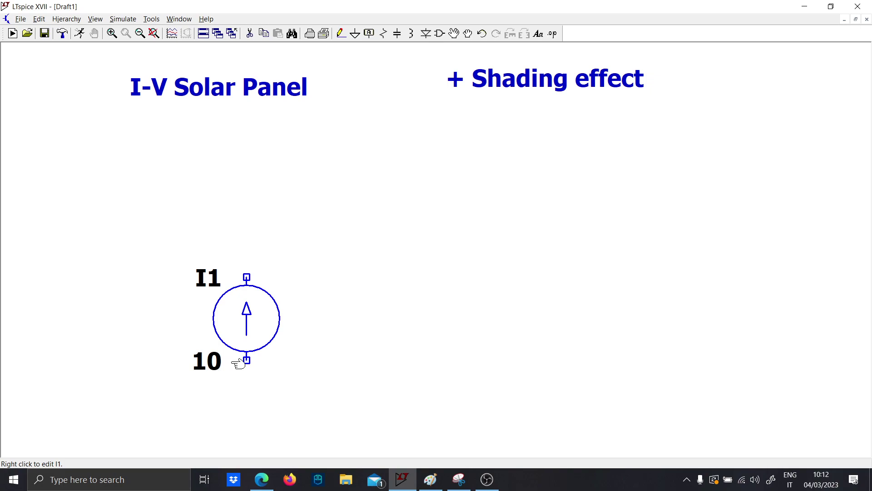
Step: Wire a rectangular loop extending right from the upper terminal of source I1 back to its lower terminal
key(F3)
click(246, 360)
right_click(246, 392)
click(246, 276)
click(246, 227)
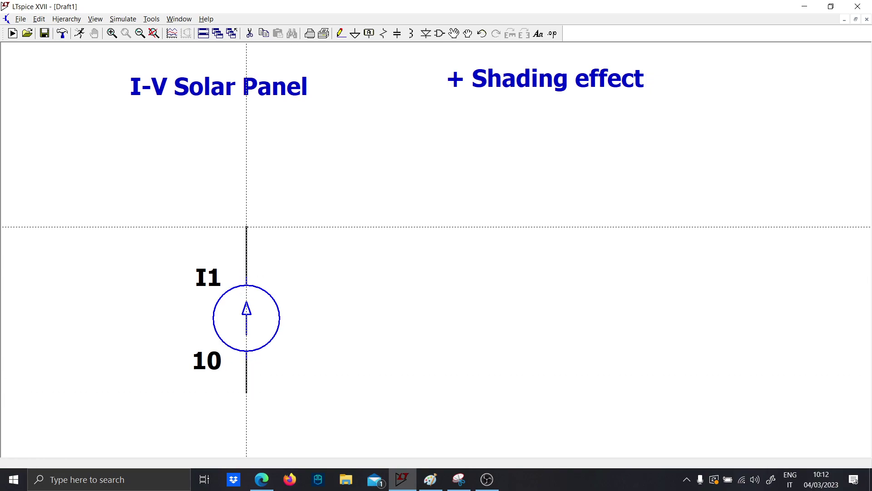
click(429, 243)
click(378, 393)
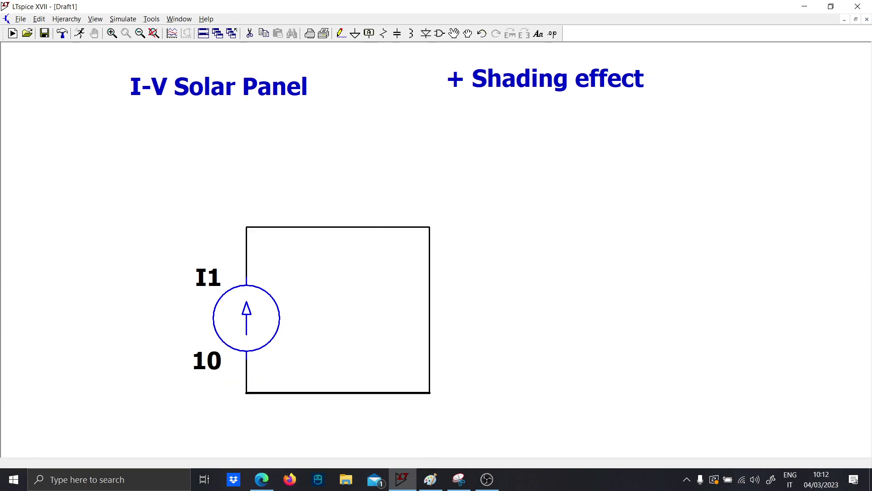
click(229, 392)
key(F5)
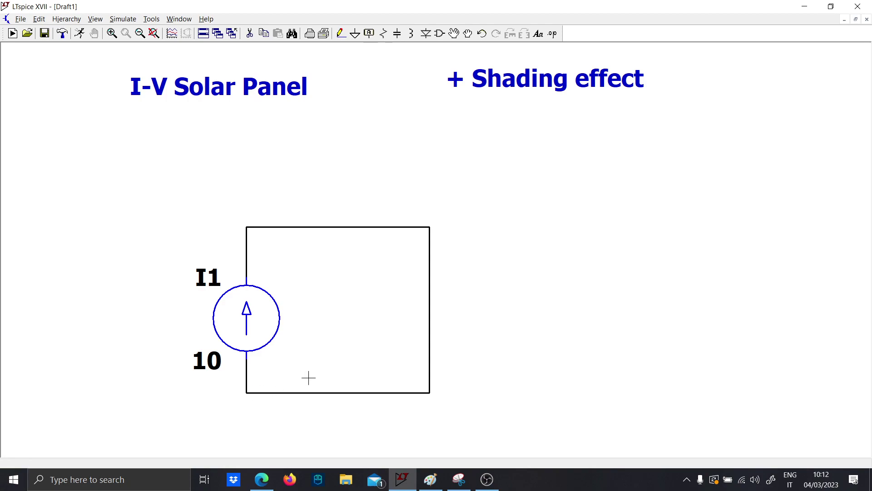
Step: Place a diode pointing down in the wire loop's vertical branch opposite the current source
scroll(245, 346, down, 1)
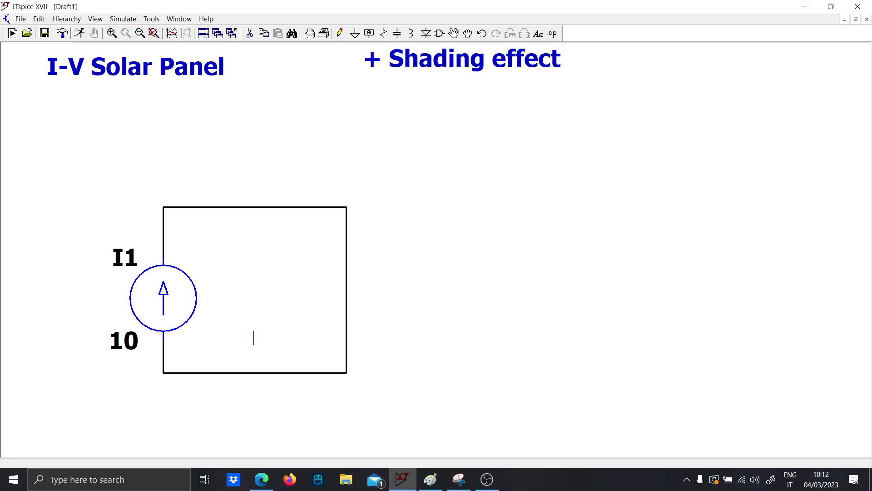
scroll(255, 334, up, 2)
key(d)
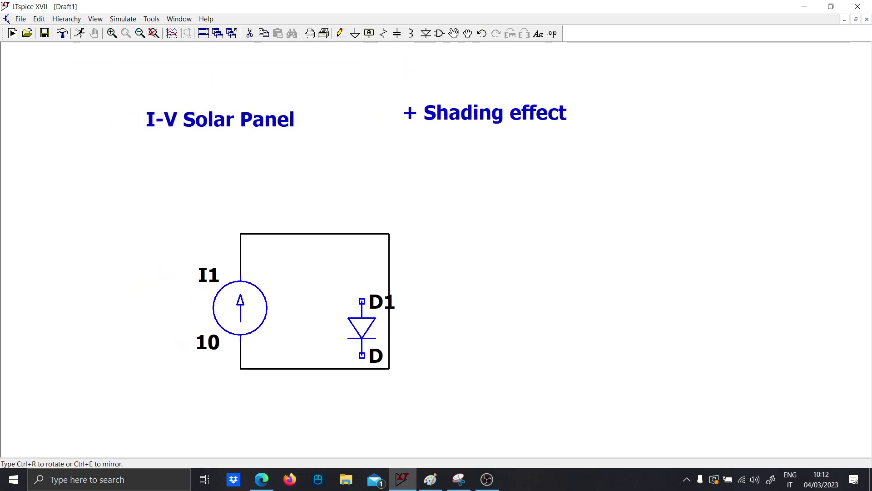
click(375, 274)
Step: Wire a second branch in parallel to the right of diode D1 and attach a ground below the diode's lower node
key(F3)
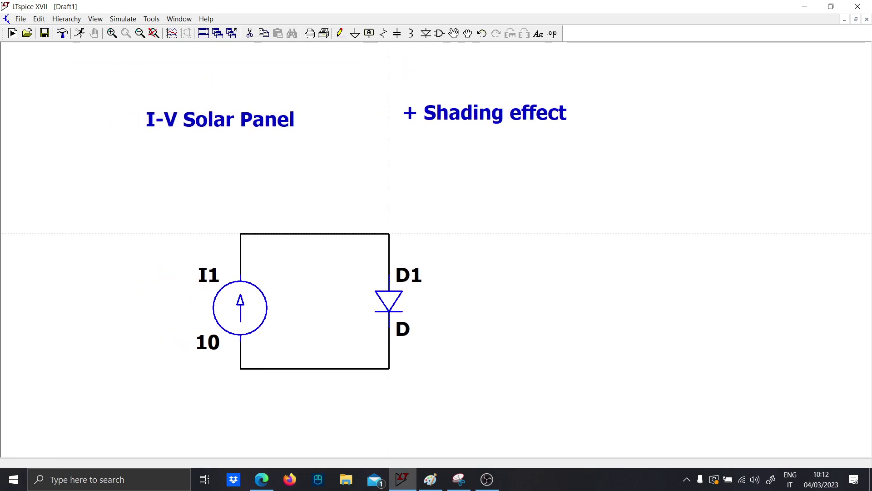
click(389, 234)
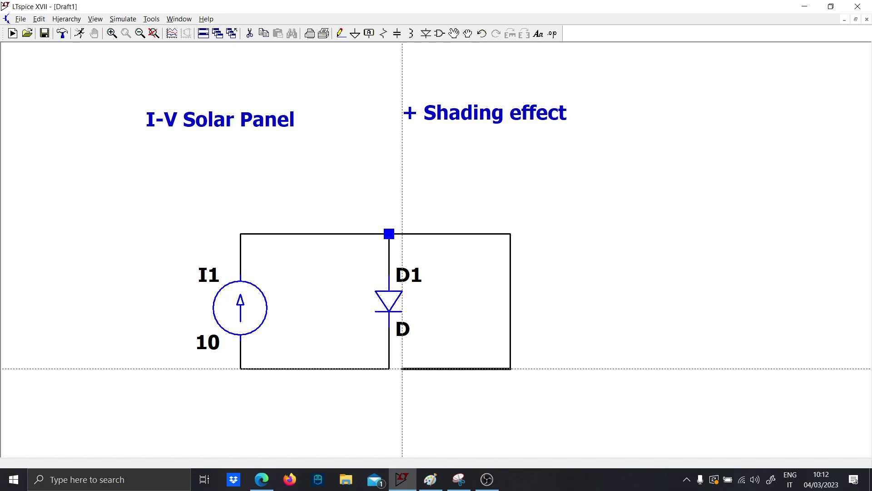
click(389, 369)
click(389, 369)
click(389, 410)
key(g)
click(389, 409)
key(Escape)
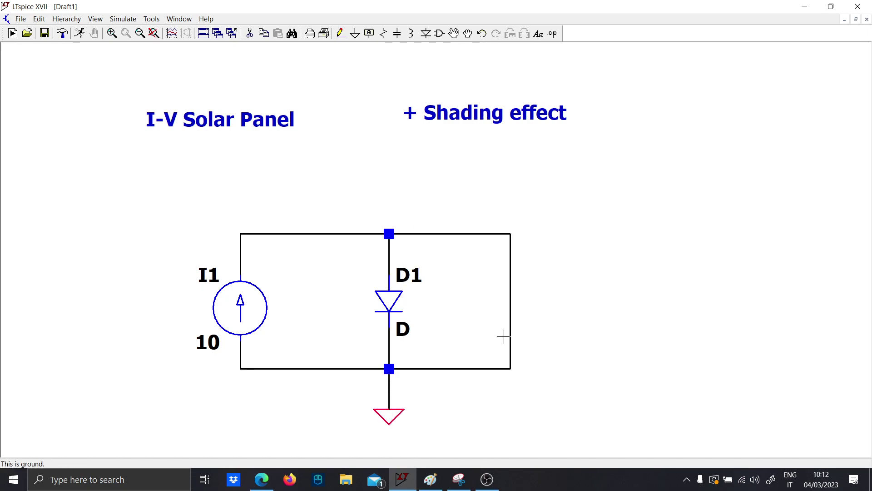
Step: Insert a resistor in the branch parallel to the diode and set its value to 10k
key(r)
click(511, 295)
key(Escape)
right_click(525, 308)
text(10k)
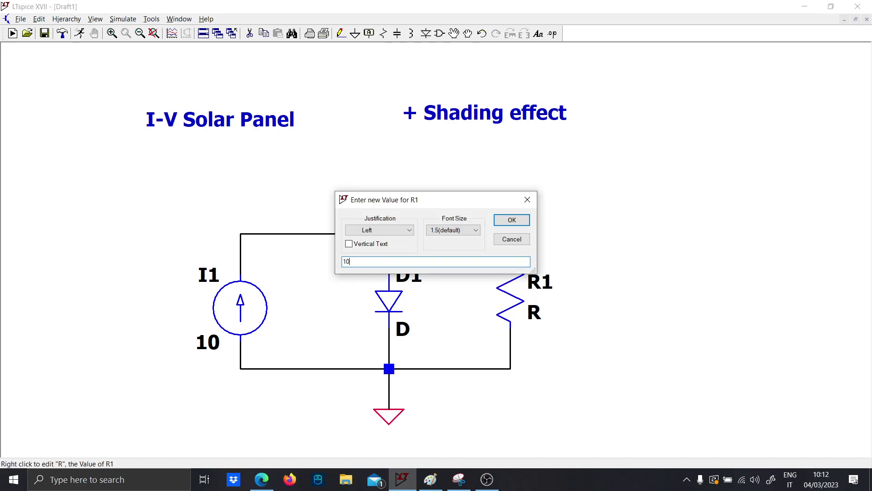
key(Return)
Step: Extend a wire to the right from the node above R1 and insert a horizontal series resistor in it
key(F3)
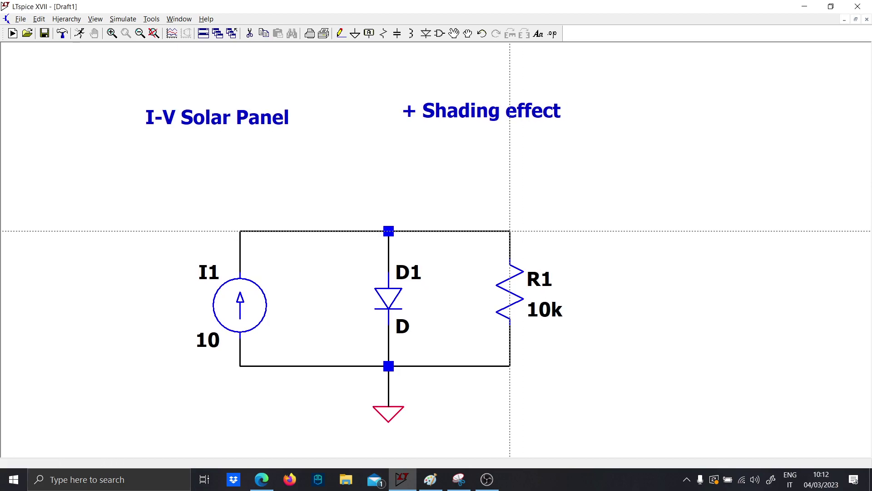
click(510, 231)
click(645, 230)
key(r)
key(ctrl+r)
click(644, 231)
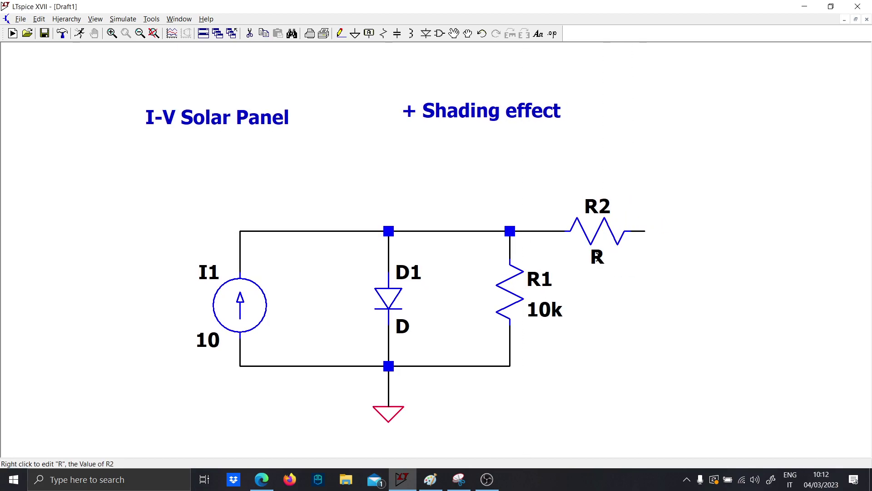
Step: Set the value of series resistor R2 to 0.4m
right_click(598, 257)
text(.4m)
key(Return)
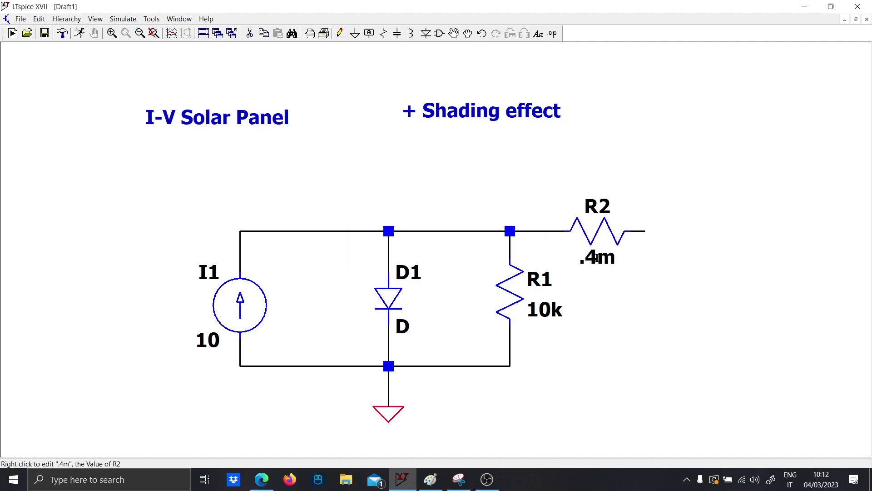
right_click(598, 257)
text(0.4m)
key(Return)
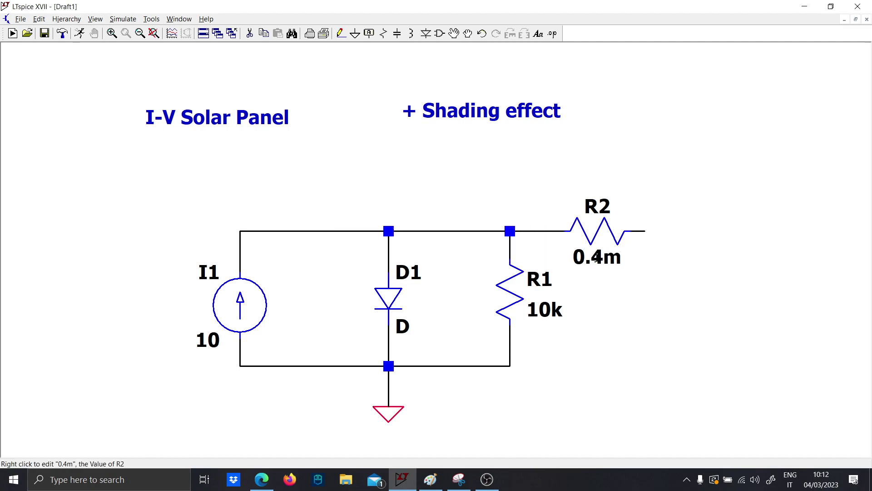
Step: Drag the diode D1 branch with its upper and lower nodes closer to current source I1
key(F8)
mouse_move(416, 390)
mouse_down()
mouse_move(388, 265)
mouse_move(352, 207)
mouse_up()
click(299, 207)
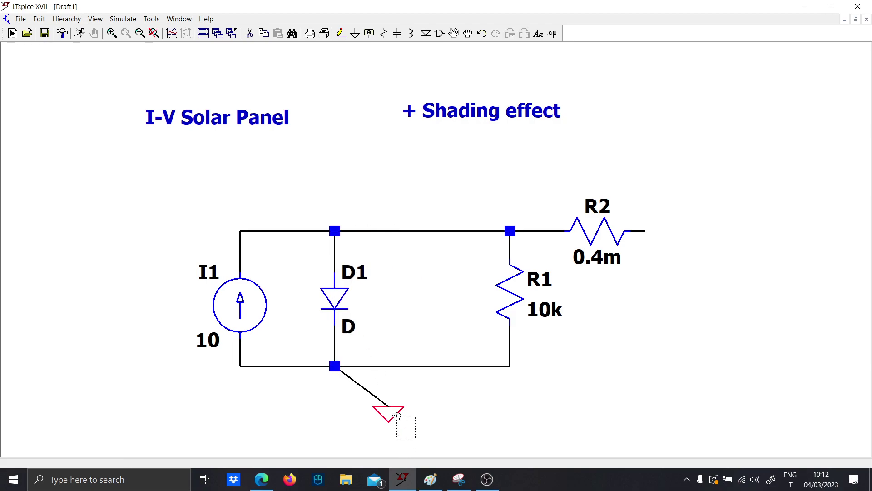
Step: Position the ground symbol directly beneath D1's lower node and connect a 0.1µ capacitor in parallel between D1 and R1
drag(389, 414, 335, 414)
key(c)
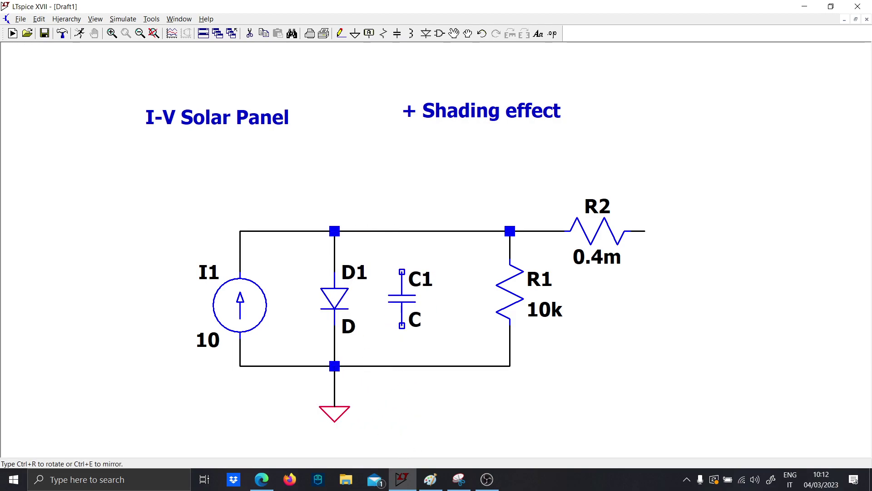
click(415, 299)
key(Escape)
key(F3)
click(415, 230)
click(415, 326)
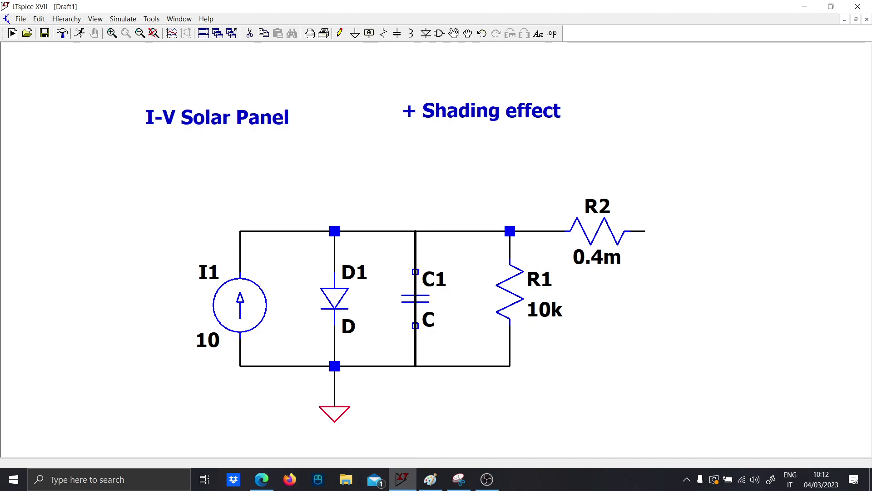
click(415, 365)
key(Escape)
right_click(432, 324)
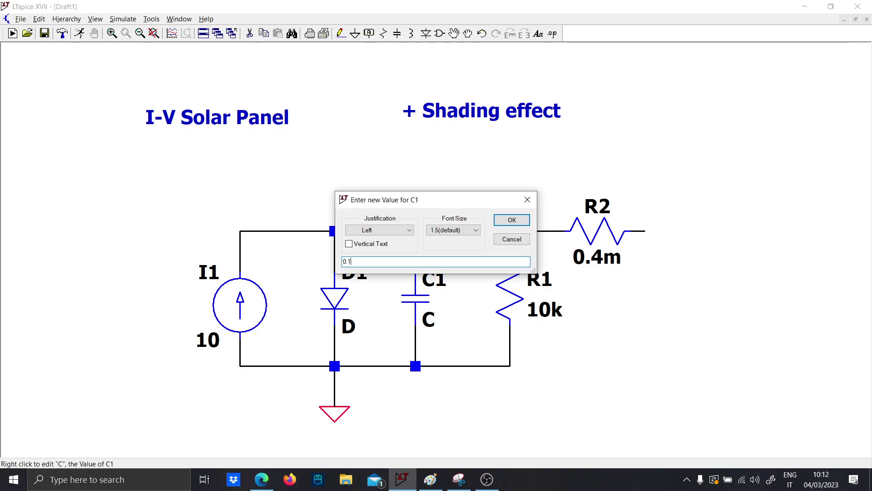
key(Return)
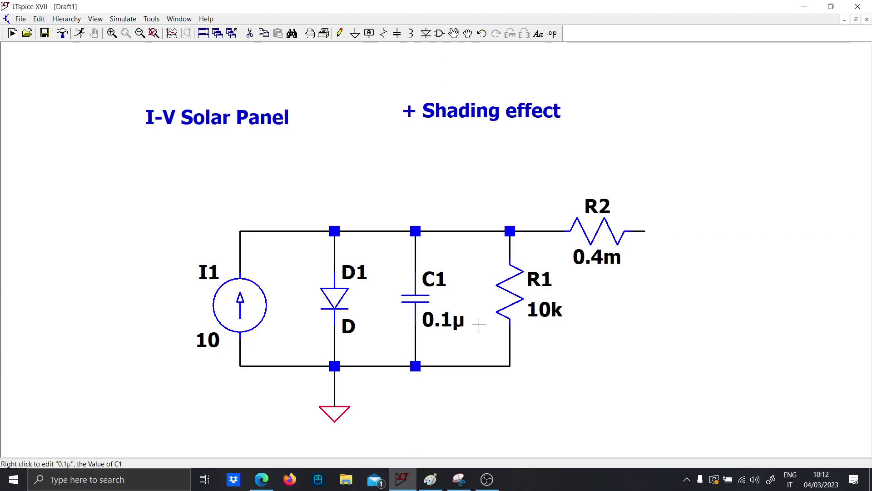
Step: Place a voltage source below the free end of R2, wire its positive terminal to R2 and ground its negative terminal
drag(704, 355, 678, 336)
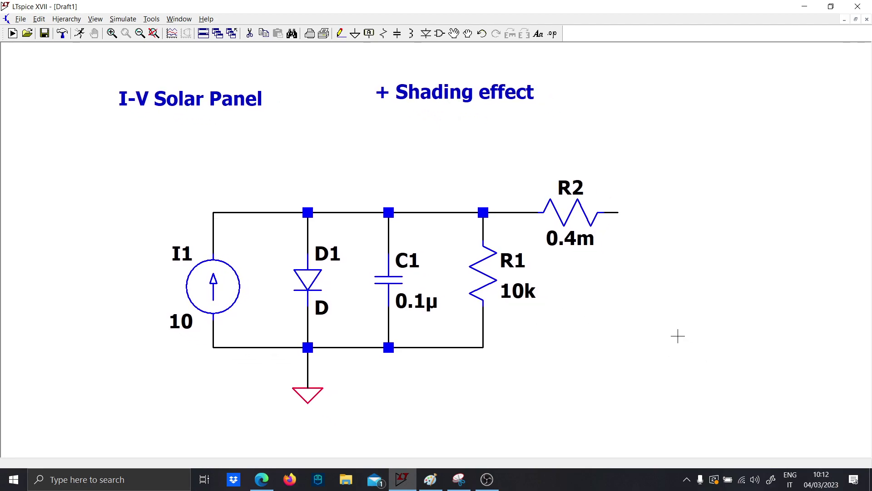
key(v)
click(617, 286)
key(Escape)
key(F3)
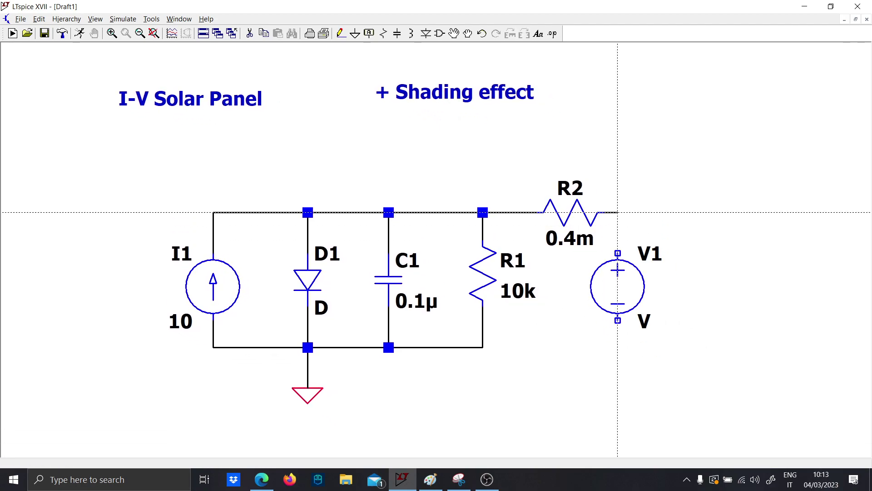
click(618, 212)
click(618, 348)
key(Escape)
key(g)
click(618, 347)
key(Escape)
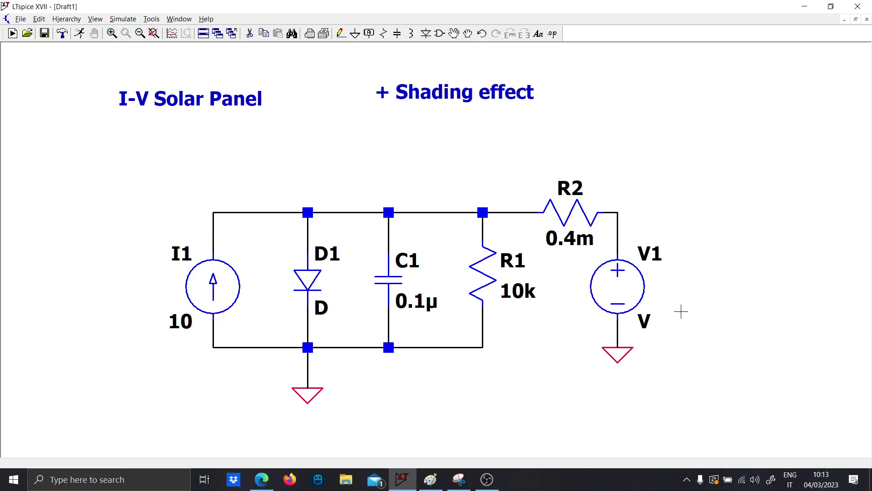
Step: Set the value of voltage source V1 to 0
key(t)
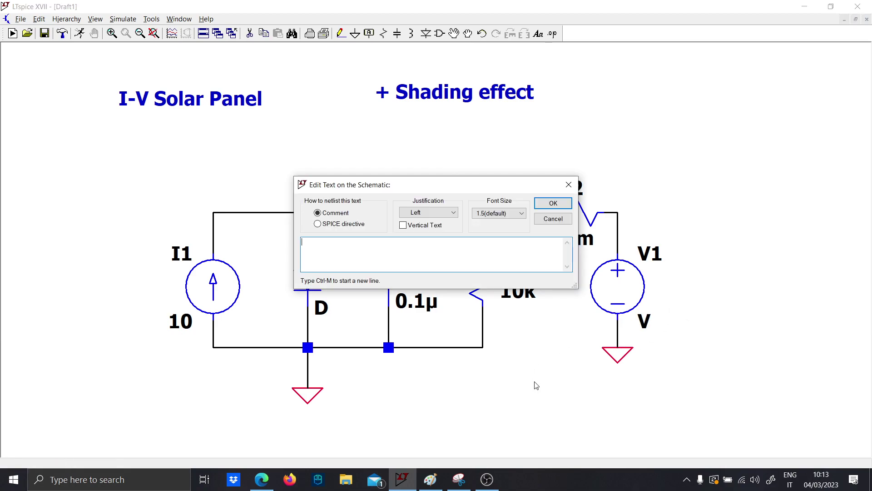
key(Escape)
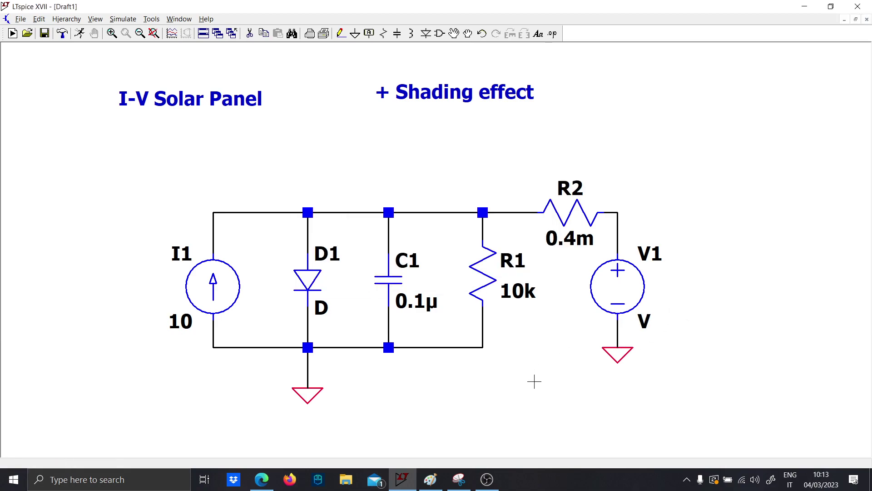
right_click(644, 321)
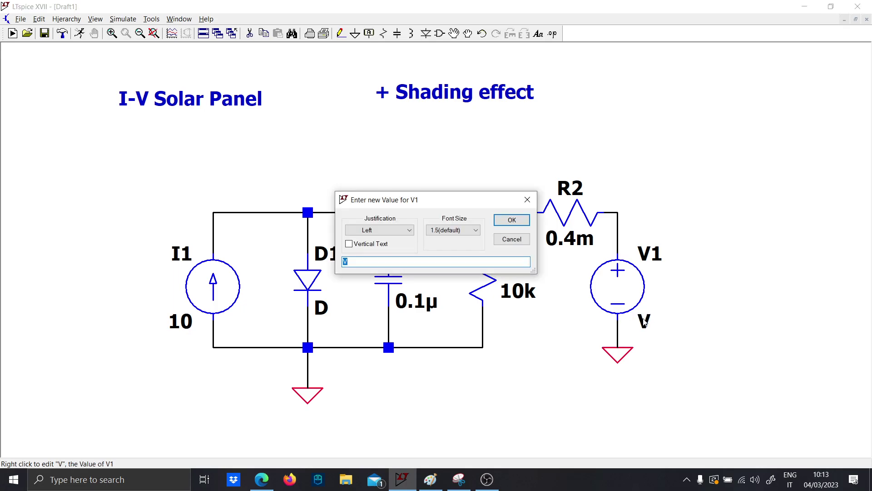
text(0)
key(Return)
key(t)
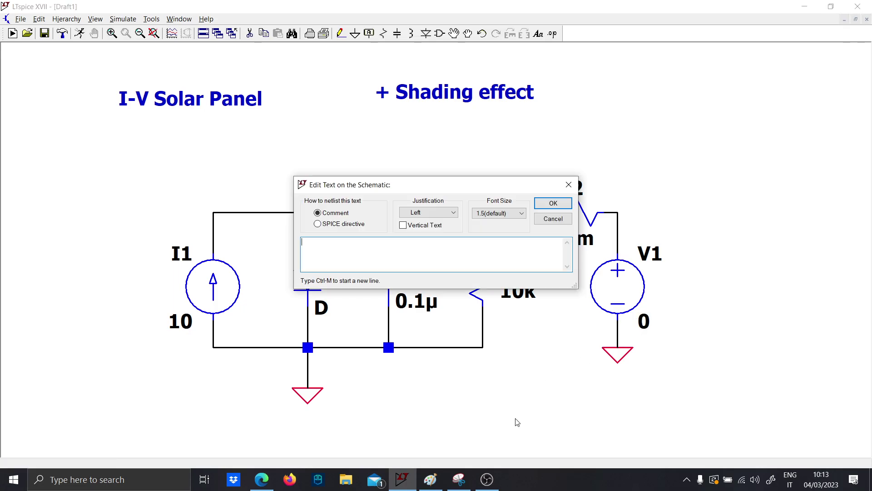
key(F1)
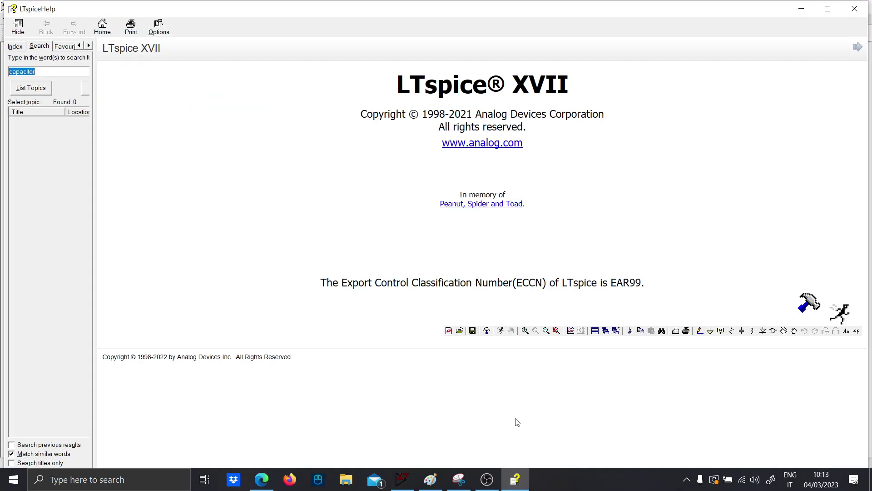
click(854, 8)
key(Escape)
Step: Add the SPICE directive ".dc V1" below the circuit
text(s)
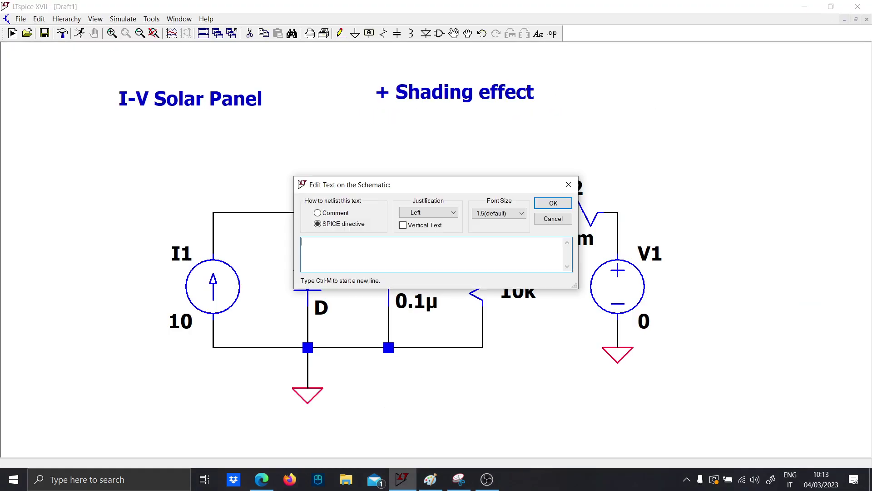
text(.dc V1)
key(Return)
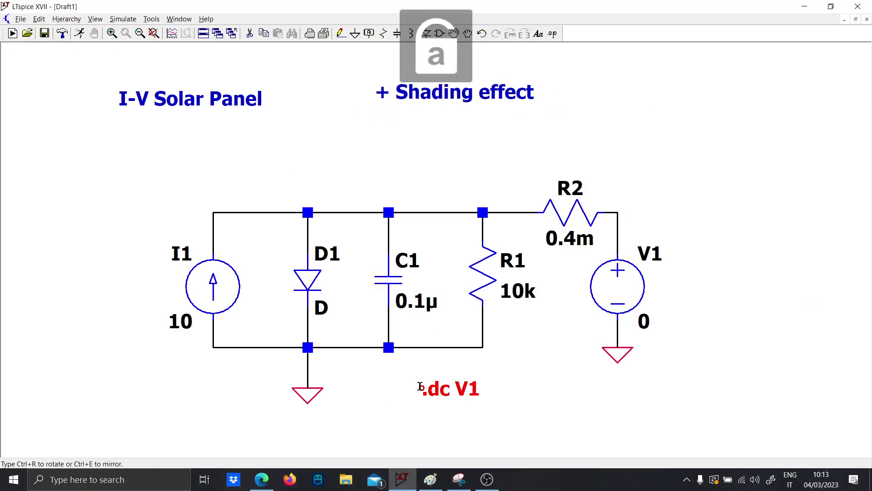
click(422, 386)
Step: Set the linear DC sweep of V1 to start at 0, stop at 0.87 and increment by 0.001
right_click(442, 387)
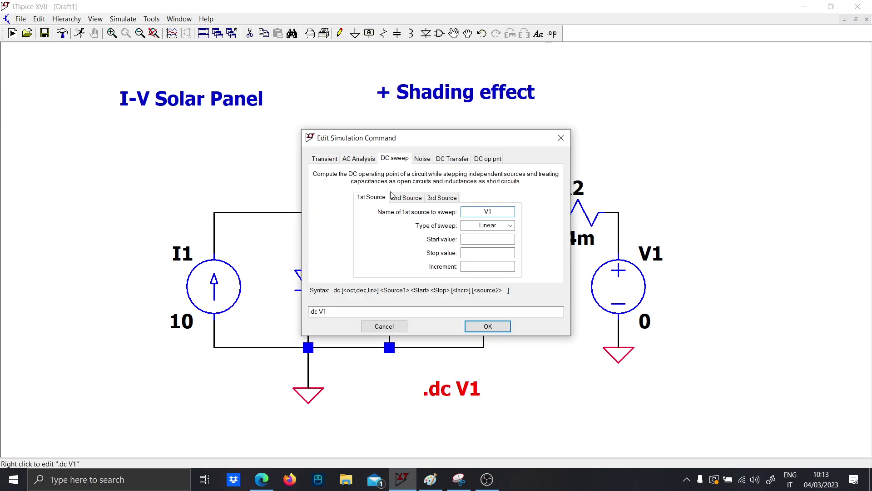
drag(397, 143, 325, 127)
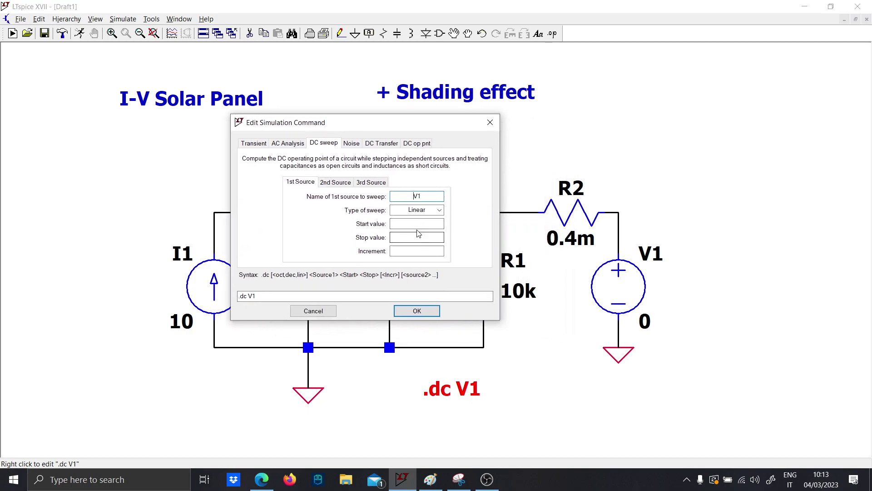
click(418, 225)
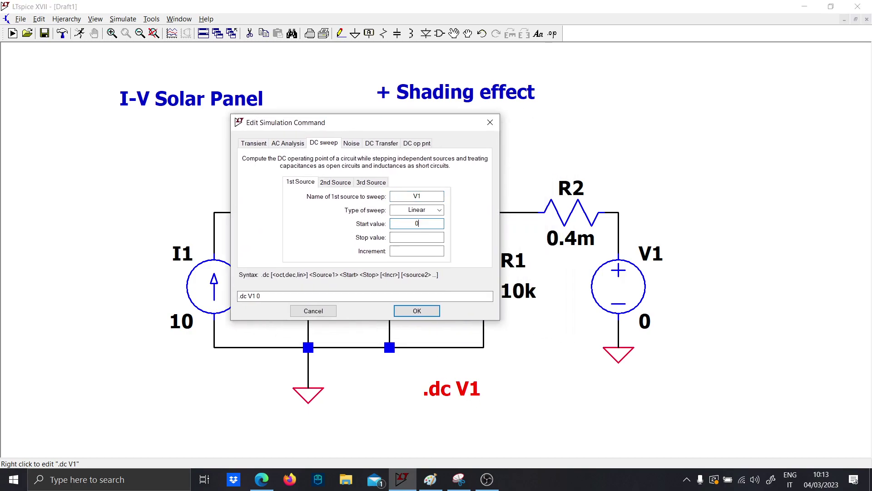
click(415, 239)
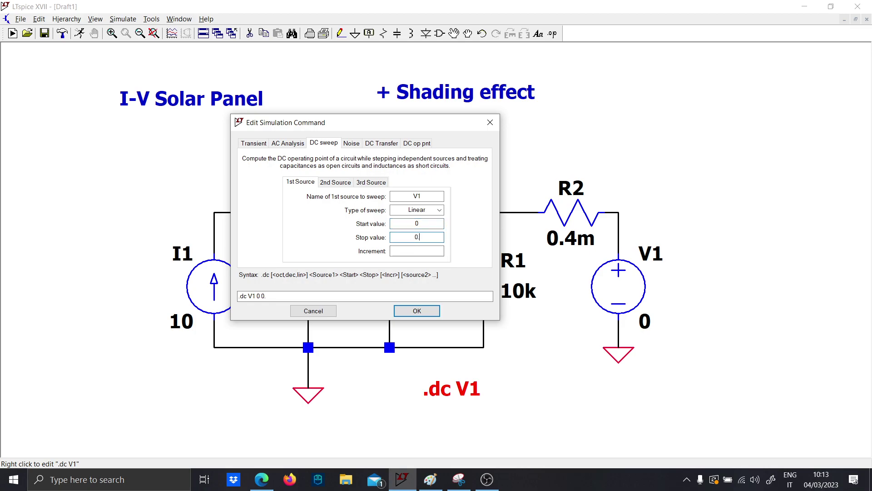
text(0.87)
click(437, 253)
text(0.001)
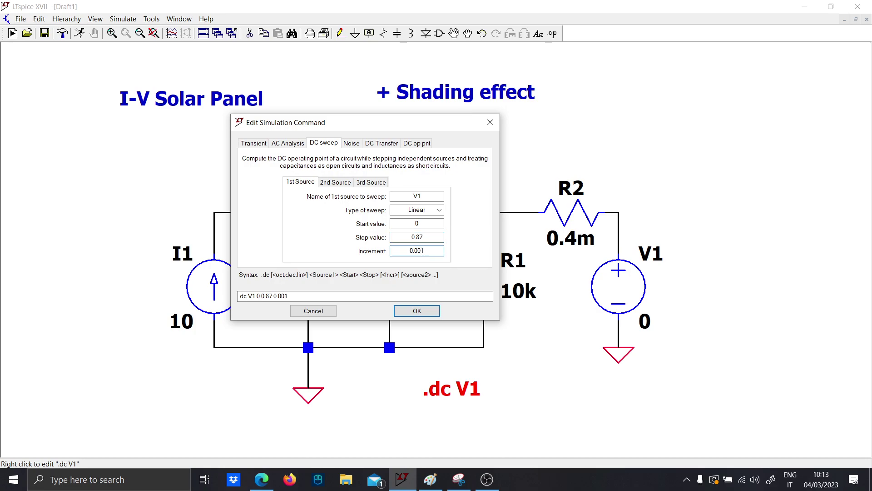
key(Return)
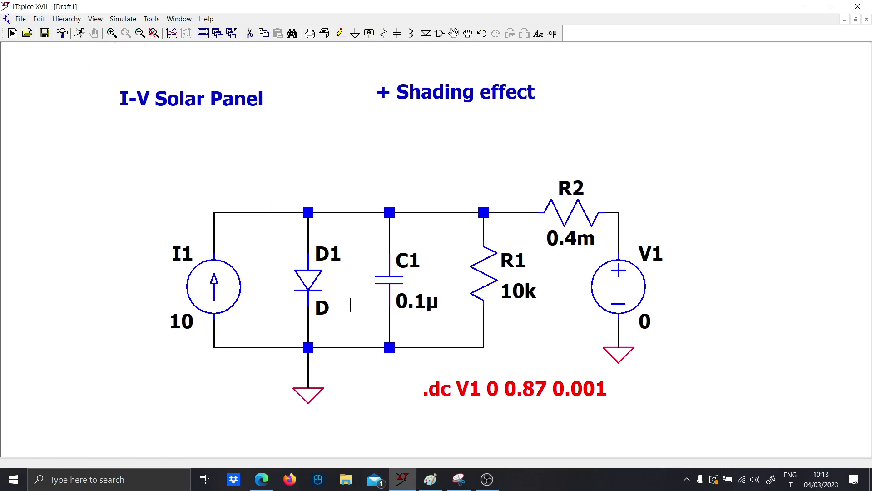
Step: Extend a short wire to the right from the node between R2 and V1 and label its end Out
scroll(350, 305, down, 1)
mouse_move(266, 356)
mouse_down()
mouse_move(156, 352)
mouse_move(169, 350)
mouse_up()
key(F3)
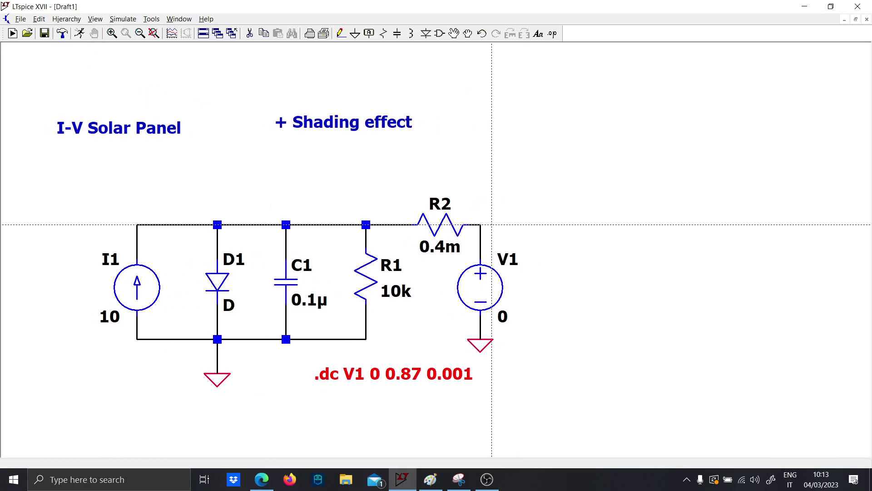
click(480, 224)
click(515, 224)
key(F4)
text(Out)
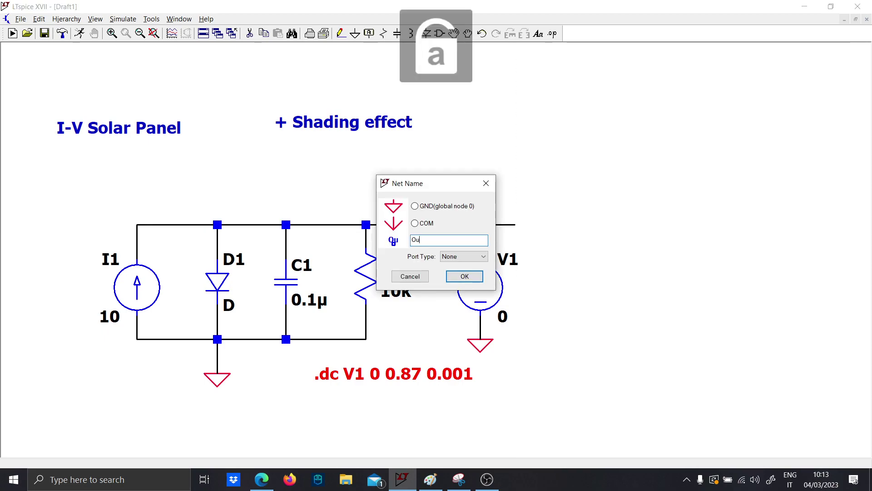
key(Return)
click(515, 224)
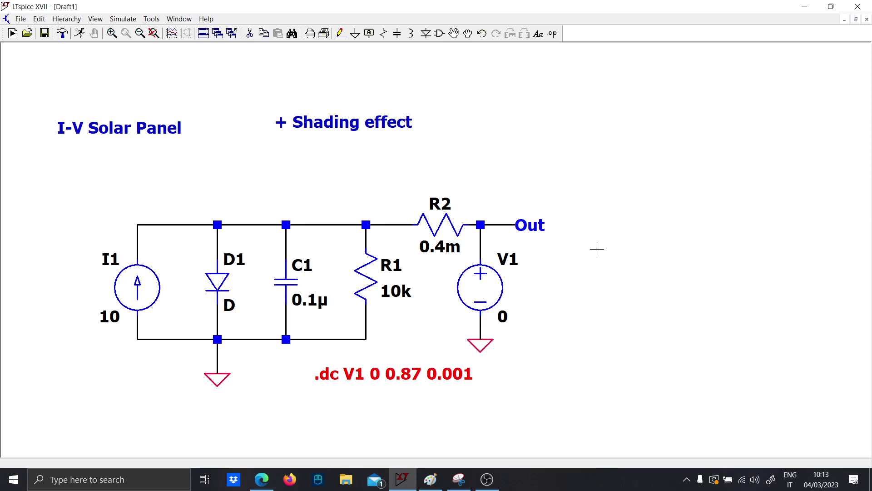
key(t)
key(Escape)
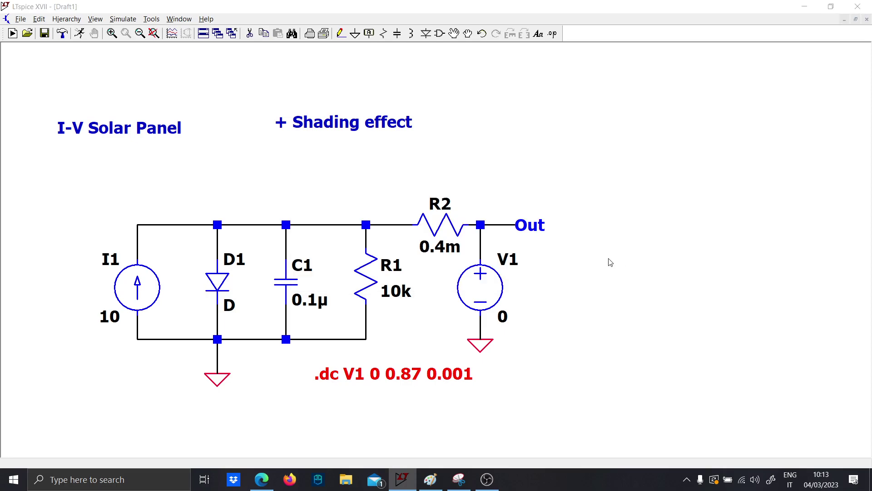
key(F2)
key(Escape)
Step: Place a bv behavioral voltage source to the right of V1, ground its negative terminal and draw a wire stub from its positive terminal
key(F2)
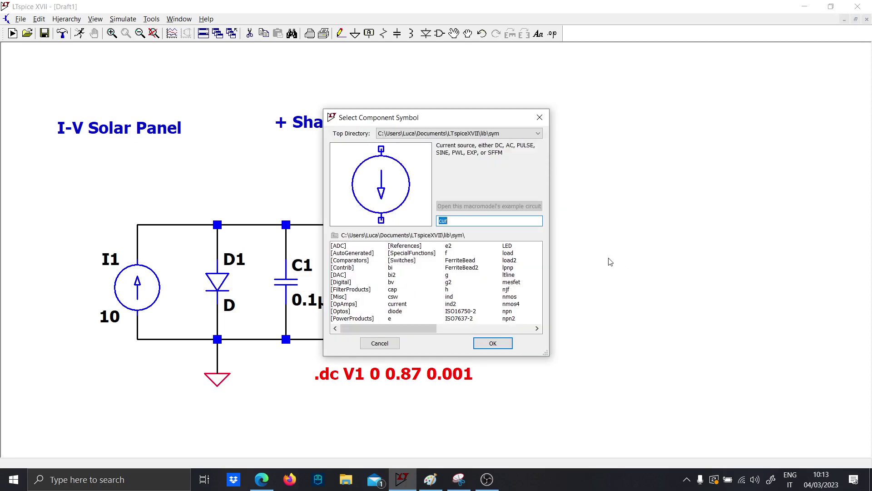
text(bv)
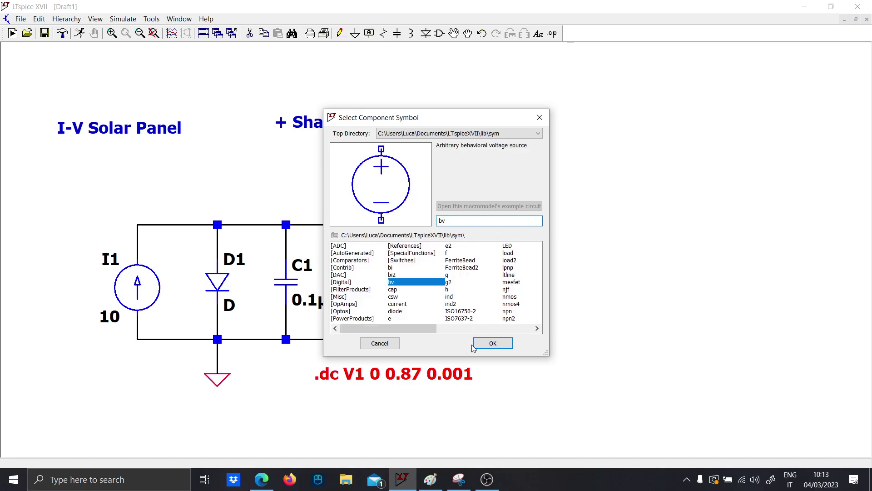
click(475, 345)
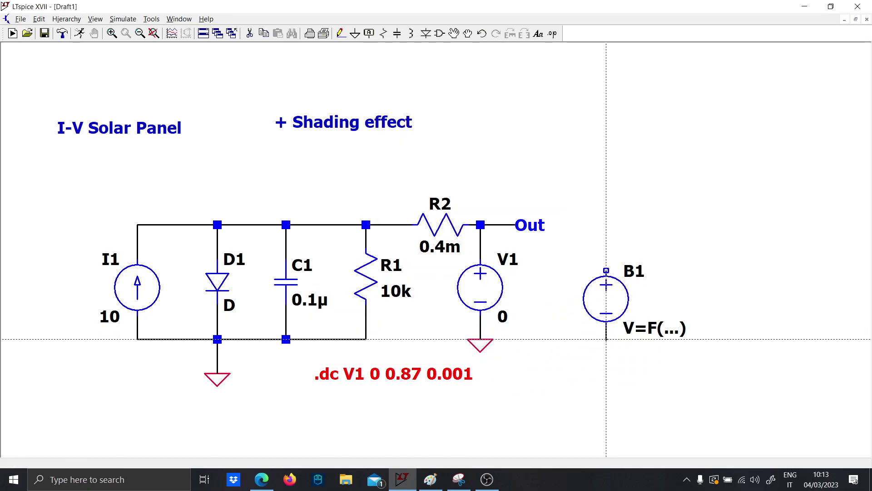
key(g)
click(606, 339)
key(F3)
click(606, 271)
click(606, 259)
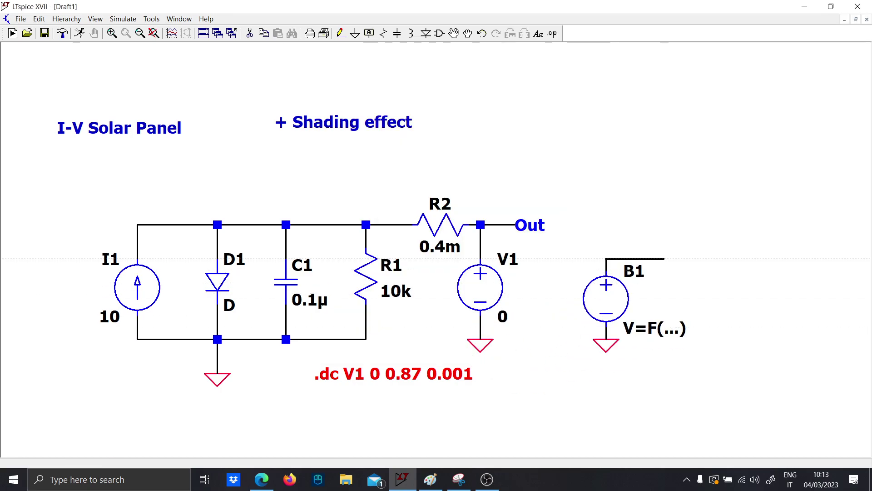
right_click(664, 258)
Step: Set the expression of behavioral source B1 to V=V(out)*I(V1)
right_click(654, 328)
click(418, 263)
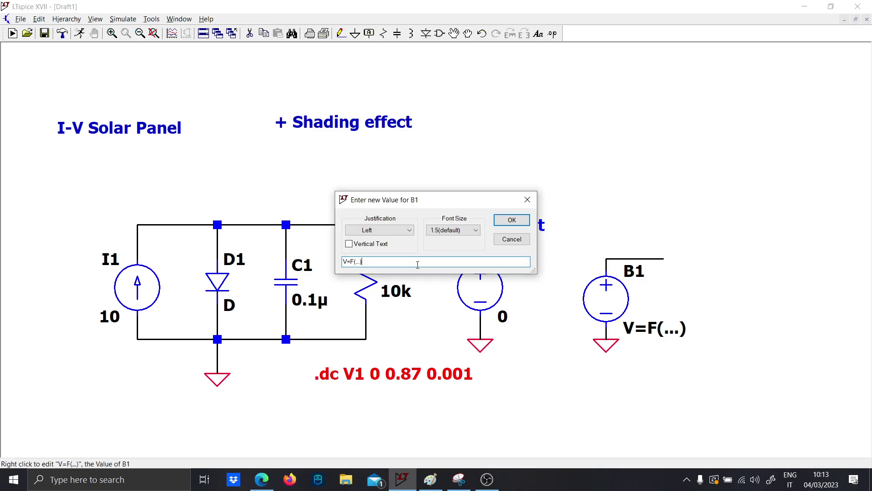
text(V=)
key(Caps_Lock)
text((o)
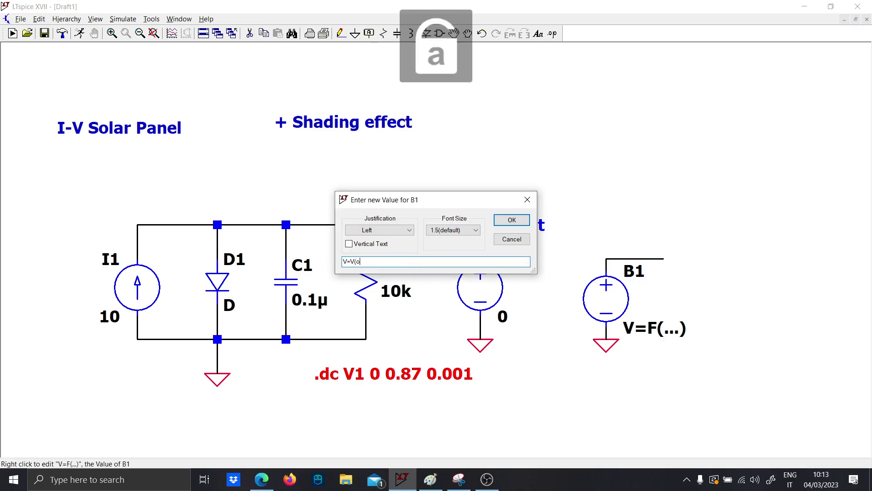
text(ut)*I)
key(Caps_Lock)
text((v1)
key(Caps_Lock)
key(BackSpace)
key(BackSpace)
key(Caps_Lock)
key(BackSpace)
key(Caps_Lock)
key(BackSpace)
text(V1)
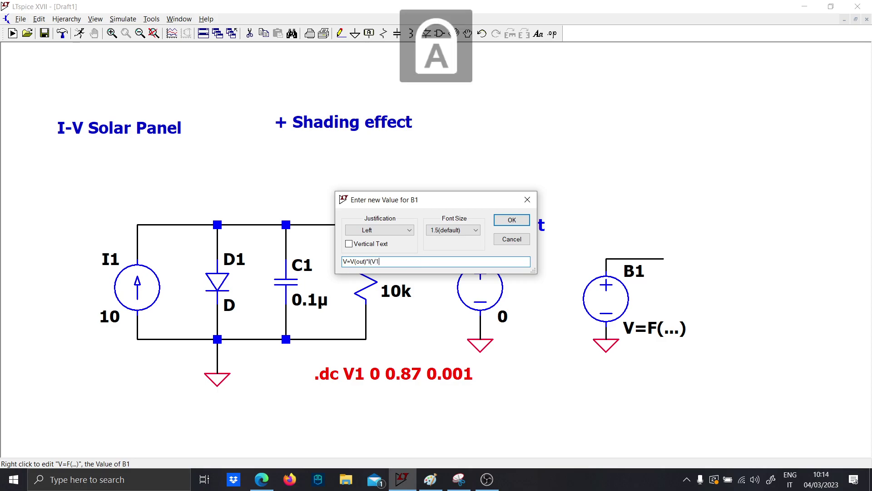
key(Return)
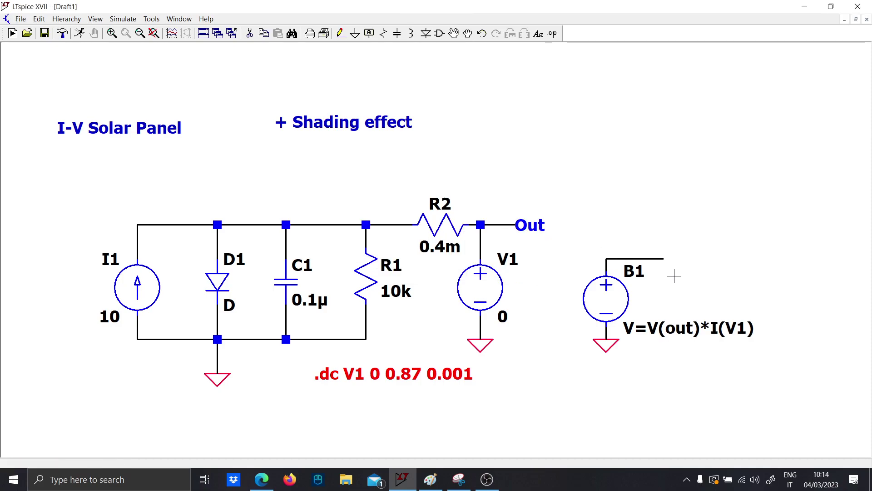
Step: Label the end of B1's output wire pOW
key(F4)
key(Caps_Lock)
text(p)
key(Caps_Lock)
text(OW)
key(Return)
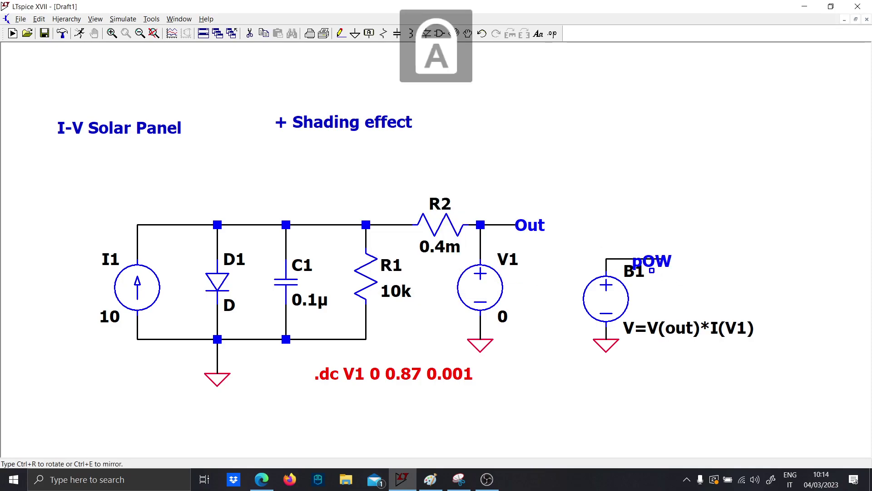
click(664, 258)
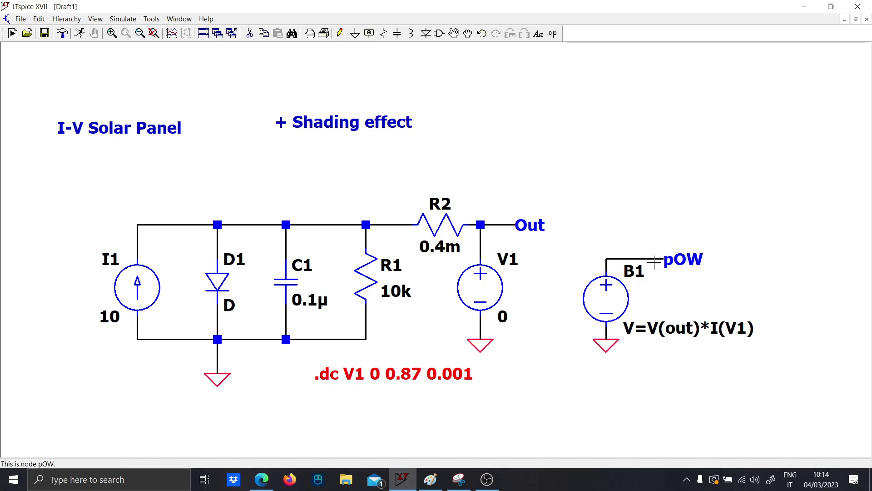
Step: Run the DC sweep simulation
click(78, 33)
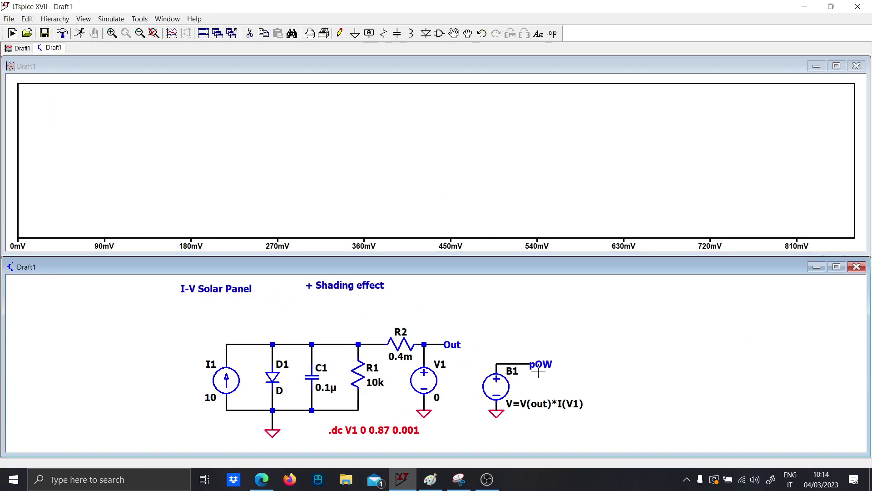
Step: Plot the current I(V1) and the voltage V(pow) from the DC sweep and maximize the waveform window
click(417, 378)
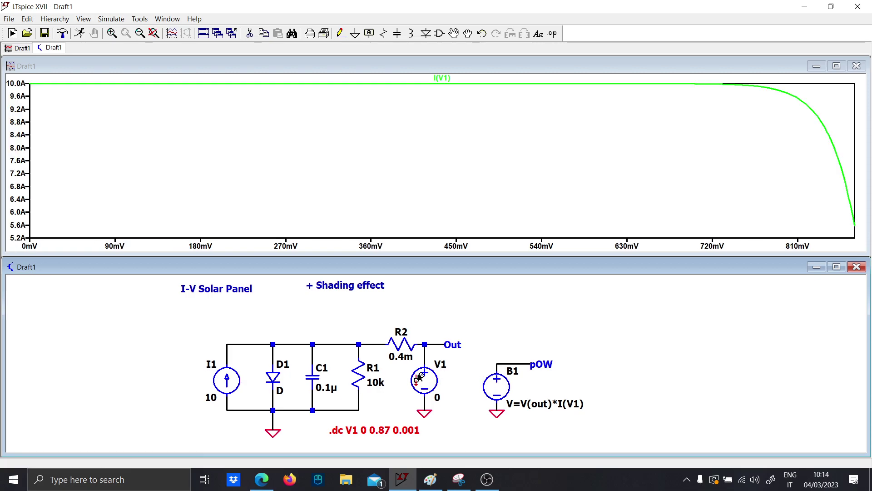
click(522, 363)
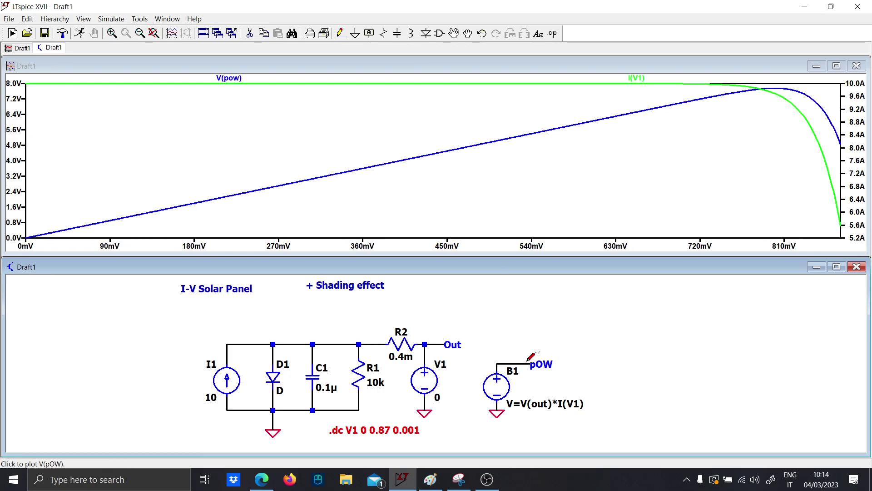
click(836, 67)
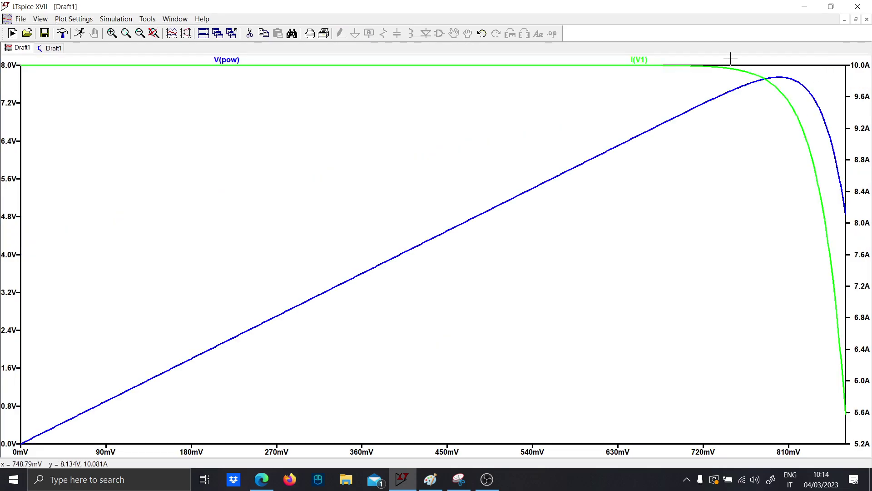
Step: Magnify the knee of both curves from about 700 mV to 870 mV and restore the full plot range
drag(686, 60, 851, 445)
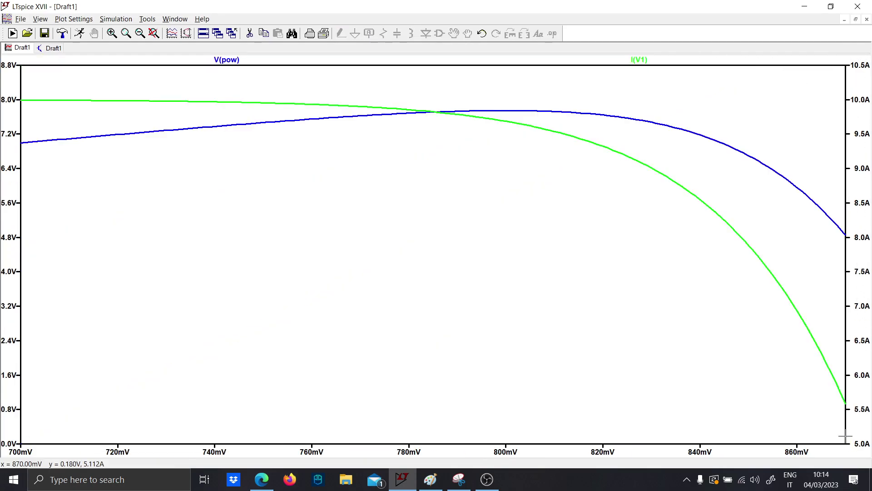
right_click(546, 244)
click(568, 251)
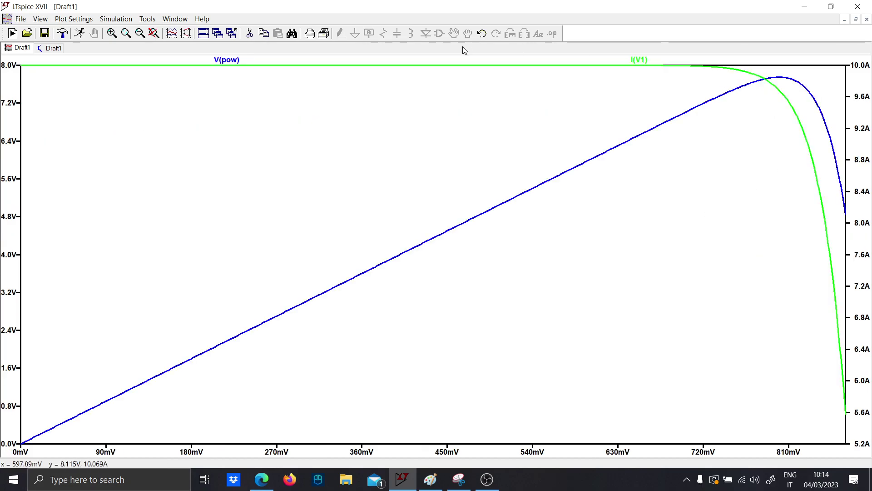
Step: Switch to Paint and circle the P of the "P-V characteristics" title in red
click(431, 479)
drag(116, 86, 121, 91)
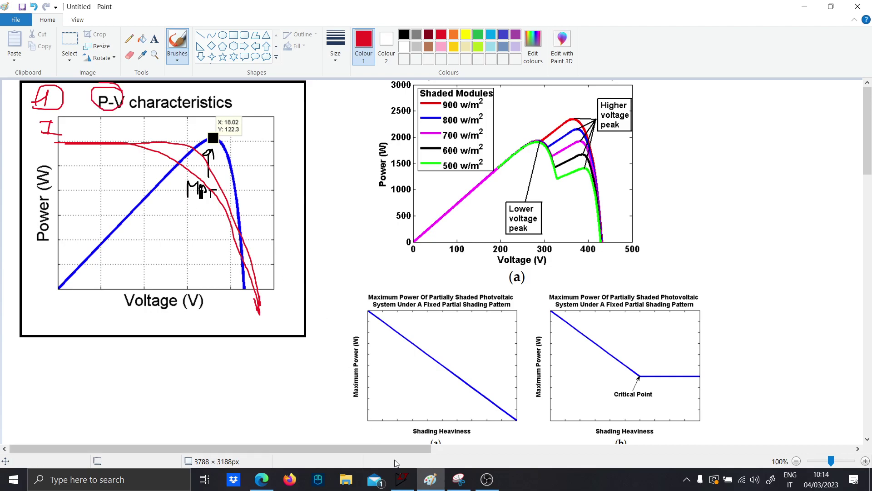
Step: Switch back to LTspice and read I(V1) with a cursor where the current and power curves cross, closing the readout at the end
click(402, 479)
click(639, 59)
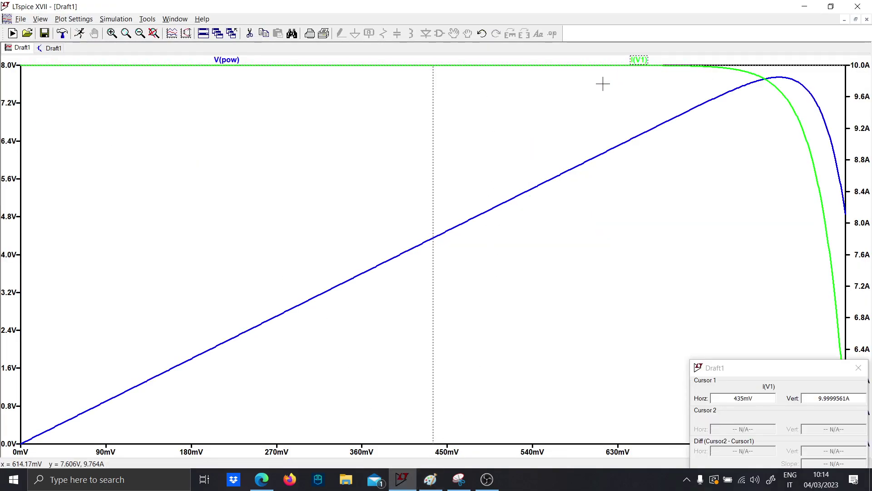
drag(432, 109, 765, 135)
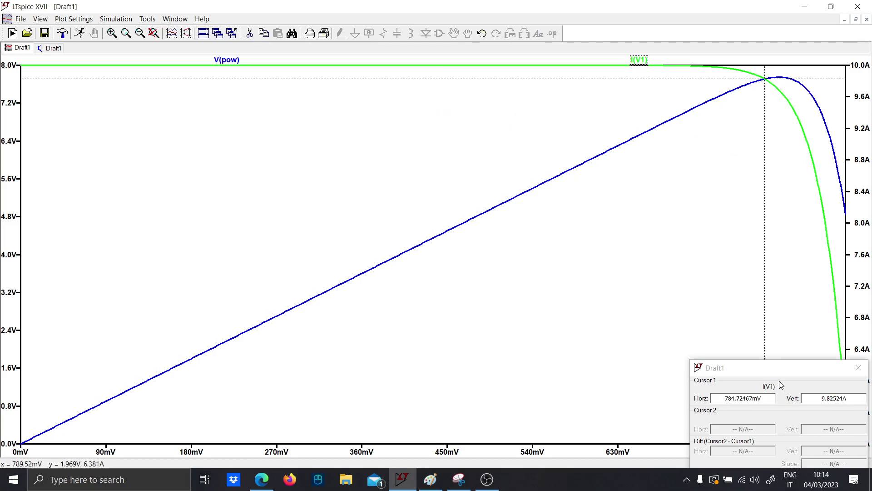
drag(781, 385, 559, 299)
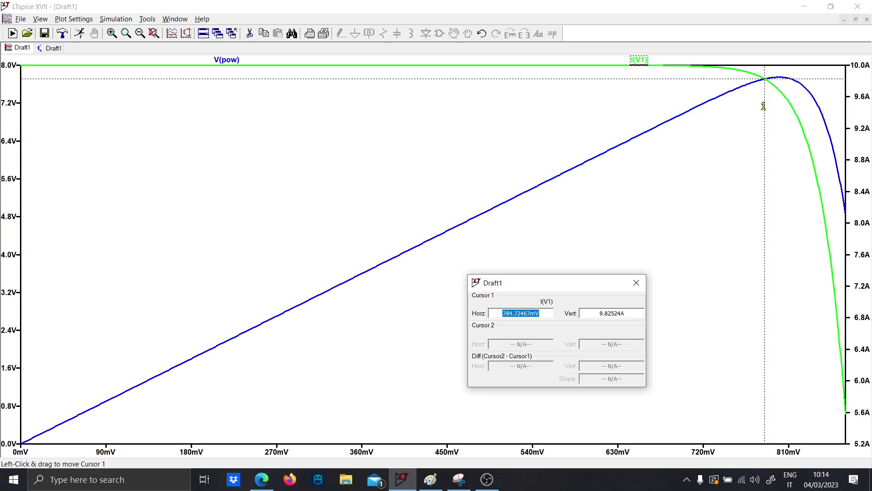
drag(764, 106, 768, 126)
click(637, 282)
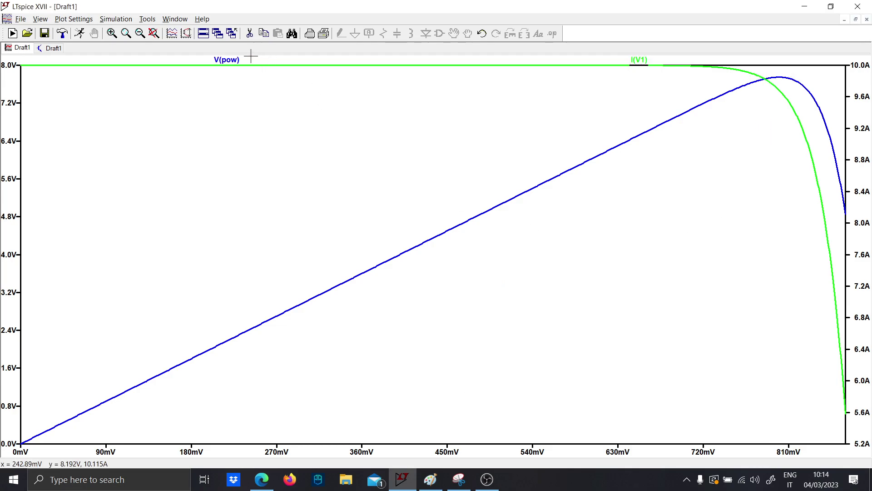
Step: Attach a cursor to the V(pow) trace, read its peak and close the readout
click(226, 60)
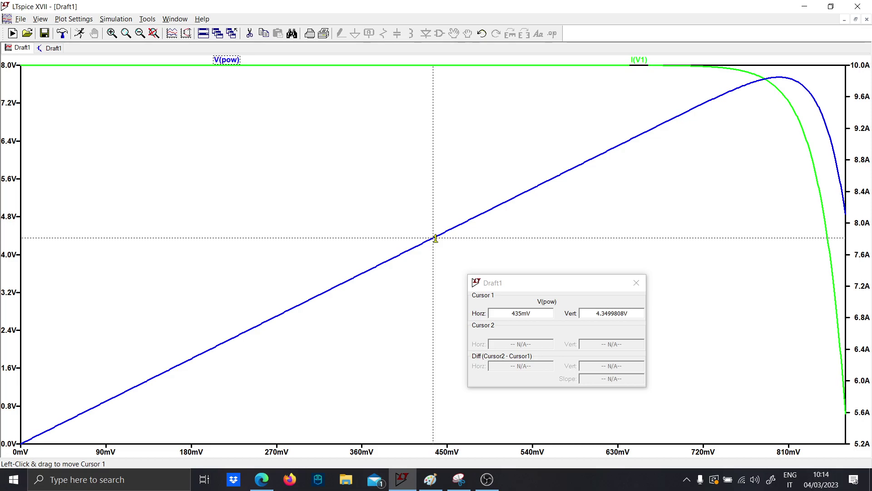
drag(435, 238, 782, 214)
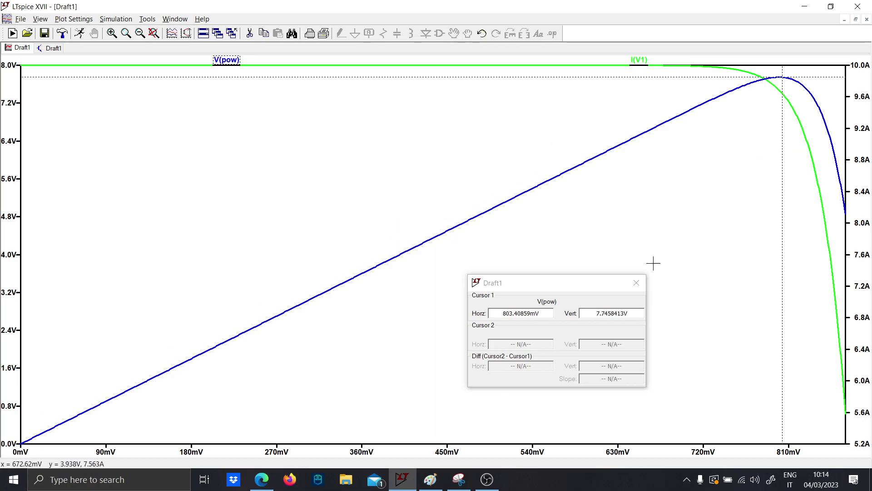
click(640, 289)
Step: Plot the power of source V1, V(Out)*I(V1), as the only trace
click(53, 47)
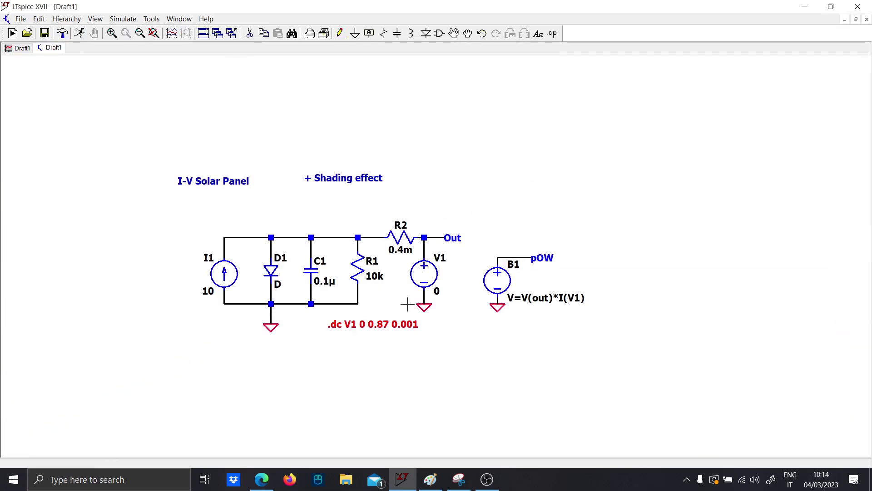
scroll(407, 304, up, 2)
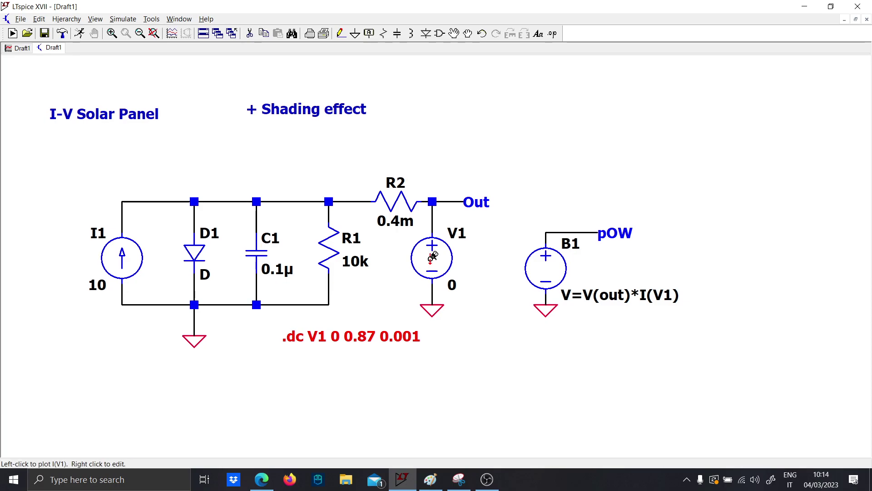
click(19, 48)
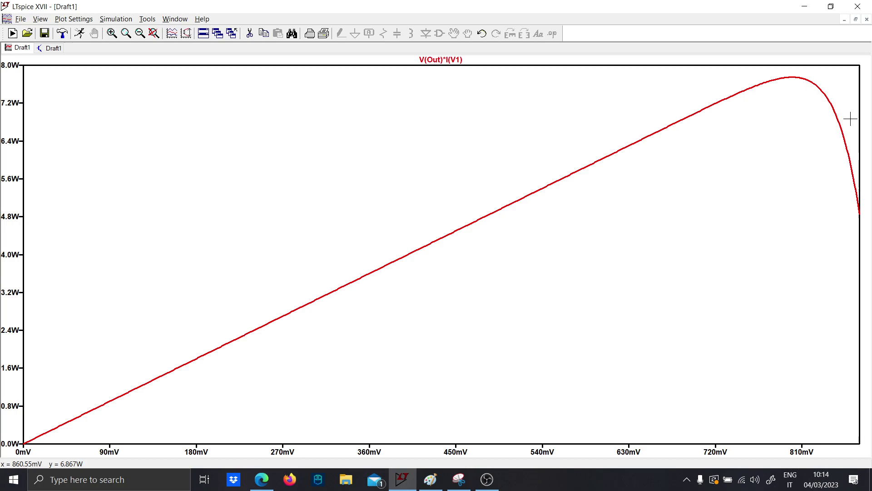
Step: Plot the pOW node voltage from the schematic as the only trace in the waveform window
click(51, 47)
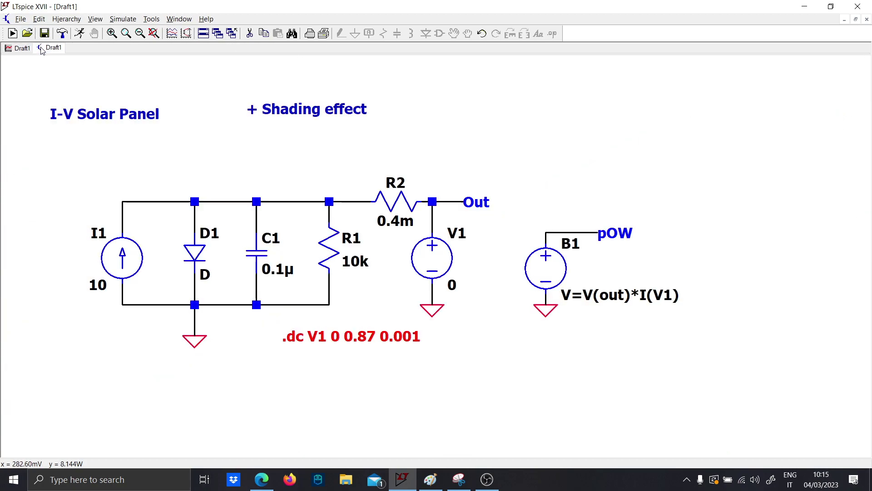
click(589, 234)
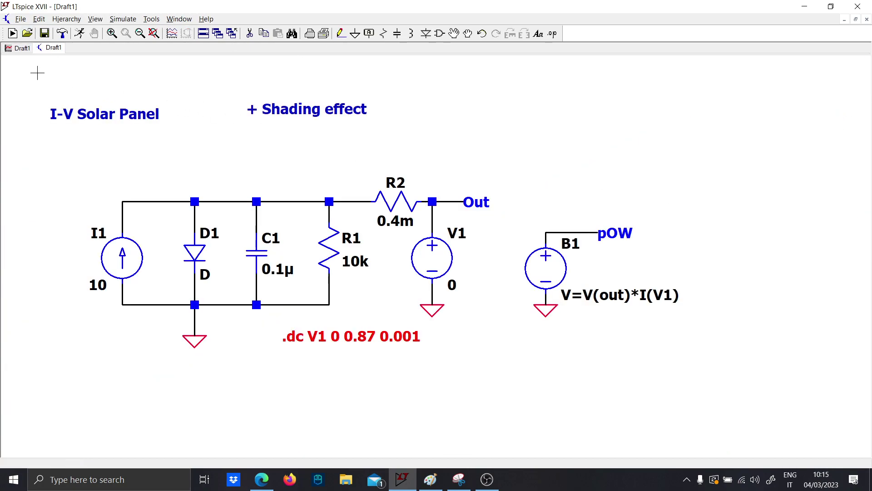
click(18, 47)
Step: Attach a cursor to V(pow), magnify the peak area and set the cursor on the maximum at about 800 mV
click(438, 61)
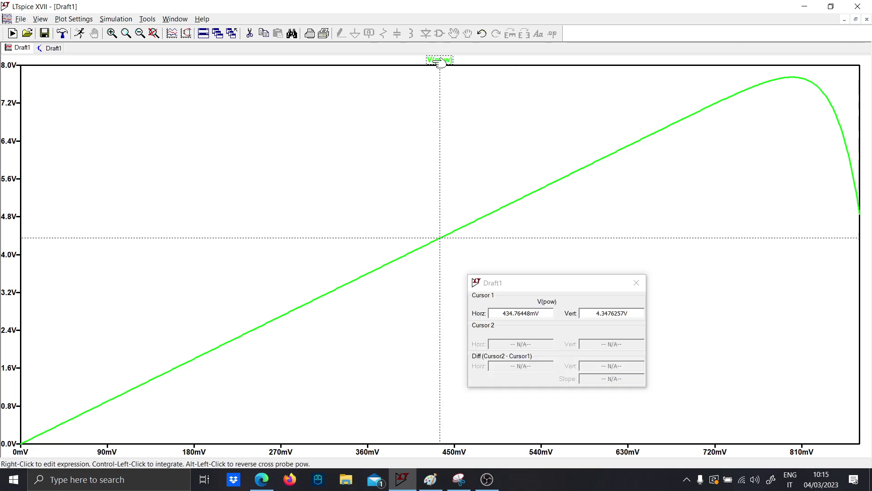
mouse_move(440, 237)
mouse_down()
mouse_move(739, 155)
mouse_move(829, 114)
mouse_move(795, 104)
mouse_up()
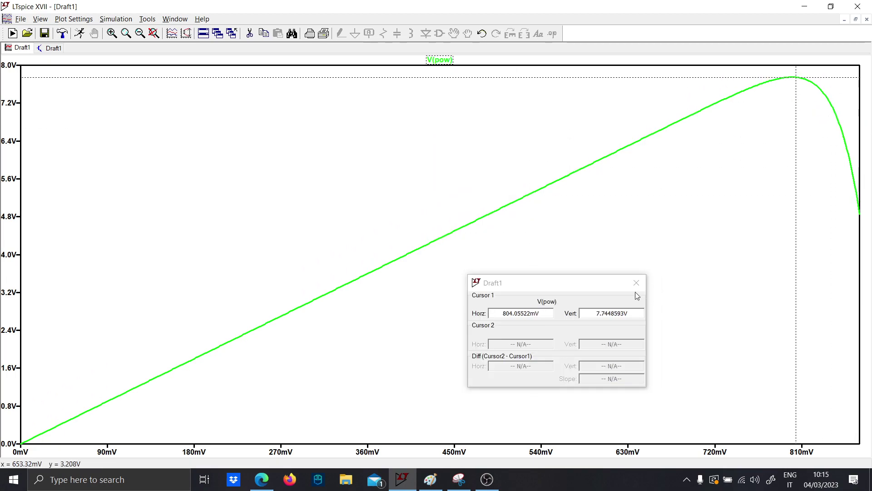
drag(614, 284, 378, 112)
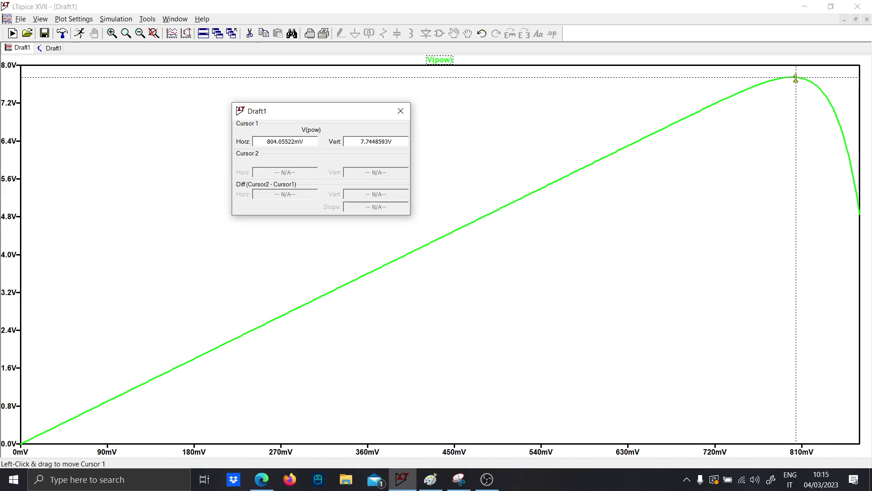
drag(774, 66, 830, 93)
mouse_move(324, 116)
mouse_down()
mouse_move(668, 109)
mouse_move(642, 98)
mouse_up()
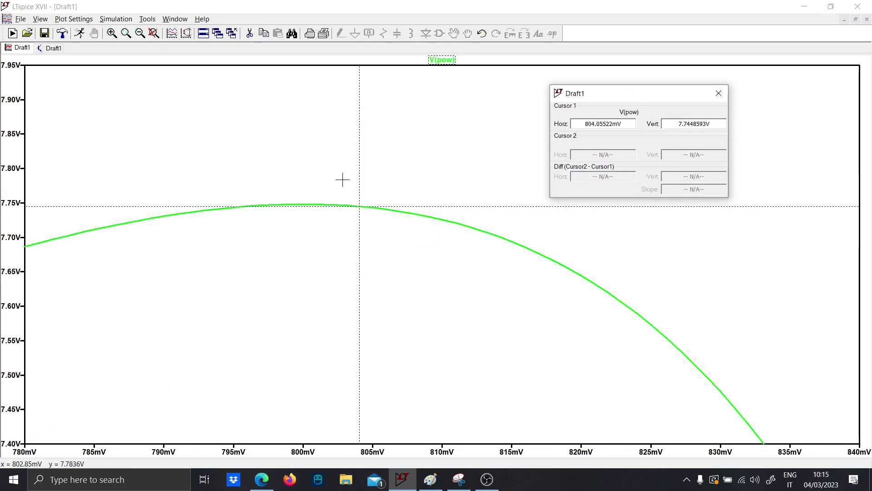
drag(359, 182, 301, 196)
Step: Annotate the cursor position at the V(pow) peak and close the cursor readout
right_click(299, 203)
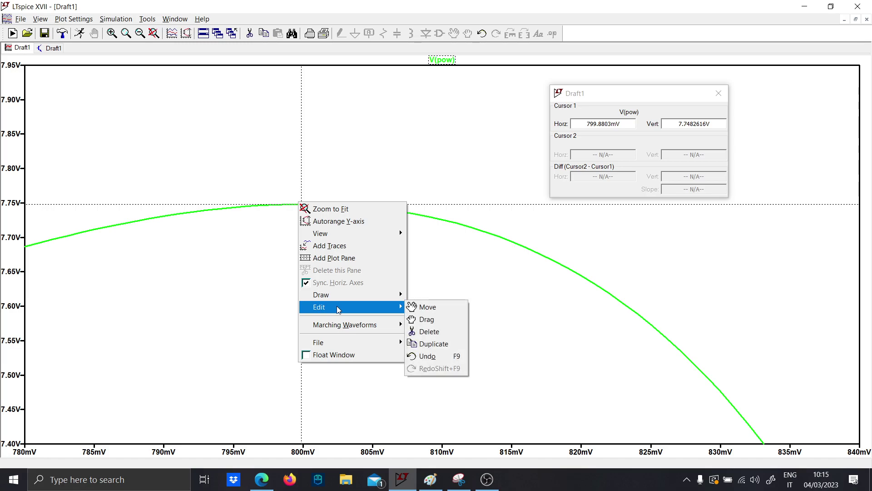
mouse_move(346, 233)
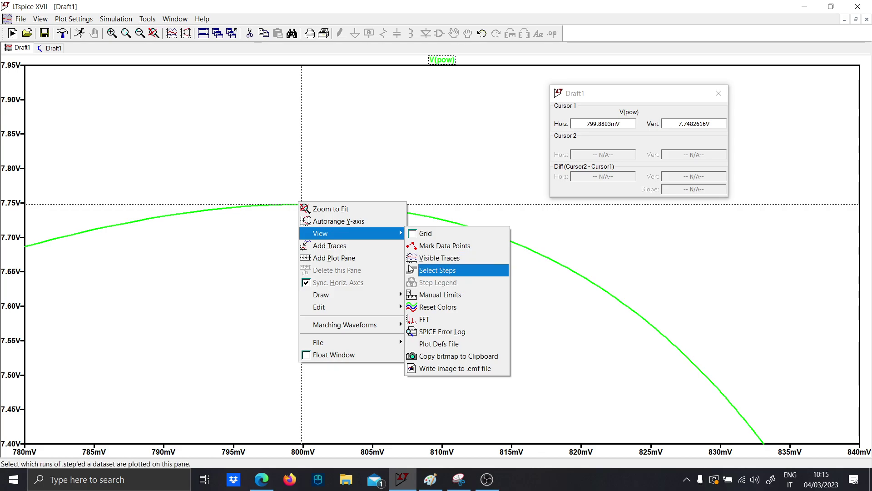
mouse_move(364, 298)
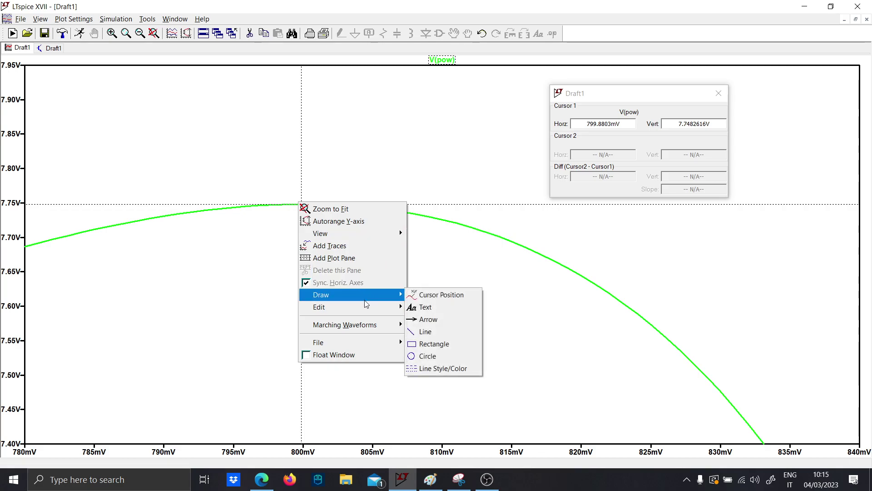
click(435, 296)
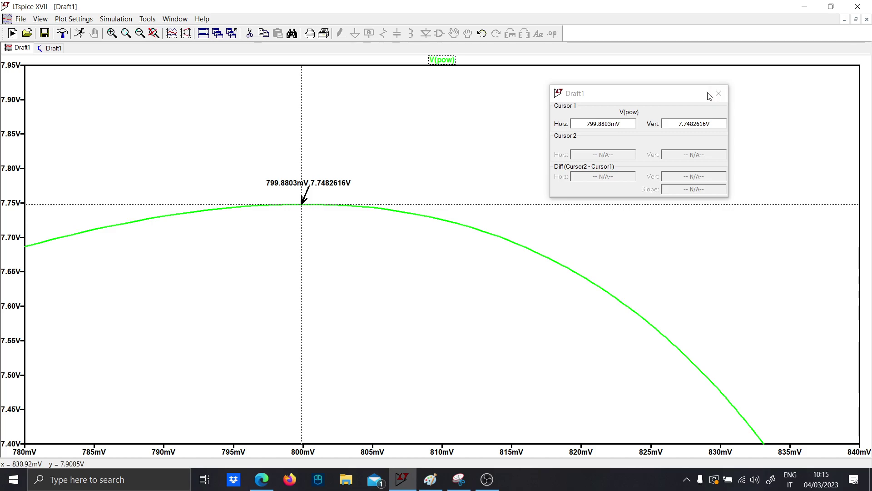
click(719, 93)
Step: Restore the full plot range and move the peak's coordinate label below the curve, undoing the displacement of its arrow
right_click(640, 118)
click(667, 127)
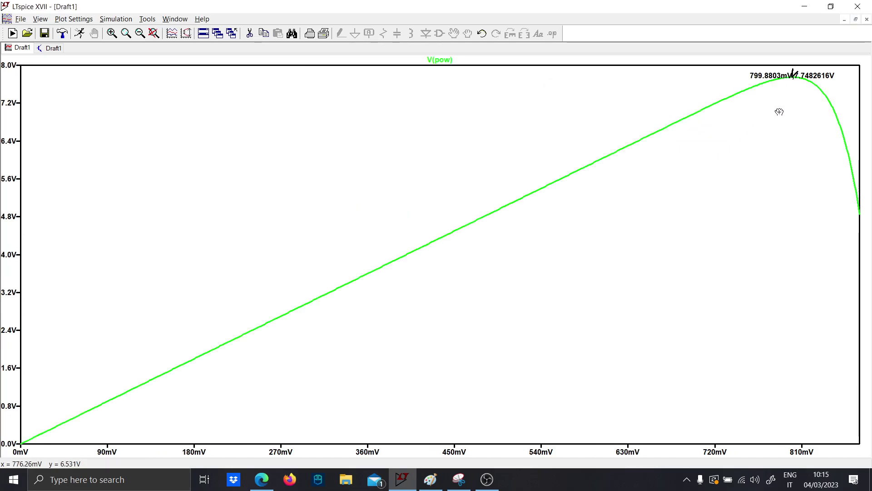
drag(776, 78, 756, 127)
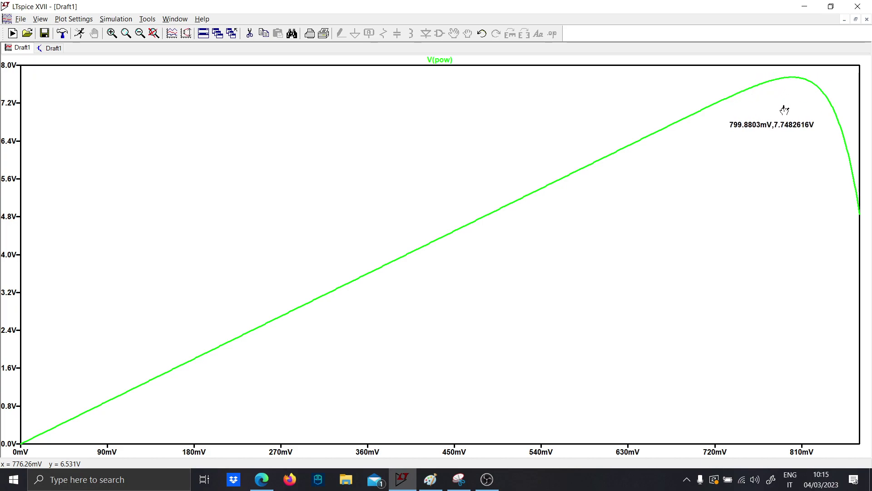
drag(796, 86, 799, 80)
key(F9)
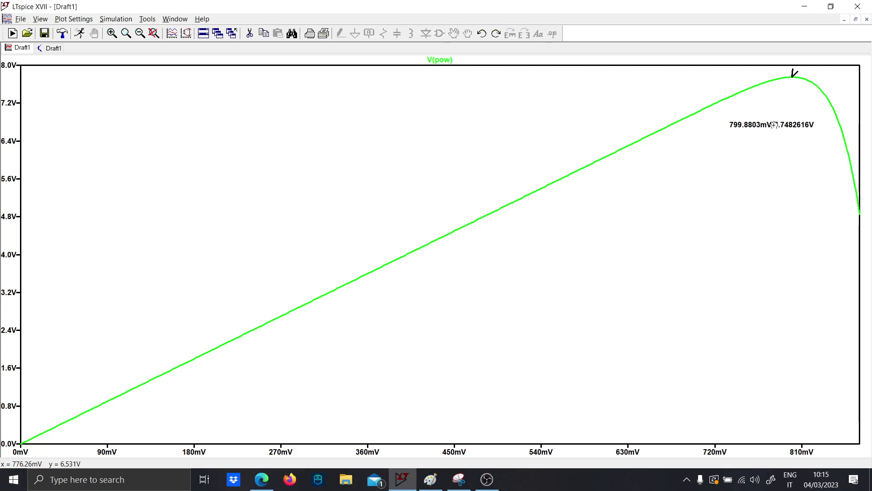
drag(773, 134, 790, 88)
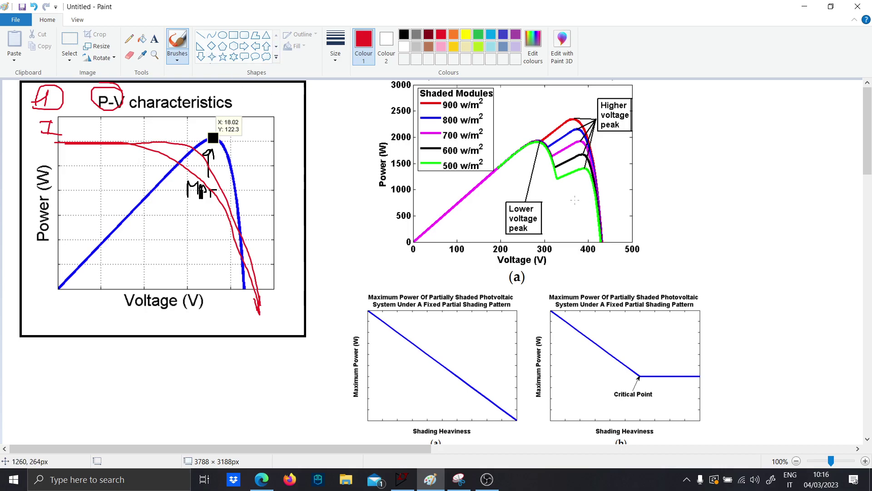
Step: Circle the lower voltage peak and the 500 w/m² curve's higher voltage peak in green on the Shaded Modules chart
click(477, 35)
drag(538, 136, 555, 142)
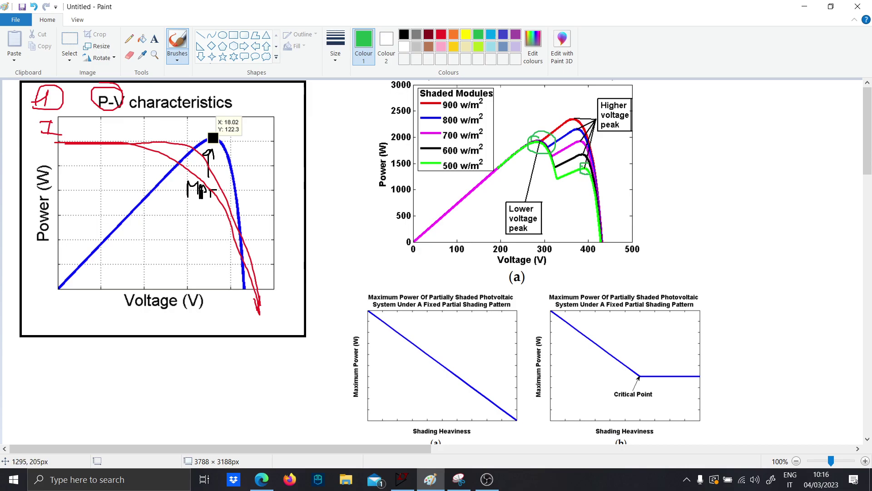
Step: Draw a purple arrow above the dip between the shaded-module peaks and another to the Critical Point on chart (b)
click(514, 36)
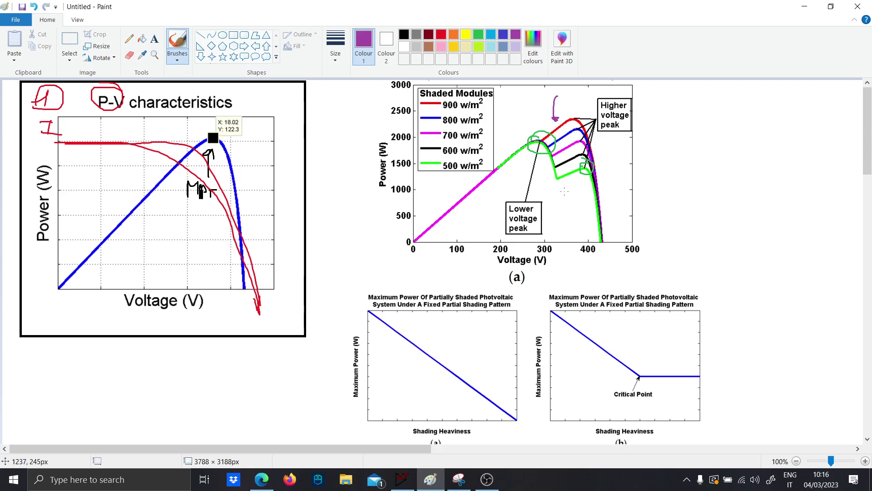
scroll(675, 387, down, 2)
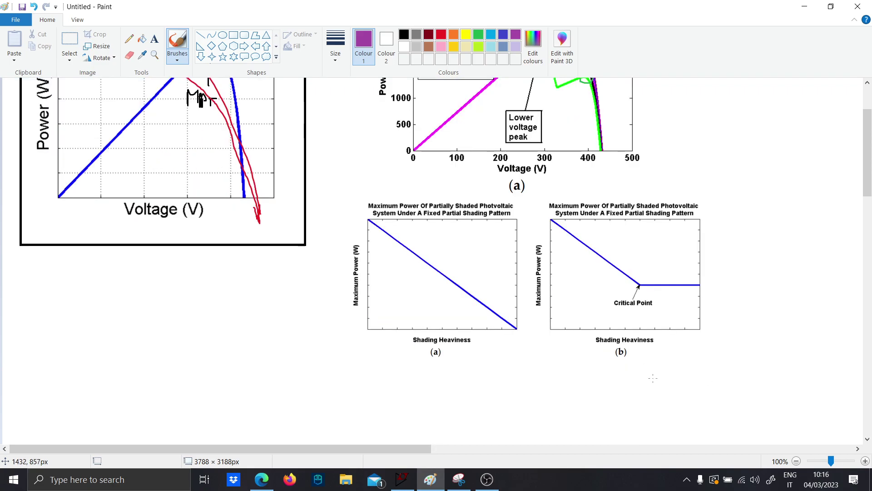
scroll(654, 375, up, 2)
drag(723, 321, 658, 351)
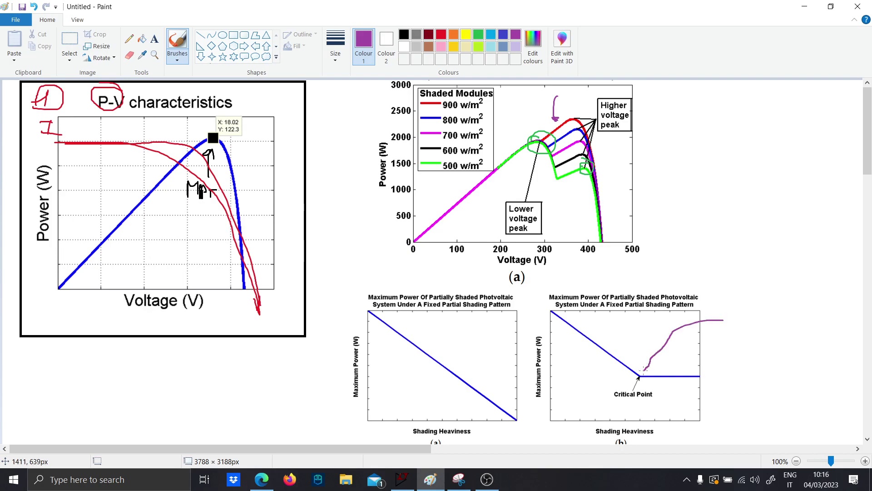
scroll(638, 375, down, 2)
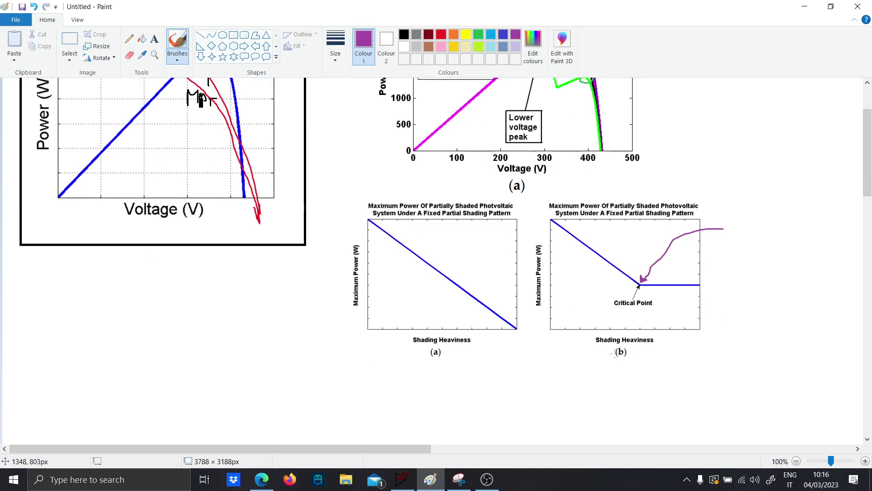
scroll(611, 346, up, 2)
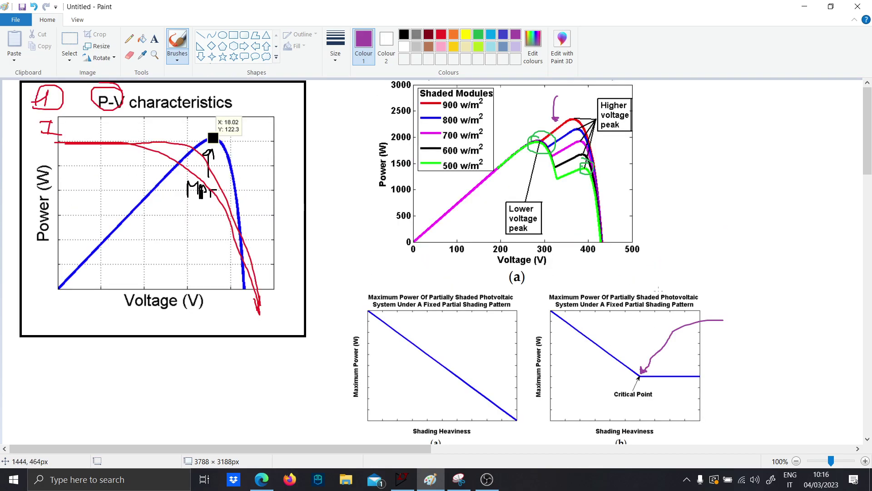
Step: Switch back to the LTspice schematic and detach R2 from the V1/Out node, leaving it attached to the R1 node
click(805, 7)
click(43, 49)
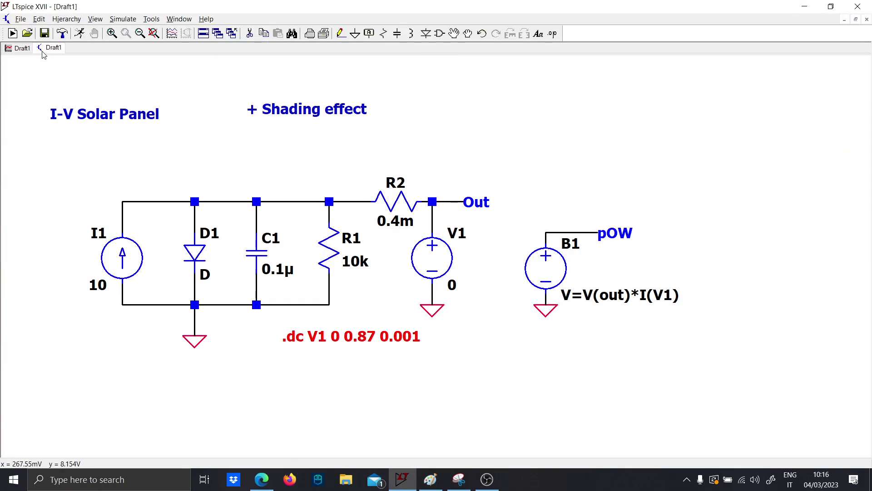
drag(372, 331, 362, 360)
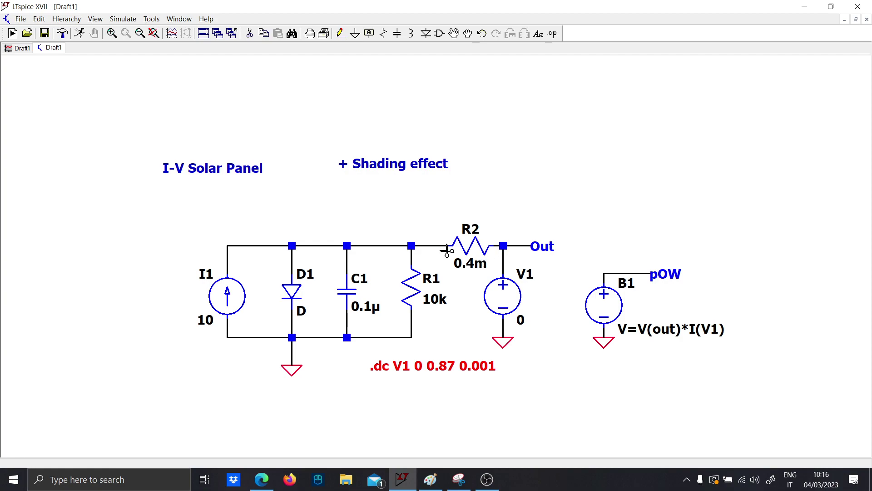
mouse_move(492, 273)
mouse_down()
mouse_move(432, 228)
mouse_move(433, 216)
mouse_up()
click(429, 246)
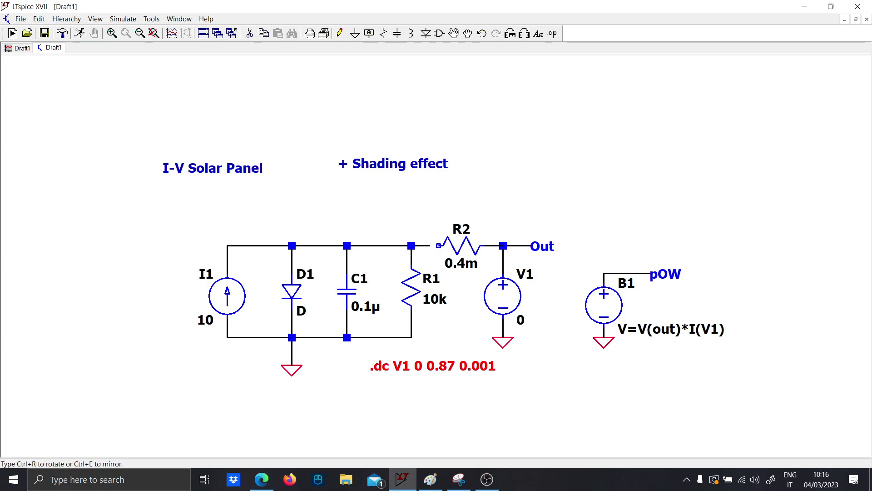
click(461, 248)
click(493, 249)
key(Escape)
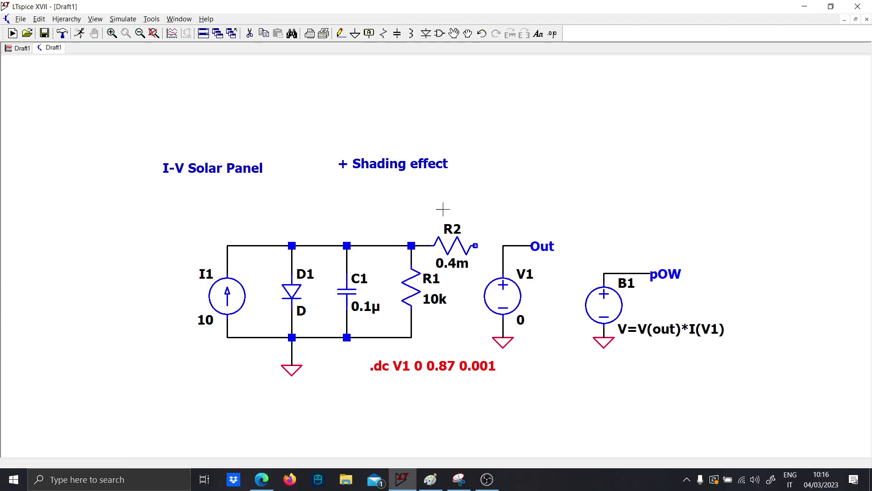
Step: Move the "I-V Solar Panel" and "+ Shading effect" labels to the free area left of the circuit
mouse_move(298, 202)
mouse_down()
mouse_move(318, 231)
mouse_move(134, 163)
mouse_up()
key(F8)
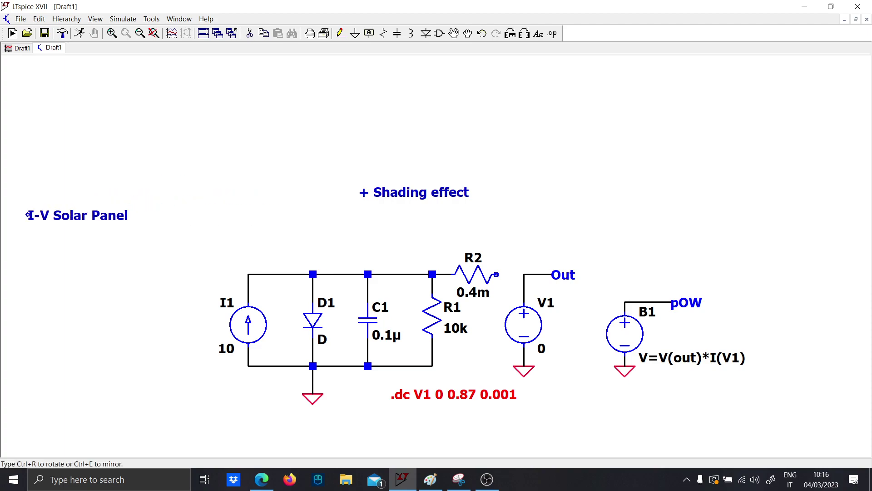
click(24, 216)
drag(498, 213, 337, 162)
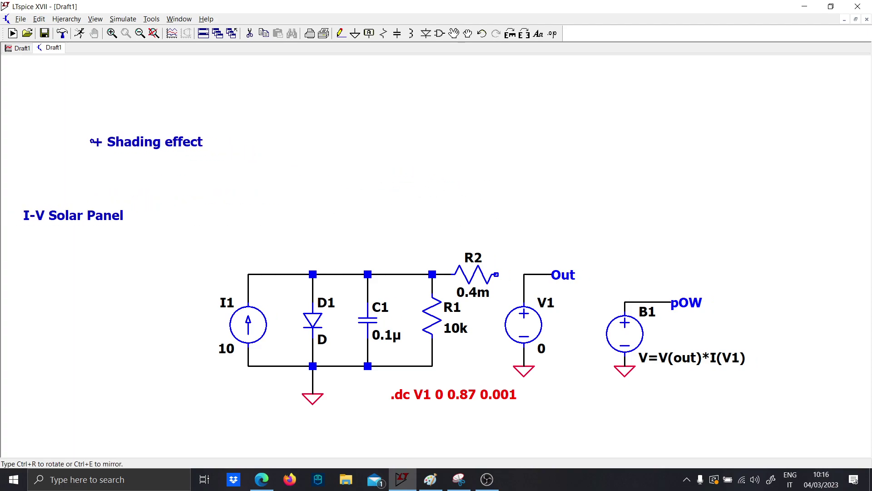
click(38, 116)
Step: Move R2 off its horizontal connection, rotate it vertically and place it on the wire above R1's top node
mouse_move(508, 301)
mouse_down()
mouse_move(474, 252)
mouse_move(450, 249)
mouse_up()
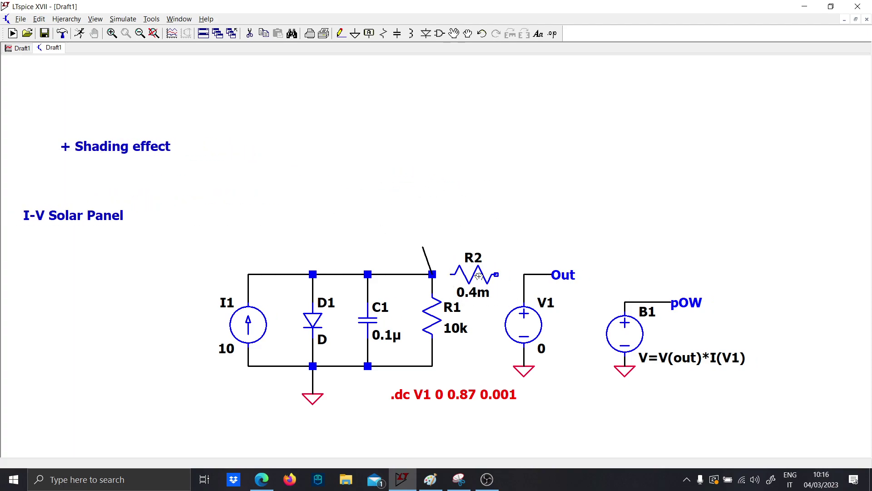
click(432, 211)
mouse_move(506, 304)
mouse_down()
mouse_move(438, 246)
mouse_move(445, 240)
mouse_up()
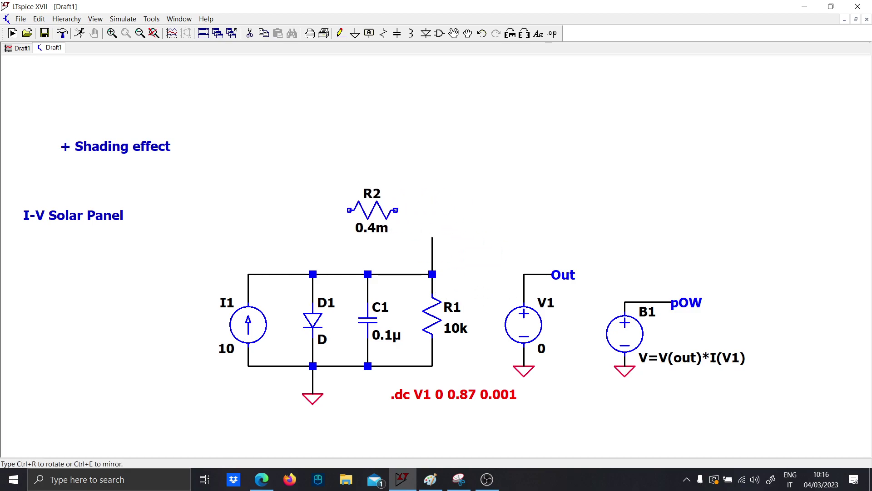
click(335, 184)
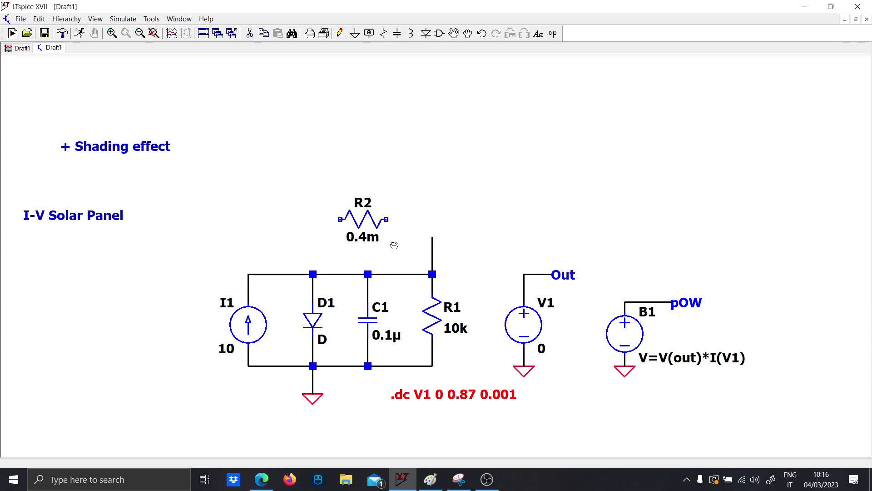
drag(401, 251, 326, 189)
key(ctrl+r)
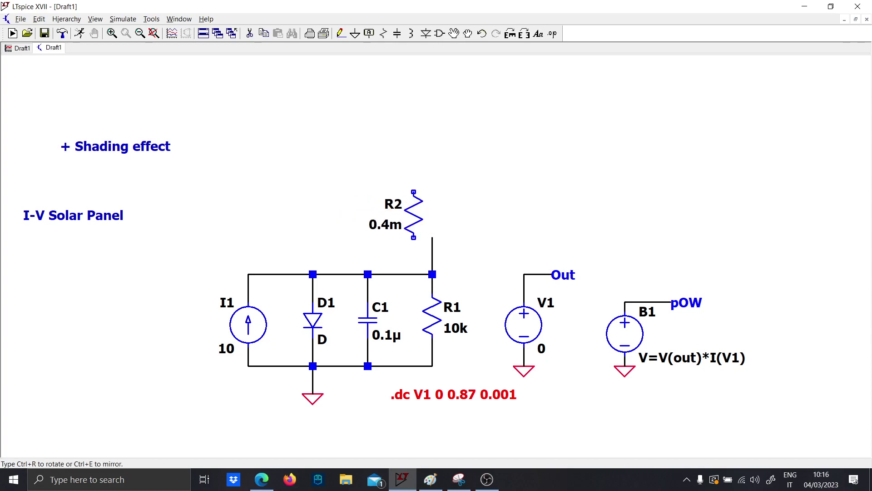
click(366, 211)
Step: Copy the complete cell circuit with R2 above the original and delete the copy's ground and its wire
drag(278, 234, 287, 217)
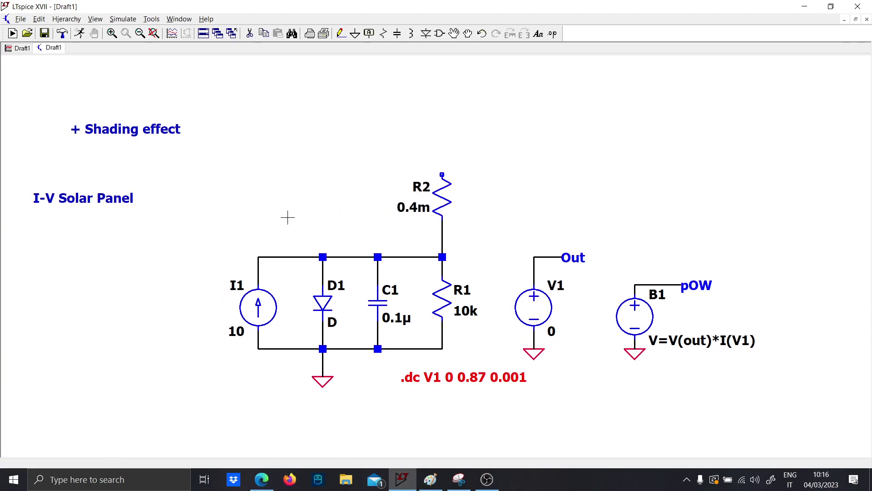
key(F6)
drag(223, 138, 517, 423)
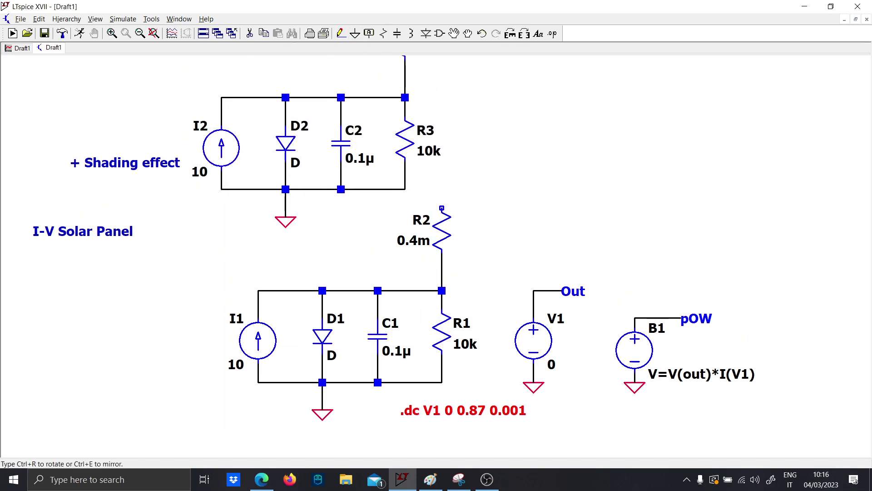
click(317, 194)
key(F5)
drag(326, 244, 291, 199)
click(314, 208)
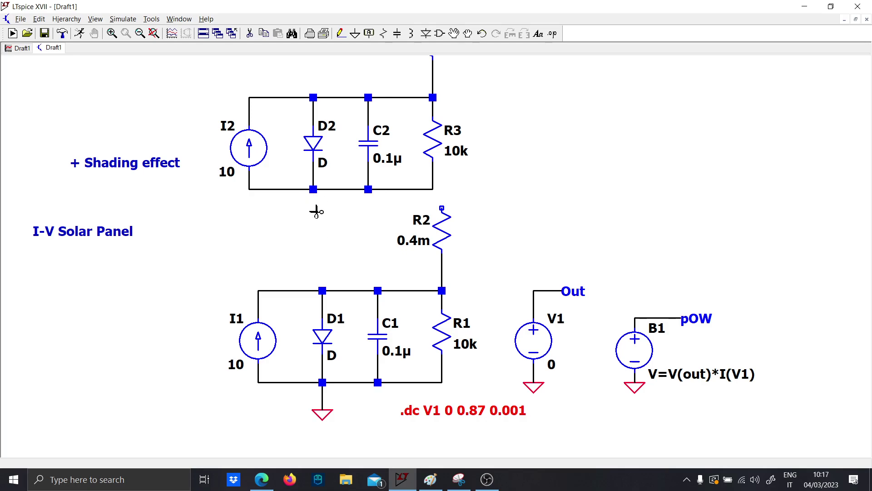
Step: Shift the copied cell to the right and wire R2's upper terminal to the copy's bottom rail
scroll(327, 220, down, 2)
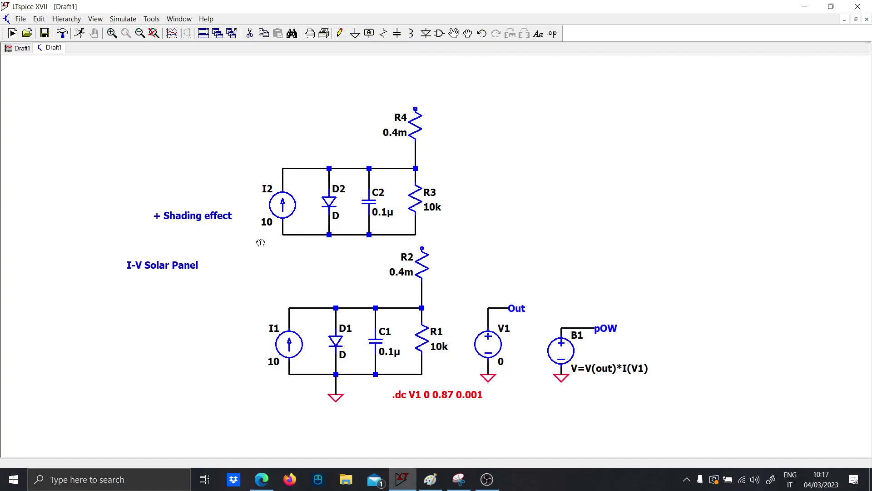
drag(260, 243, 456, 93)
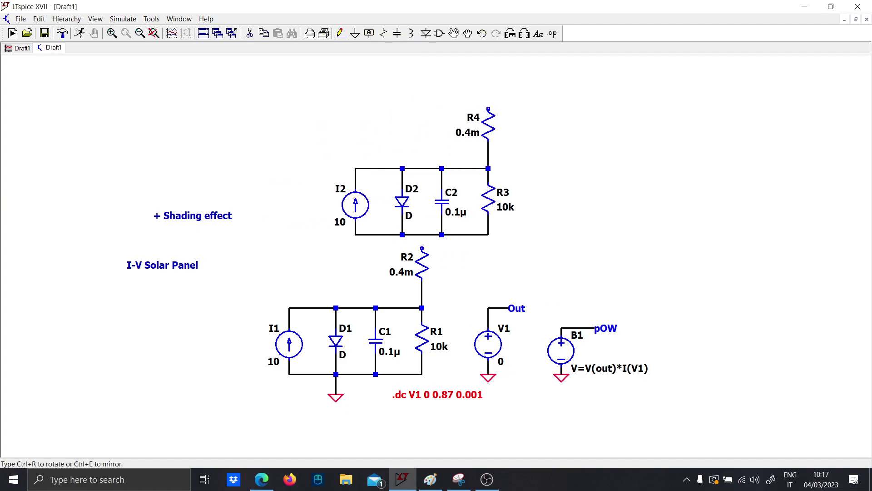
click(419, 171)
key(Escape)
key(F3)
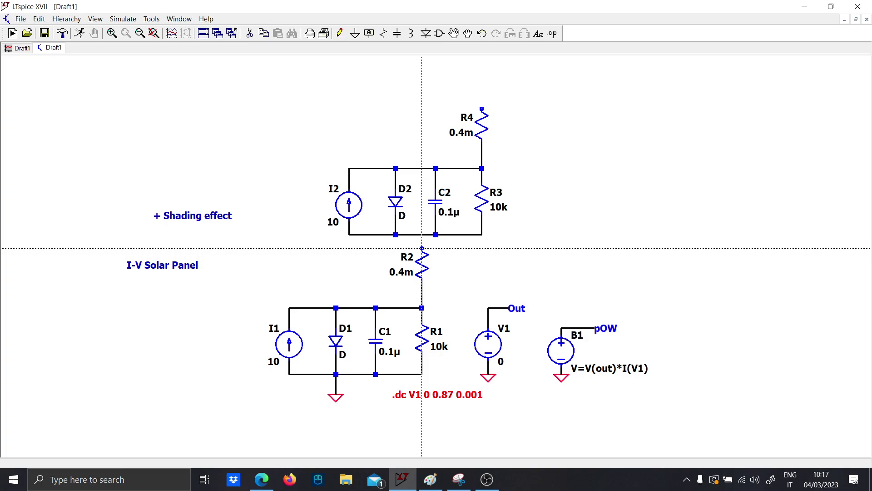
click(422, 248)
click(422, 235)
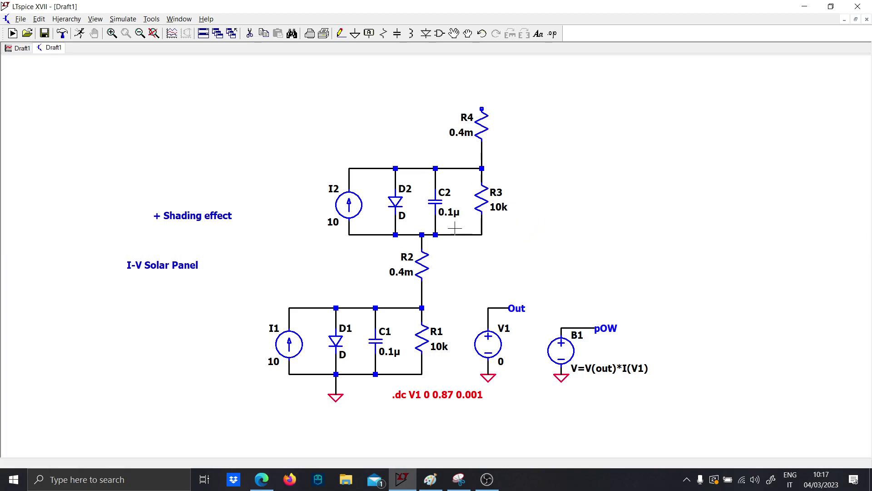
Step: Move the V1 and B1 sources farther right and place the .dc directive beside the "I-V Solar Panel" label
drag(661, 408, 448, 265)
click(774, 336)
drag(506, 414, 395, 379)
click(220, 269)
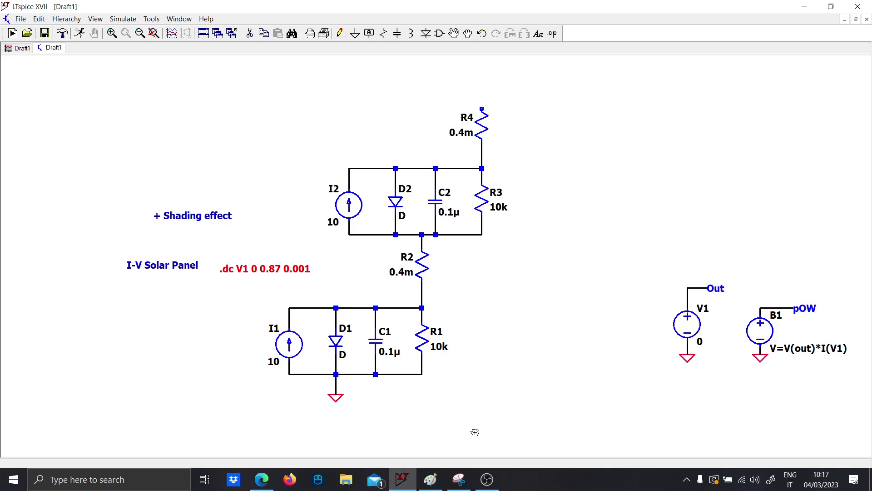
Step: Move the lower cell to the right beneath the copied cell and straighten its connection to R2
drag(490, 436, 249, 295)
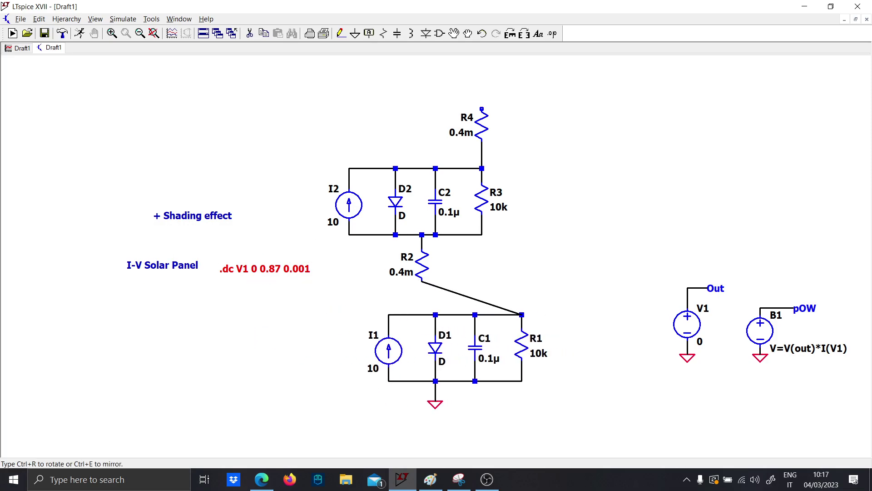
click(476, 367)
click(469, 297)
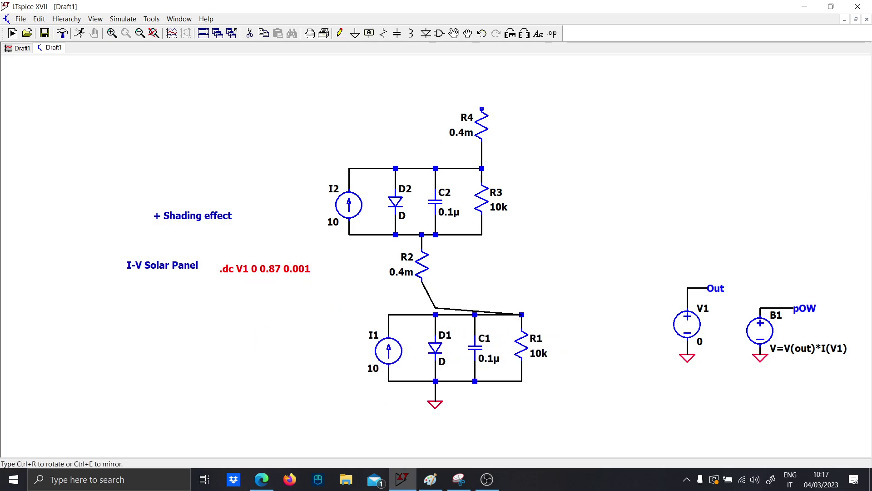
click(429, 313)
drag(573, 426, 326, 311)
click(440, 366)
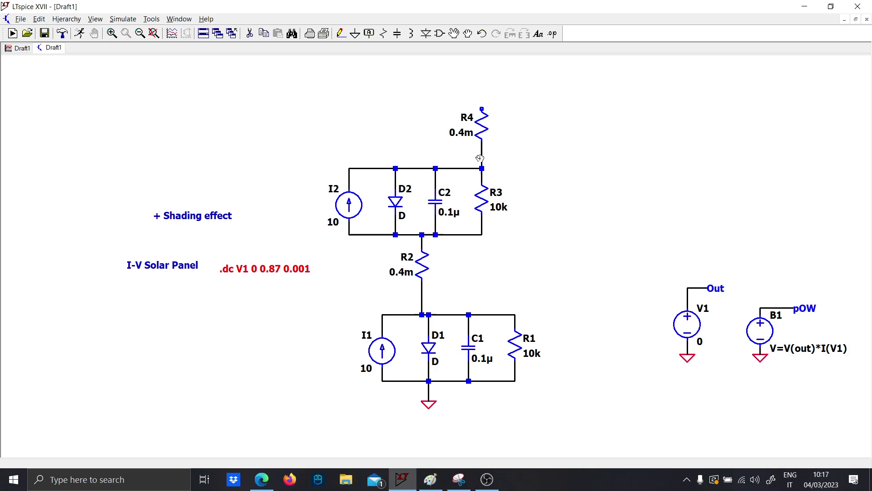
Step: Move R4 onto the upper cell's top rail between D2 and C2 and restore R3's straight connection to the rail
drag(493, 172, 459, 92)
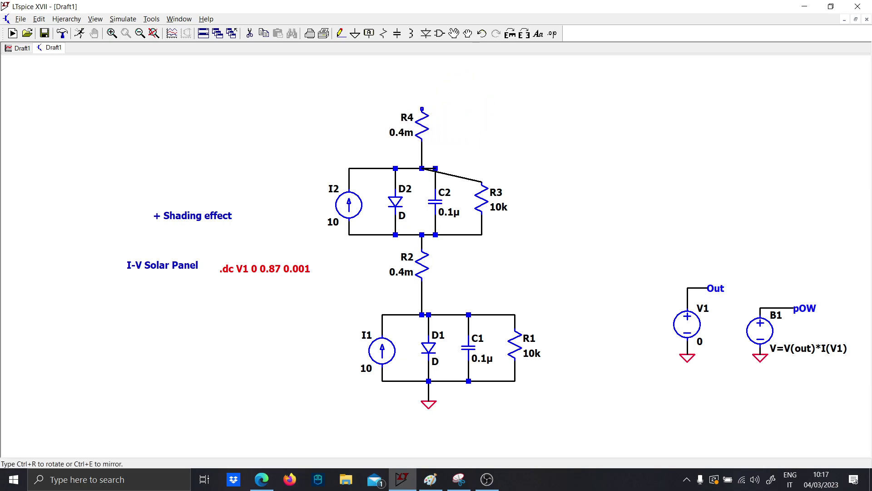
click(435, 157)
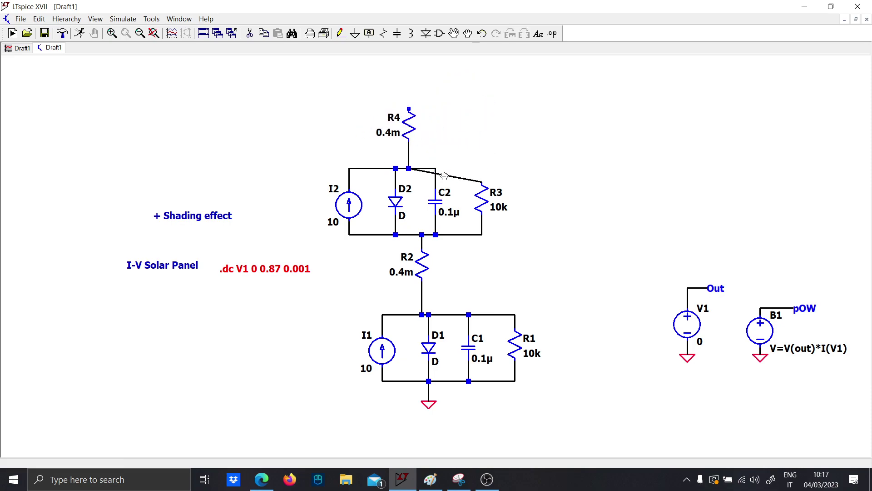
click(444, 175)
click(483, 169)
Step: Align the lower cell directly under the upper cell and reconnect R2 to its top rail with a straight wire
drag(575, 441, 314, 305)
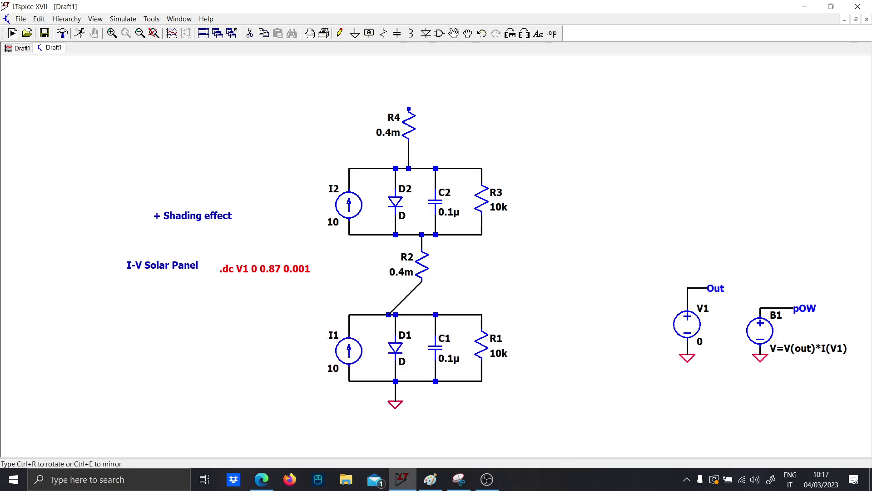
click(406, 315)
click(406, 299)
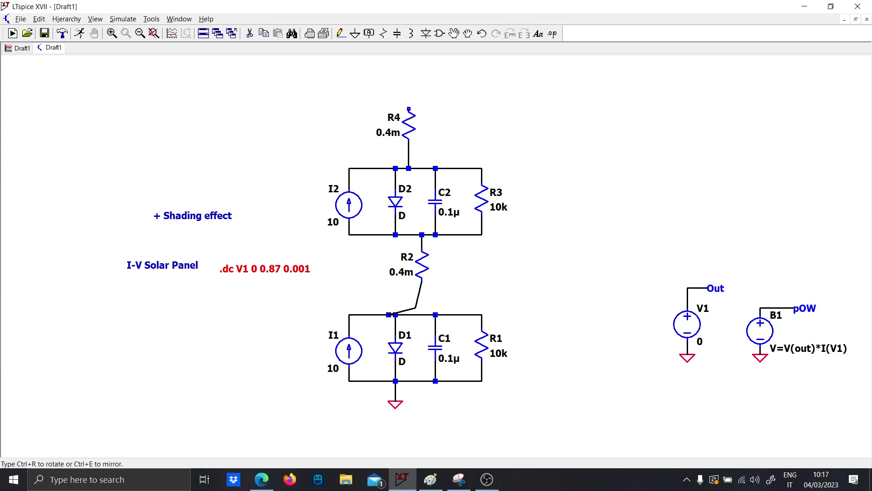
click(422, 313)
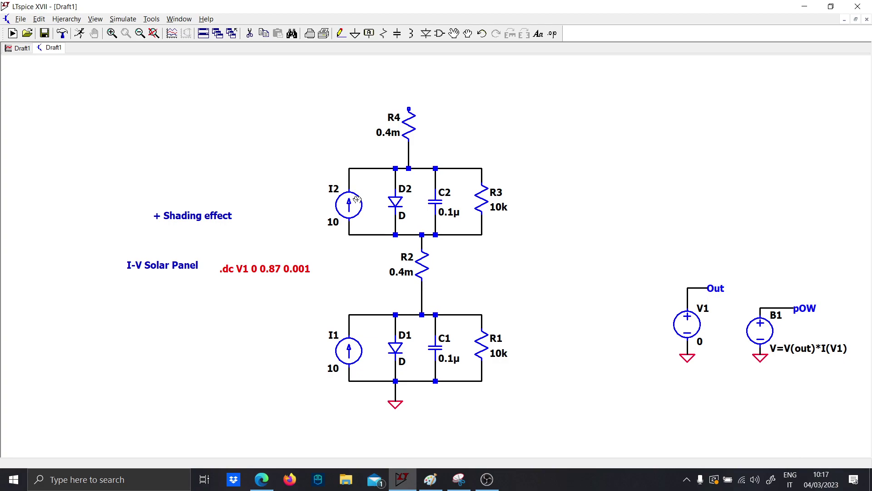
Step: Set the value of current source I2 in the upper cell to 1
scroll(338, 235, up, 2)
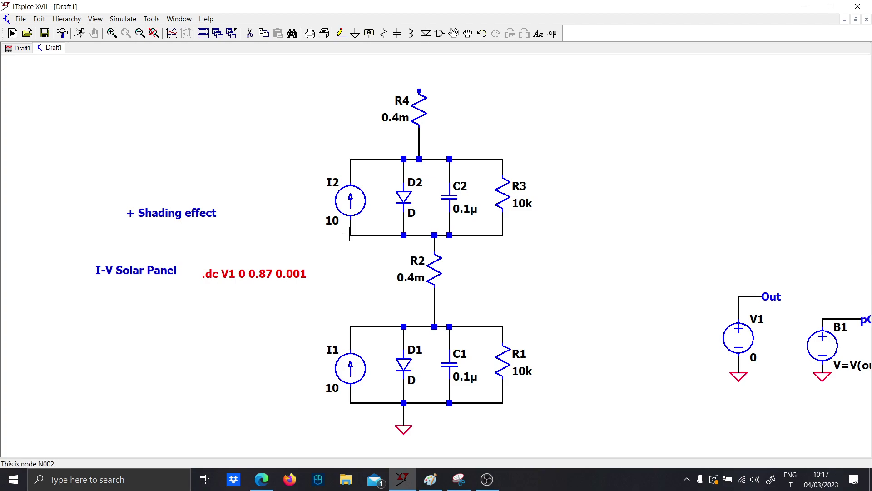
right_click(336, 220)
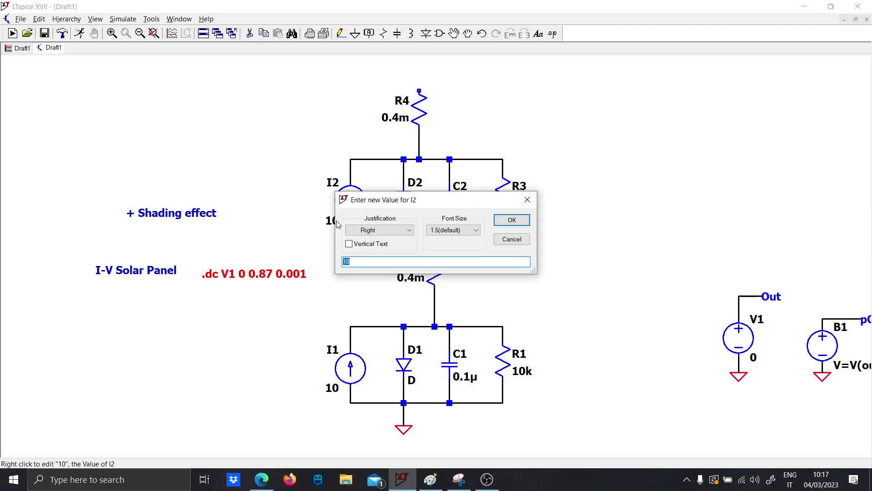
text(1)
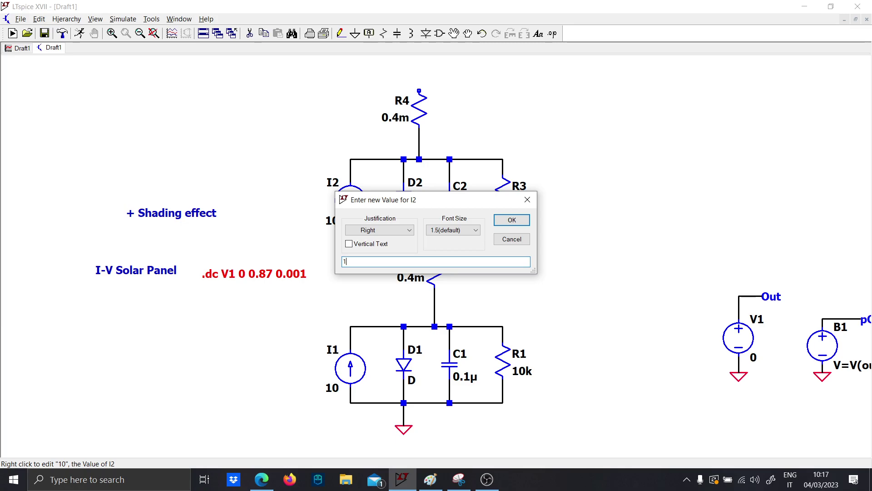
key(Return)
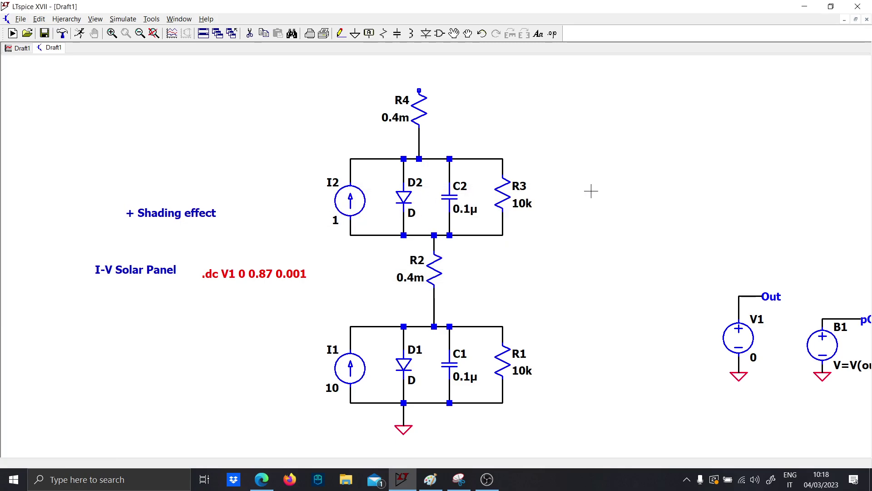
Step: Wire R4's upper terminal to the Out node at V1 and run the DC sweep simulation
scroll(591, 191, down, 1)
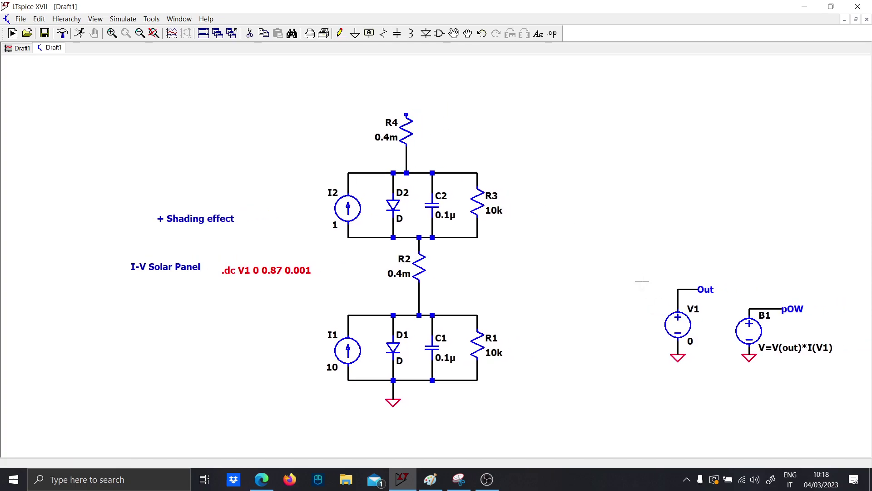
key(F3)
click(406, 114)
click(406, 101)
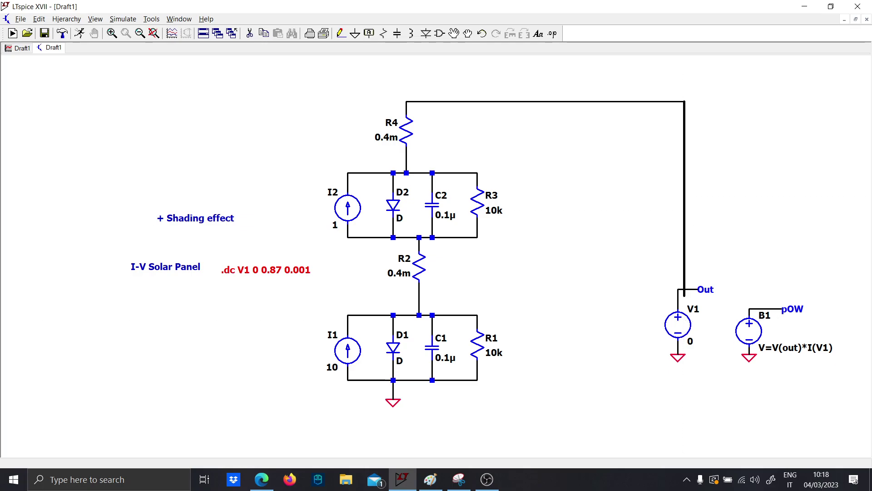
click(685, 289)
click(691, 289)
key(Escape)
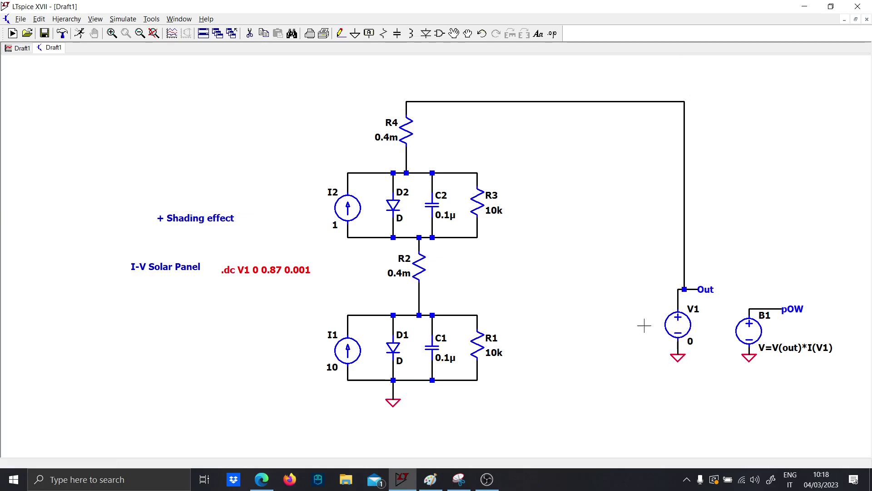
click(13, 33)
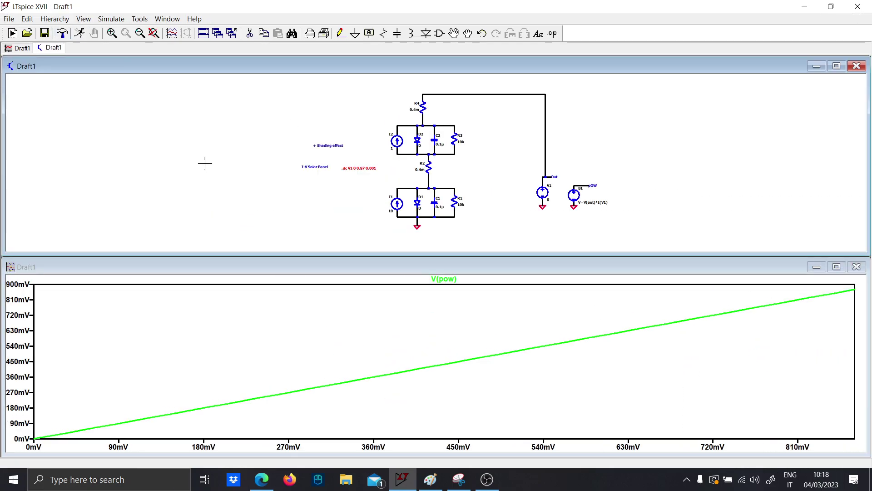
scroll(409, 204, up, 3)
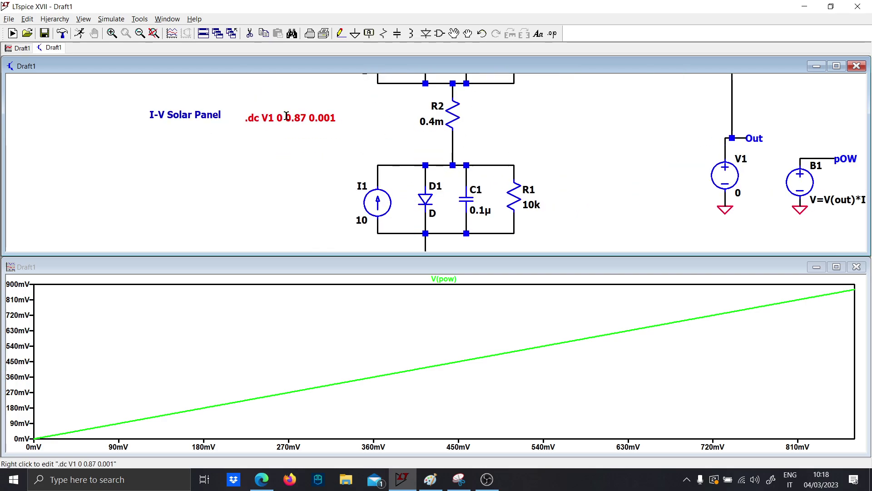
Step: Set the DC sweep's stop value to 1.75 and run the simulation
right_click(290, 117)
click(488, 252)
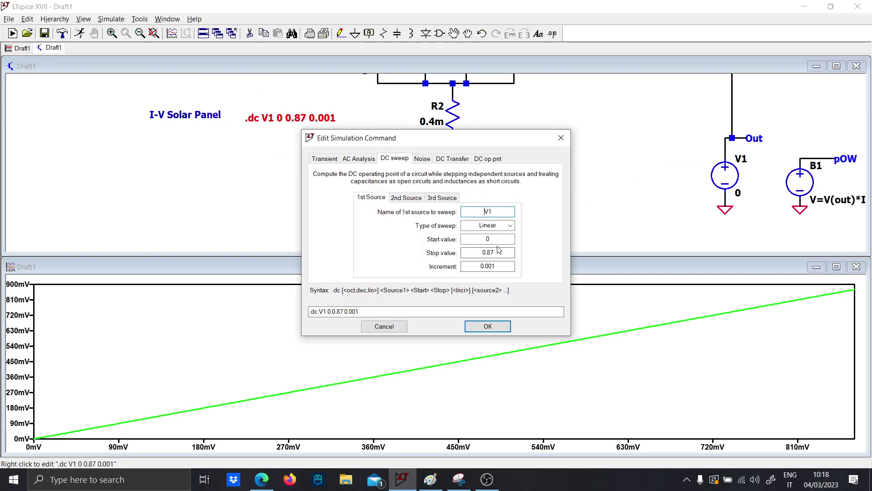
drag(494, 252, 489, 250)
text(1.7)
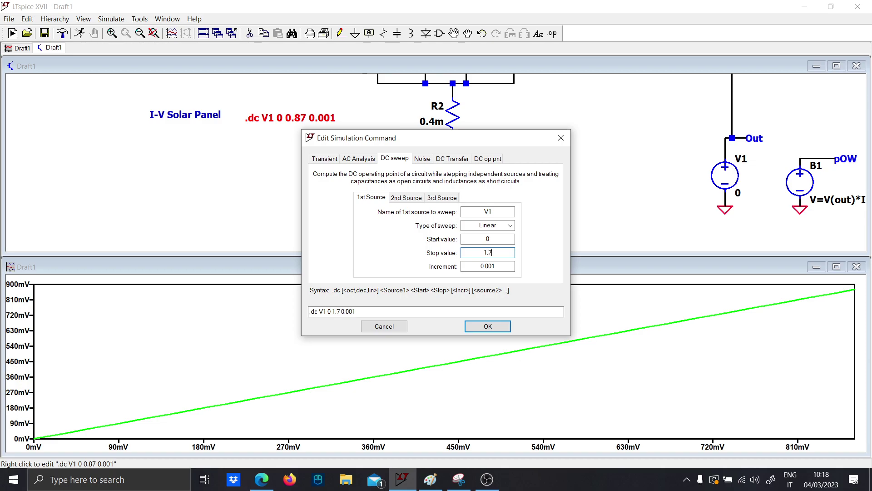
text(5)
key(Return)
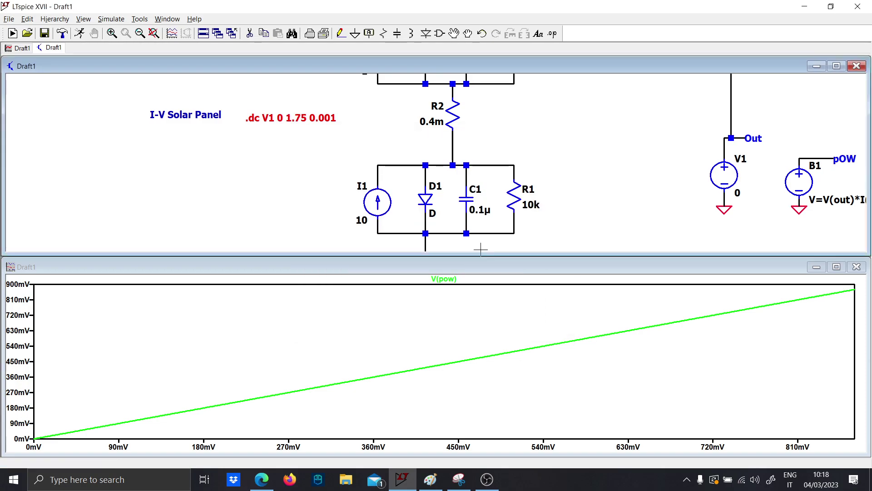
click(78, 35)
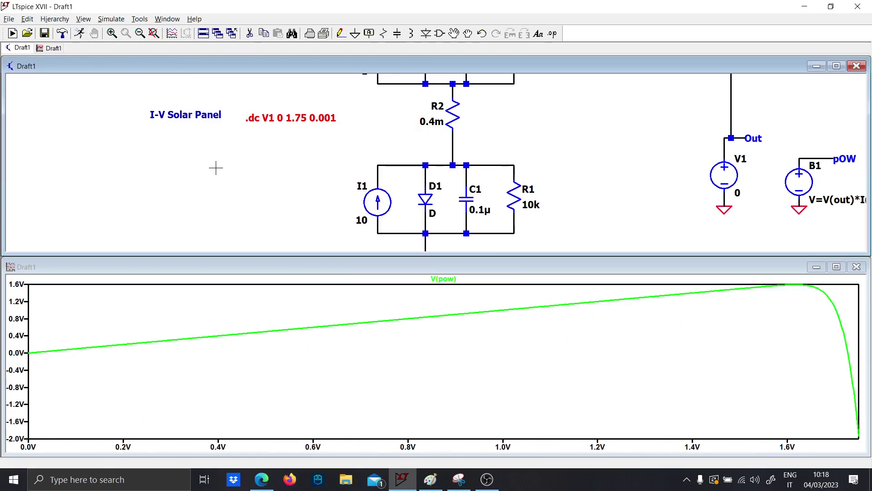
Step: Plot the Out node voltage as the only trace in the waveform window
scroll(198, 194, down, 3)
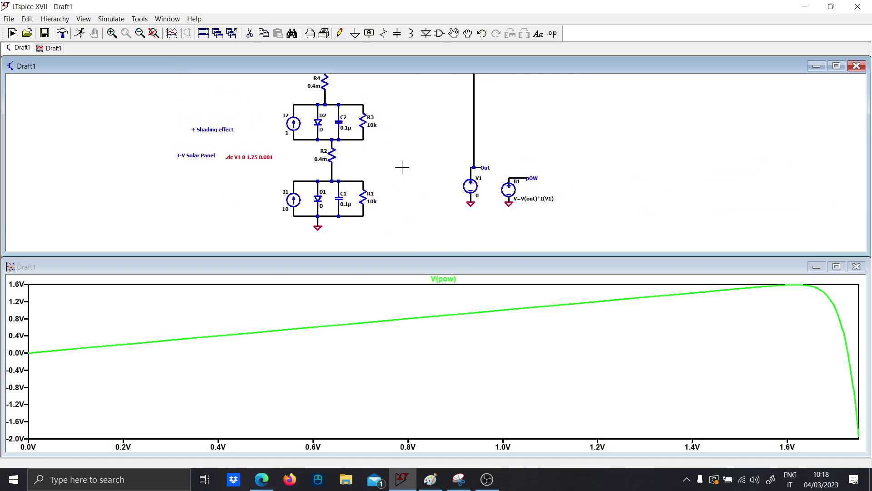
scroll(391, 162, up, 1)
scroll(399, 222, up, 1)
click(538, 230)
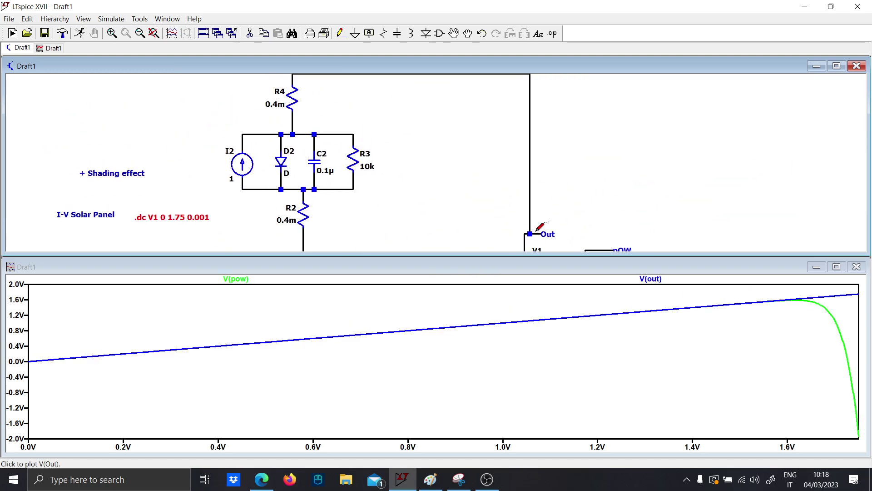
click(536, 231)
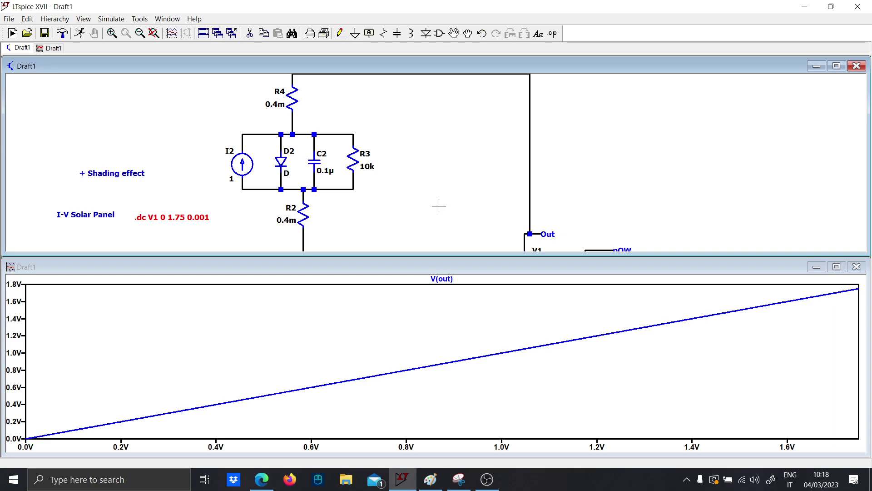
Step: Minimize the waveform window and maximize the schematic window
scroll(439, 206, down, 2)
drag(365, 200, 407, 164)
scroll(406, 164, down, 1)
scroll(396, 173, up, 2)
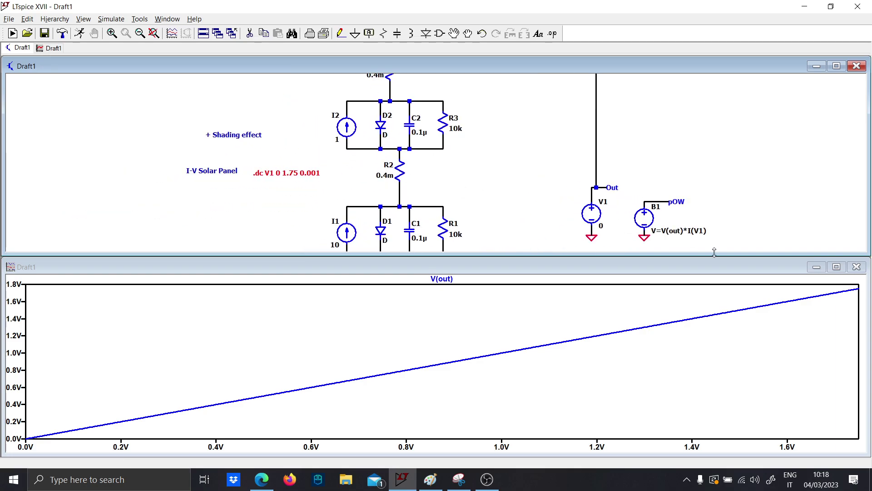
click(816, 267)
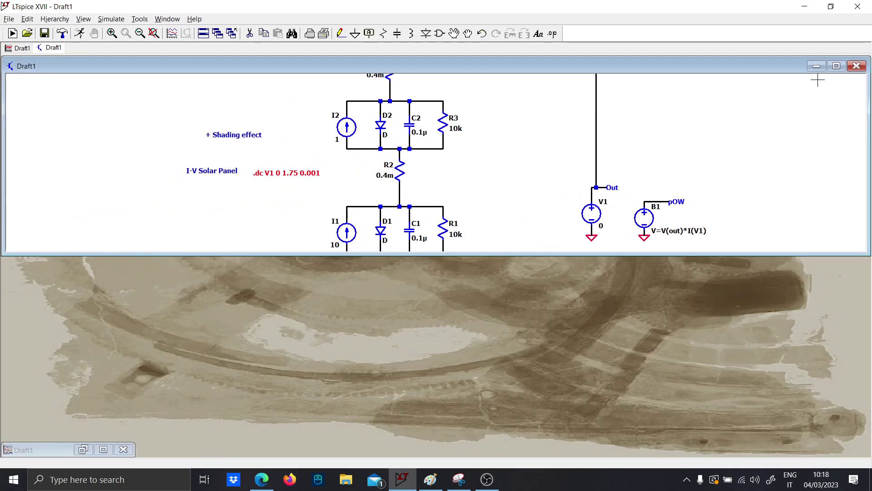
click(836, 66)
Step: Shift R2 down toward the lower cell with its wires attached, leaving a longer lead above it
scroll(312, 259, up, 3)
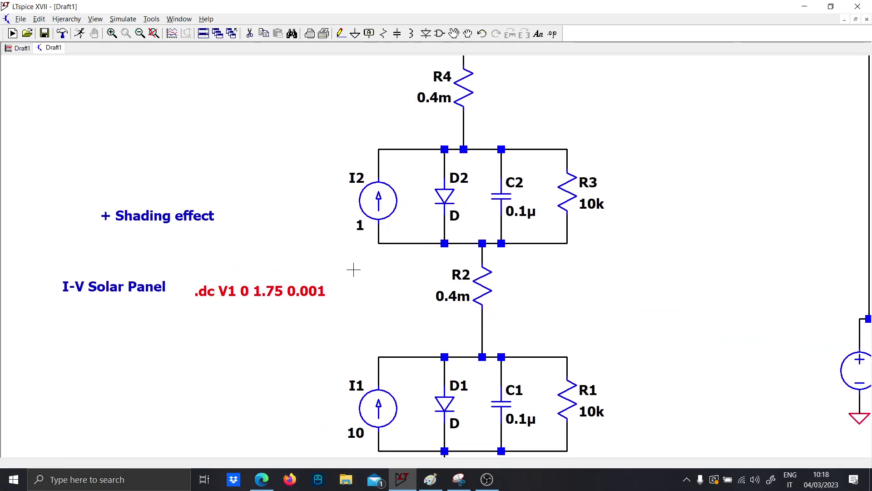
drag(353, 269, 354, 236)
key(F8)
drag(516, 286, 389, 220)
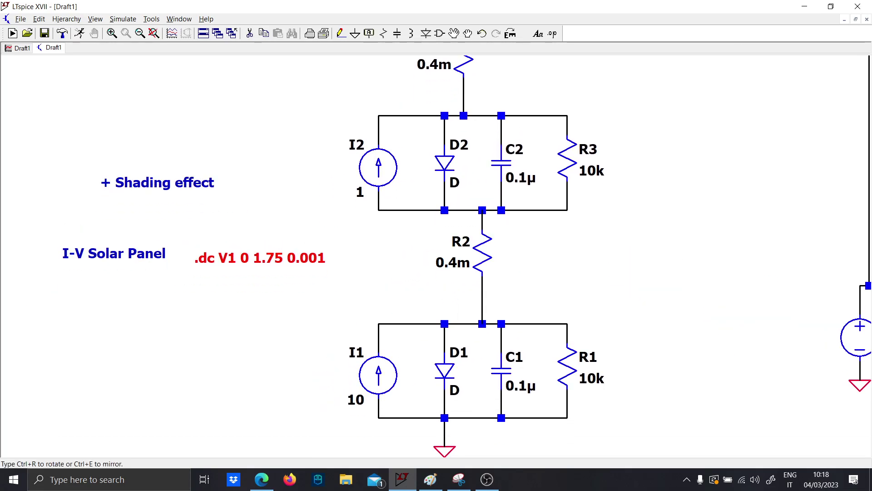
click(389, 248)
Step: Draw a bypass wire around the lower cell from its ground lead to the lead above R2, passing beside I1
key(F3)
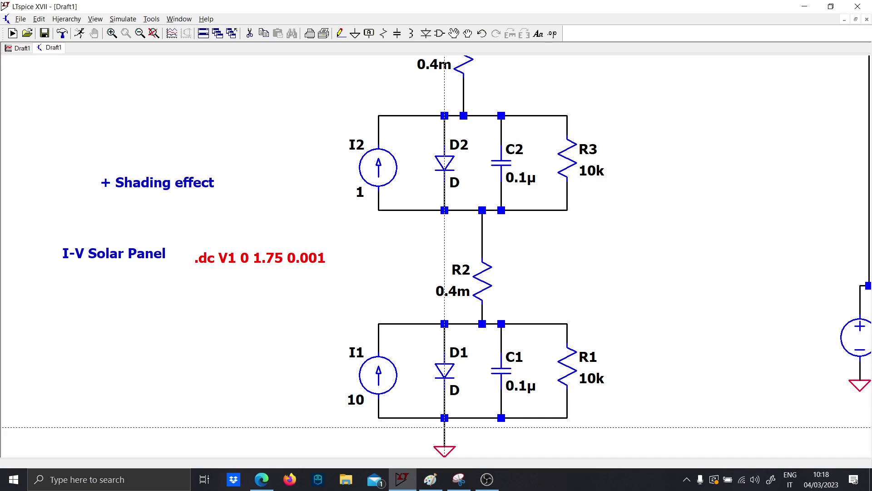
click(444, 427)
click(331, 267)
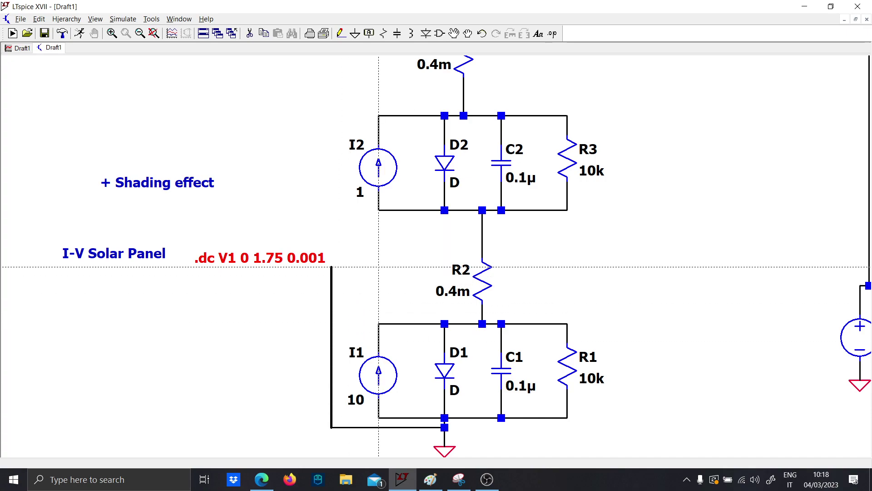
click(331, 247)
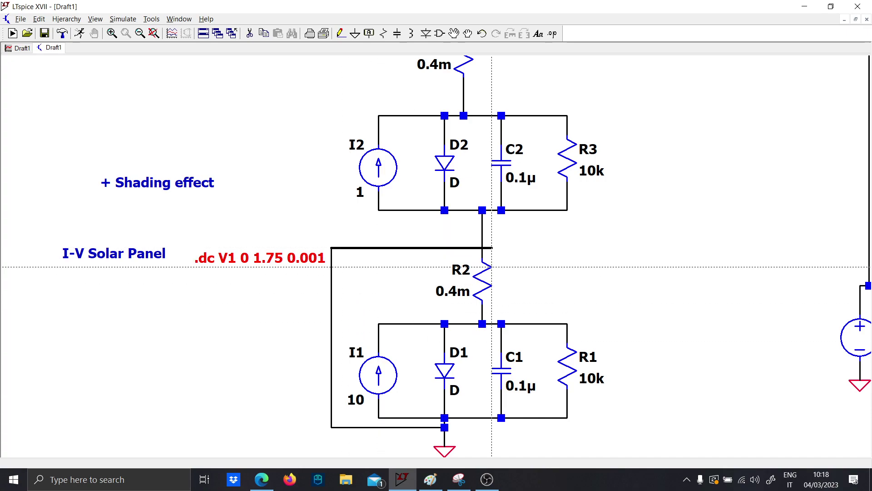
click(482, 247)
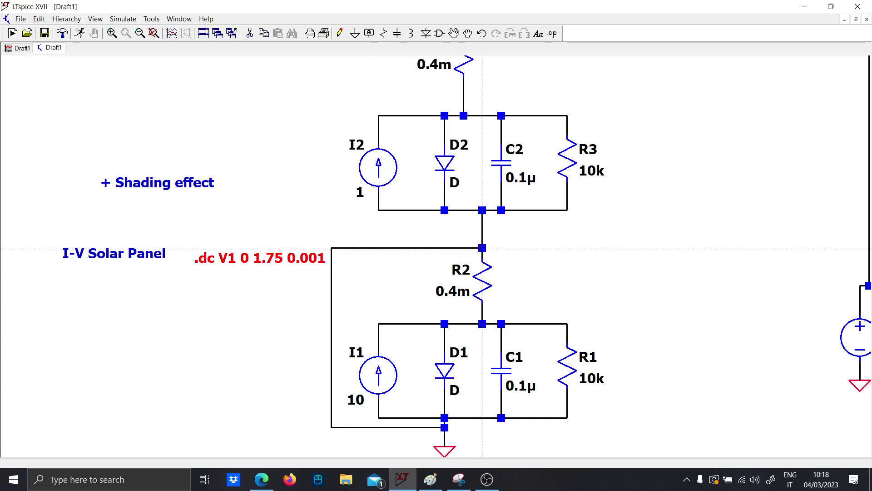
Step: Draw a bypass wire around the upper cell from the lead above R2 to R4's upper terminal, passing beside I2
click(331, 220)
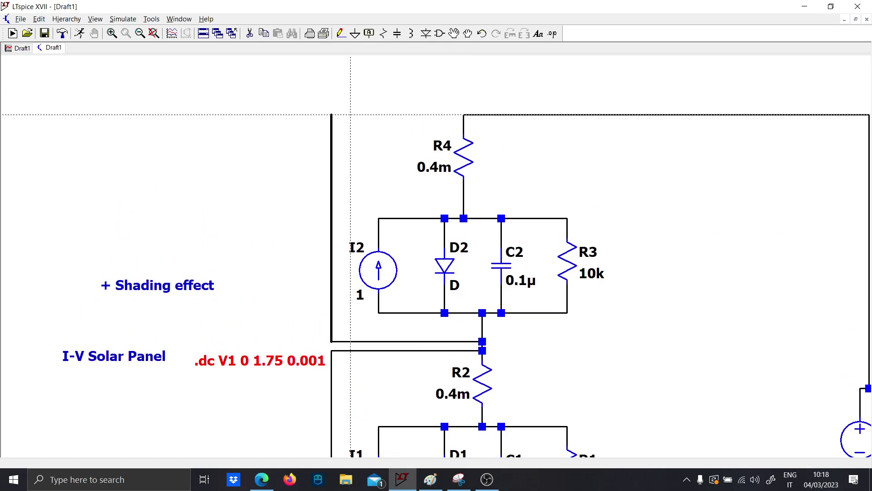
click(463, 115)
key(Escape)
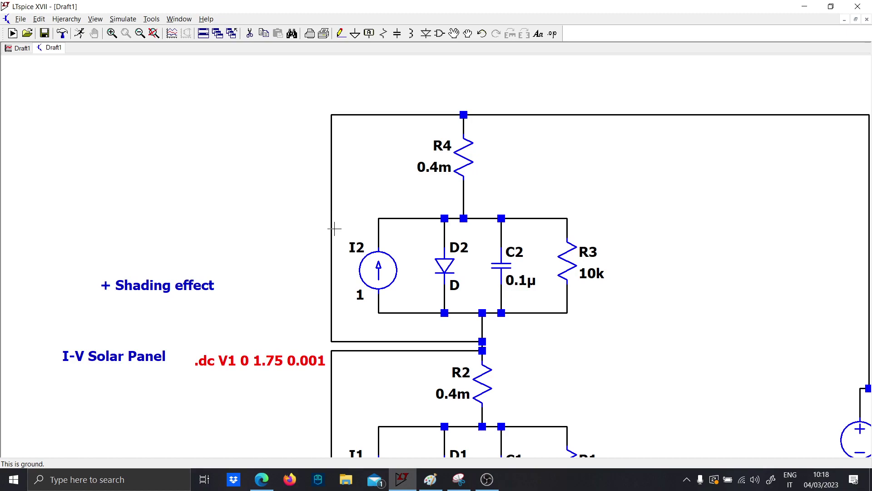
Step: Place a diode pointing upward on the upper cell's vertical bypass wire
key(d)
key(ctrl+r)
key(ctrl+r)
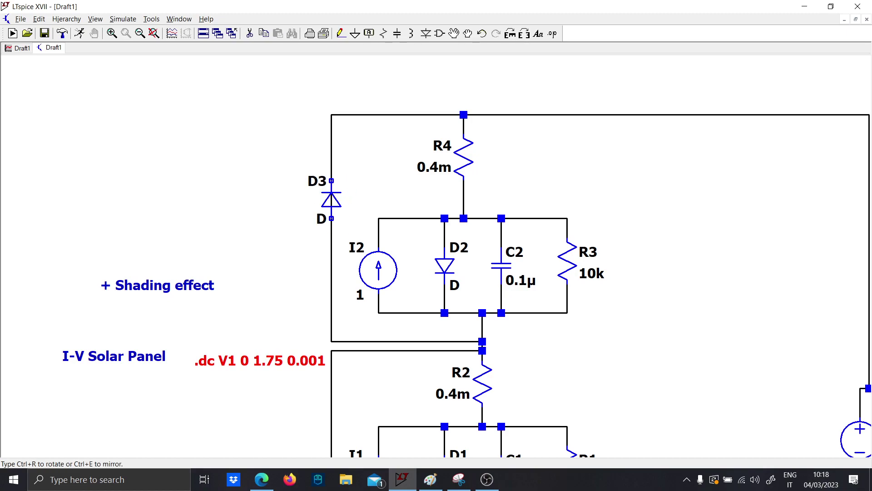
click(331, 199)
key(Escape)
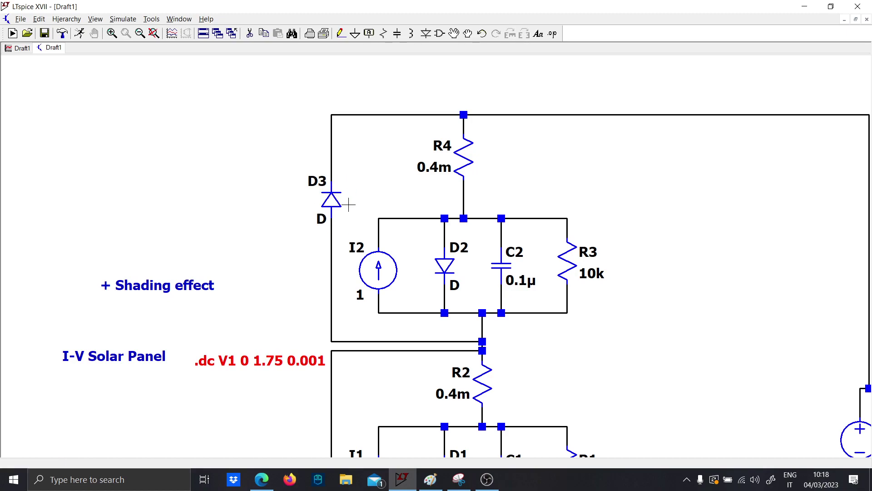
Step: Assign the OnSemi MBR735 Schottky model to bypass diode D3
scroll(447, 340, up, 2)
scroll(447, 340, down, 2)
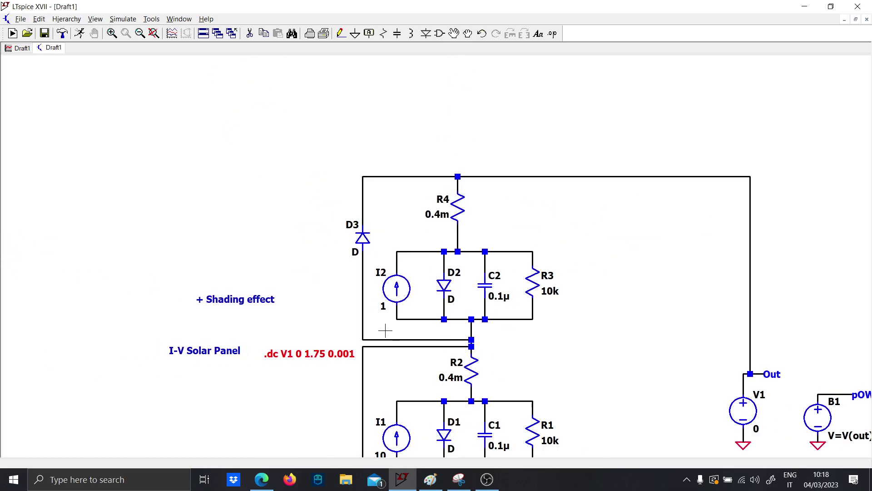
scroll(349, 185, up, 1)
scroll(360, 209, down, 1)
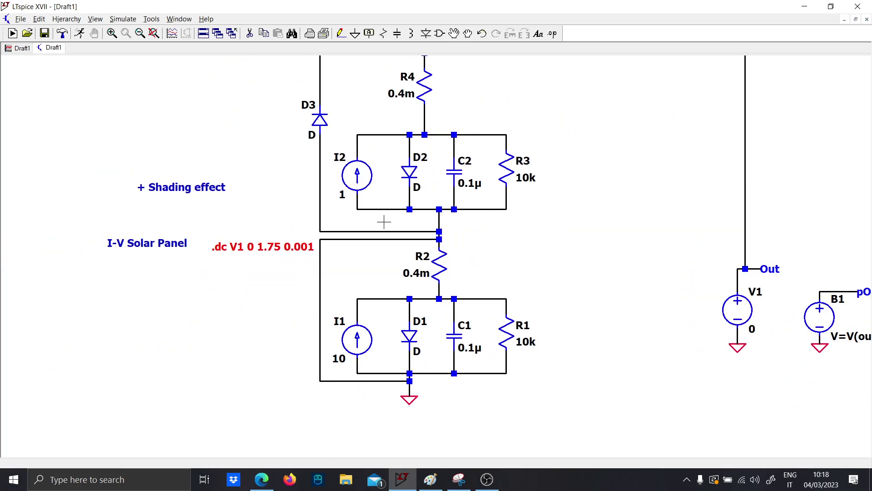
scroll(379, 272, down, 1)
scroll(439, 273, up, 1)
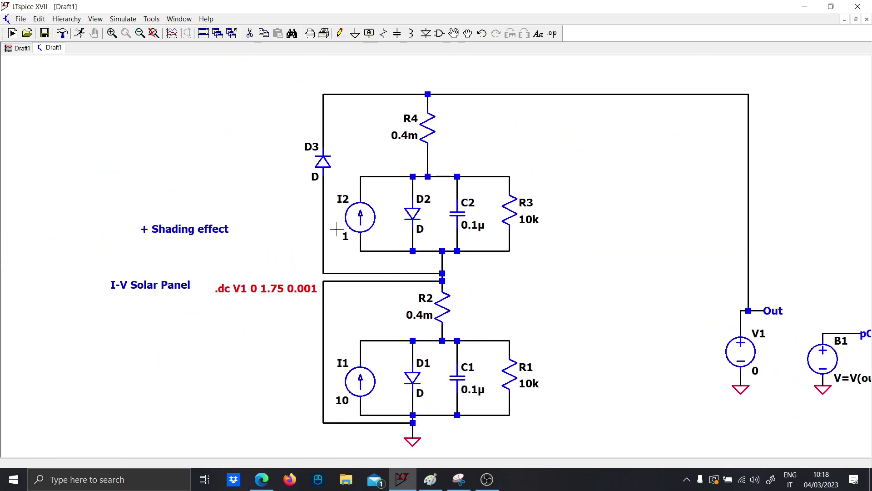
right_click(323, 163)
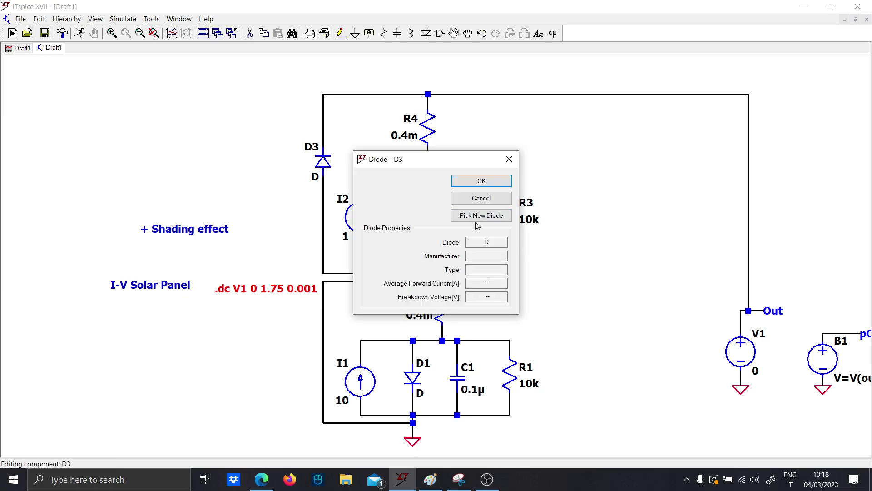
click(477, 218)
scroll(421, 232, down, 5)
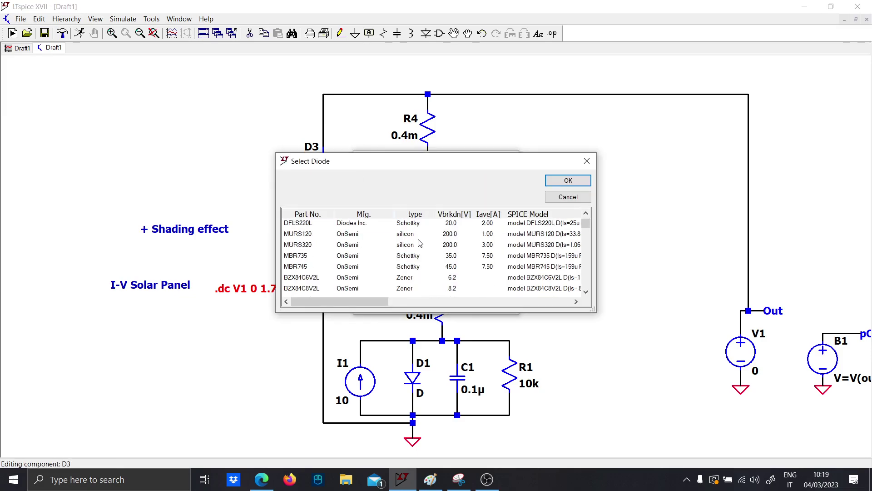
click(417, 259)
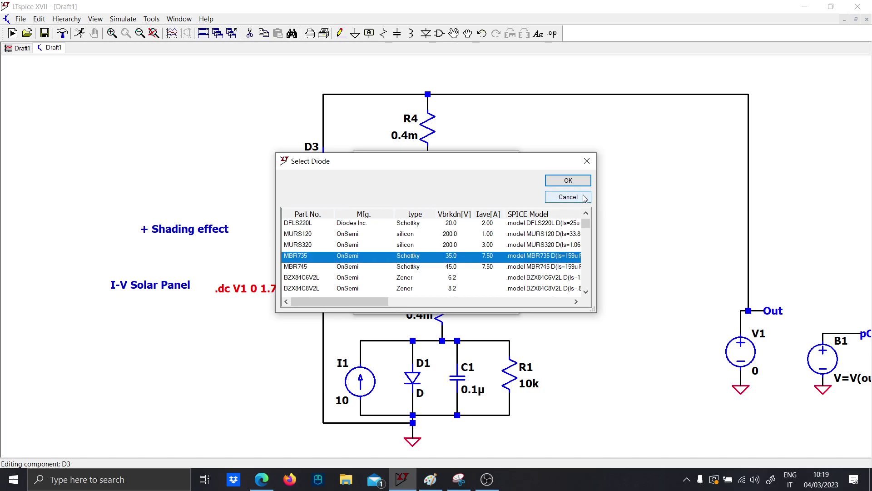
click(568, 181)
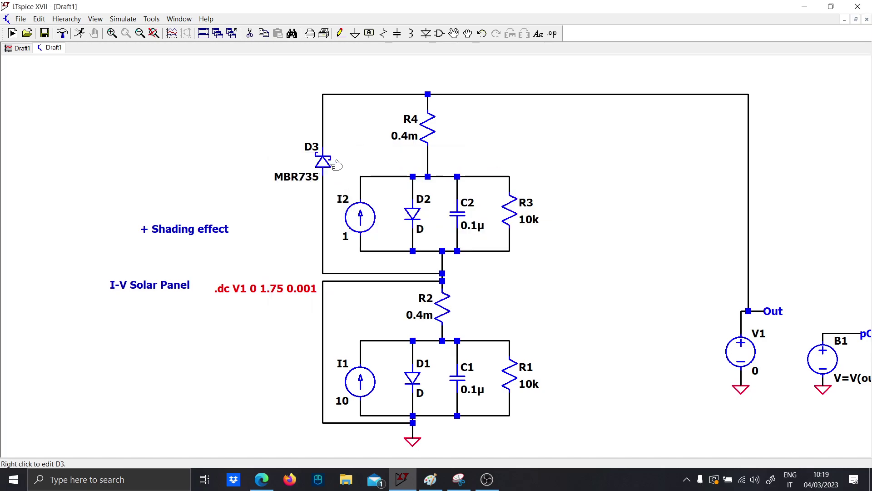
Step: Copy the MBR735 bypass diode D3 onto the lower cell's vertical bypass wire
key(F6)
click(324, 161)
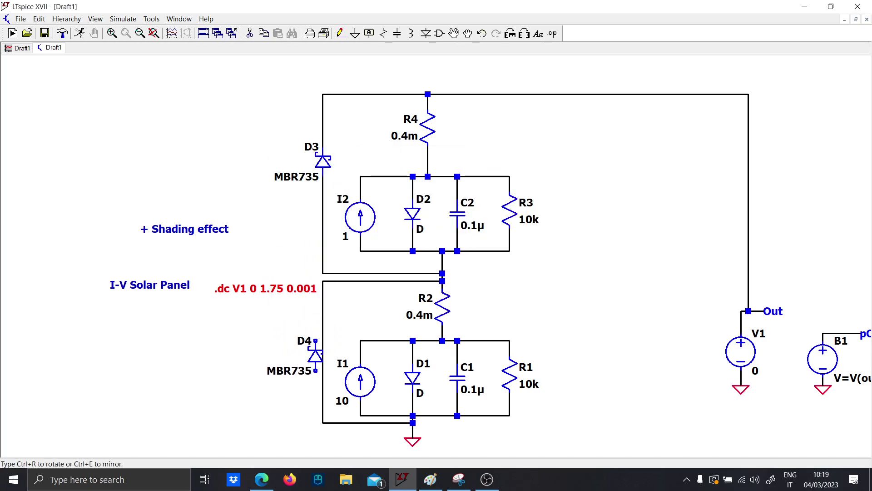
click(323, 355)
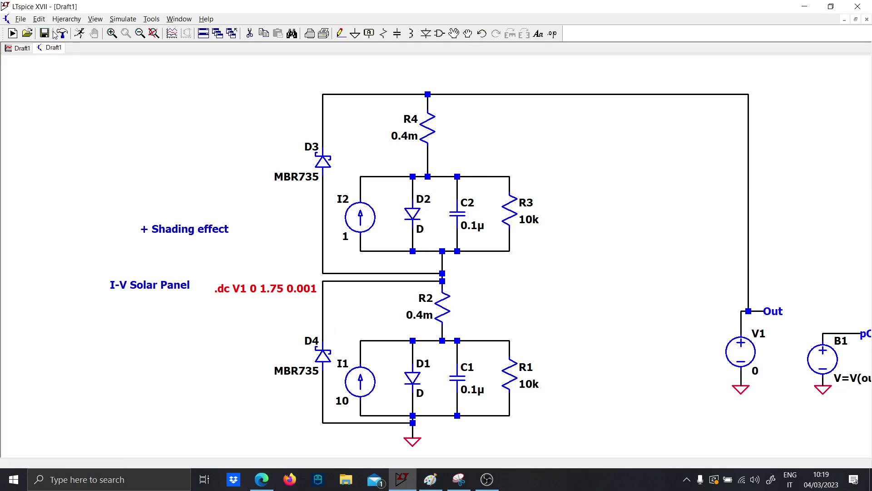
Step: Run the simulation with both bypass diodes and show the waveform window maximized
click(76, 33)
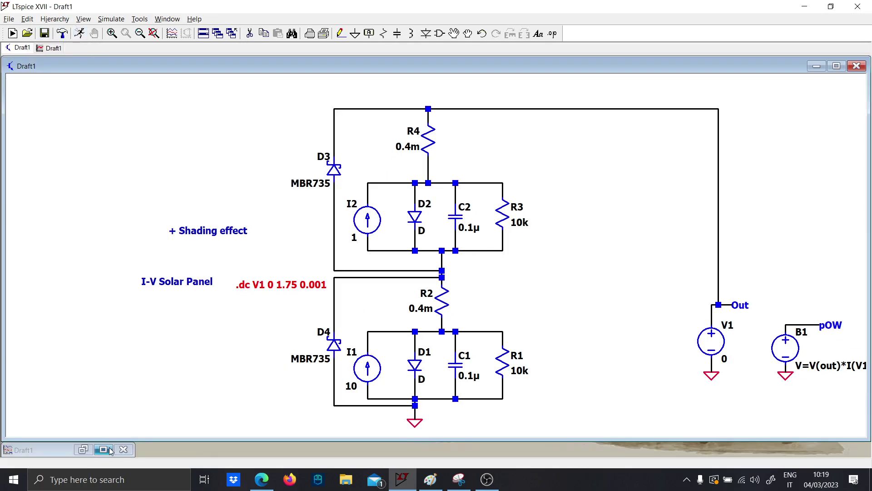
click(104, 450)
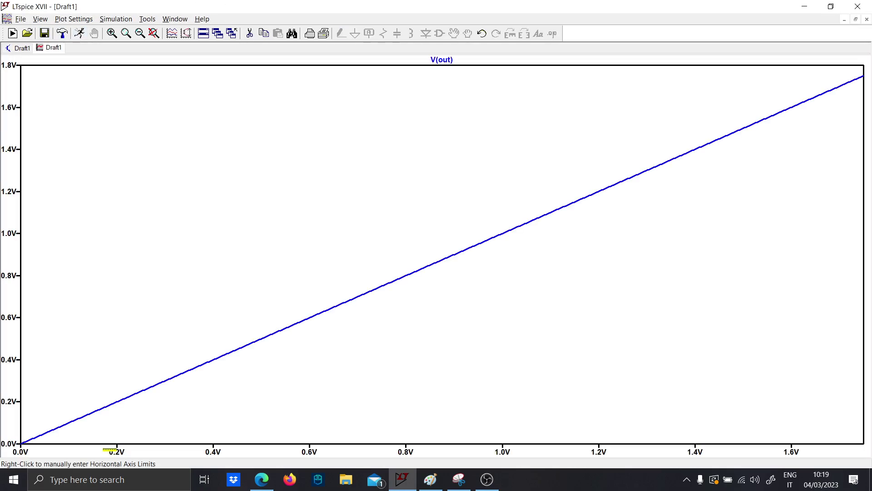
click(80, 35)
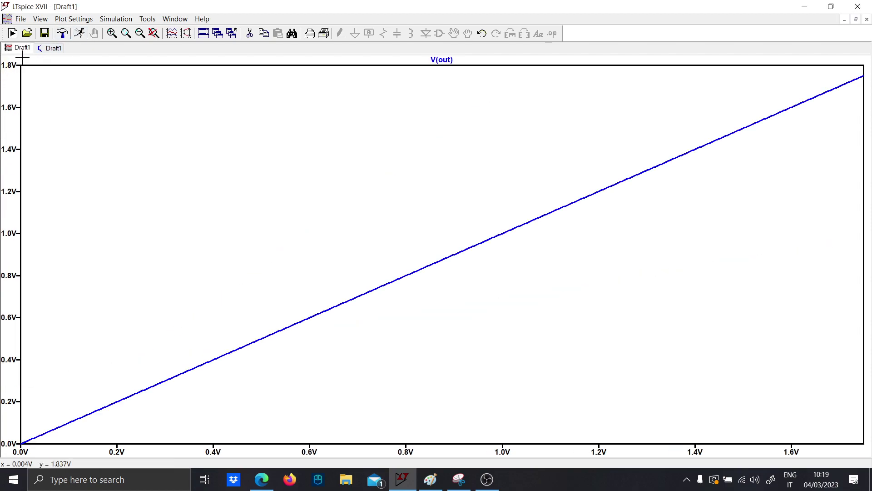
Step: Replace the upper bypass diode D3's model with the Rohm RBR5L40A Schottky
click(50, 49)
right_click(323, 161)
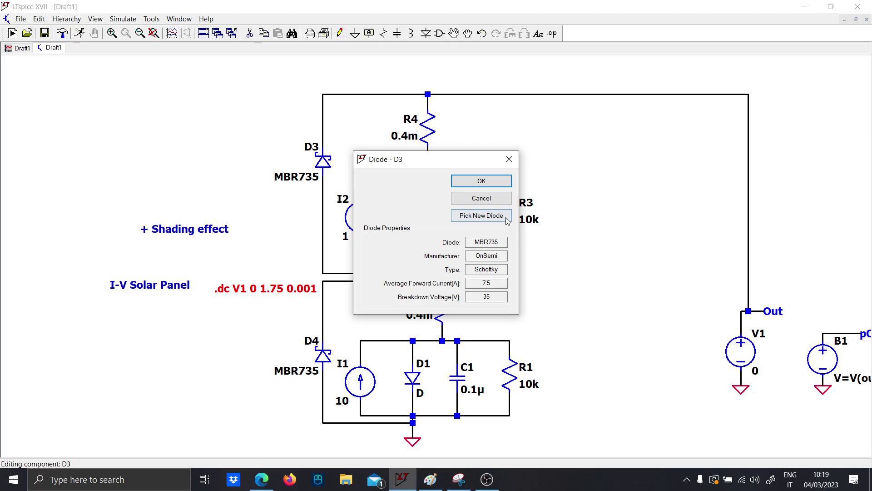
click(481, 215)
scroll(475, 244, up, 10)
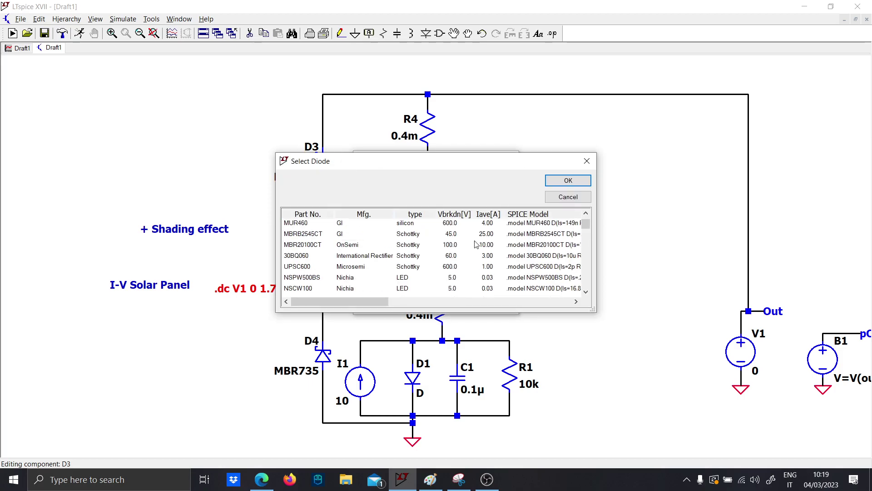
scroll(475, 244, down, 2)
scroll(475, 244, up, 2)
scroll(476, 245, down, 2)
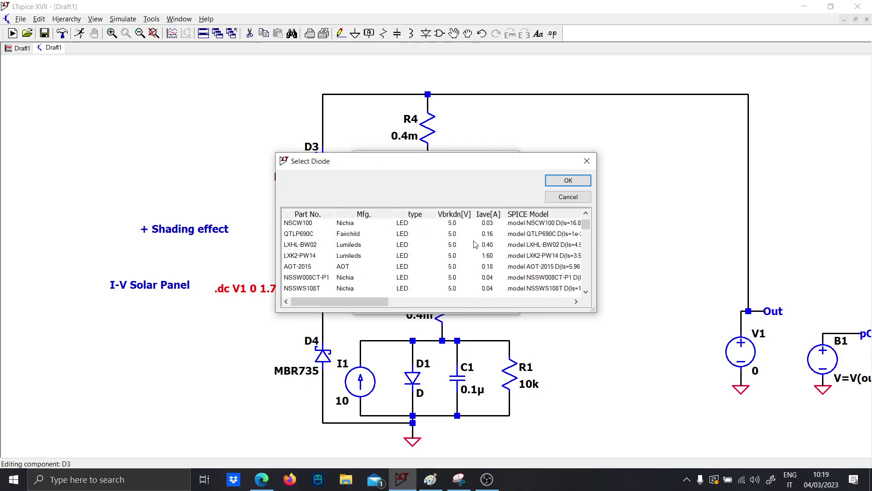
scroll(476, 244, down, 2)
scroll(475, 245, down, 8)
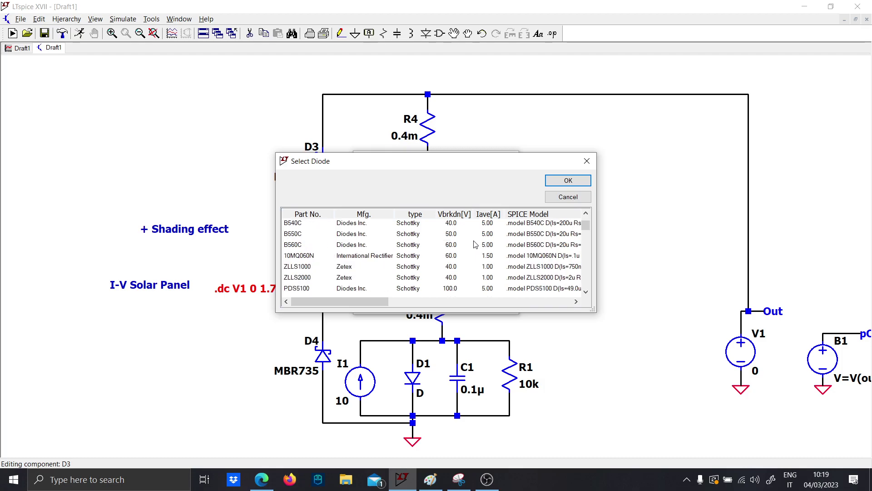
scroll(475, 245, down, 8)
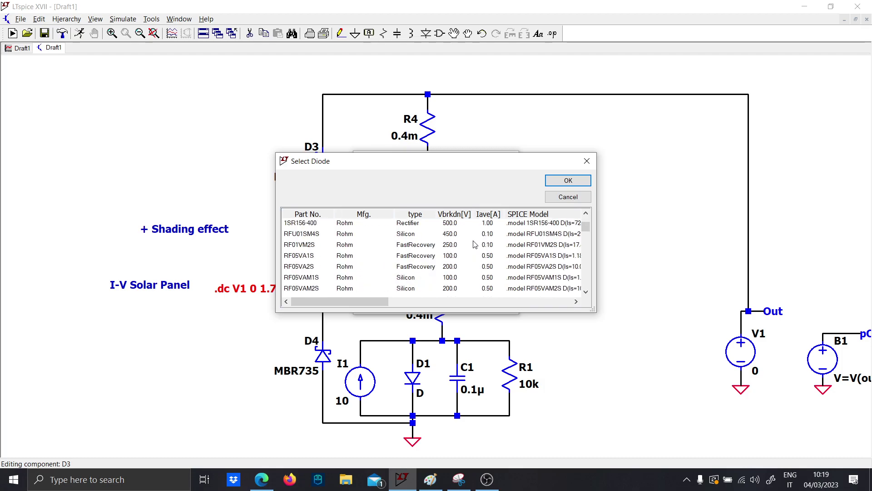
scroll(475, 244, down, 8)
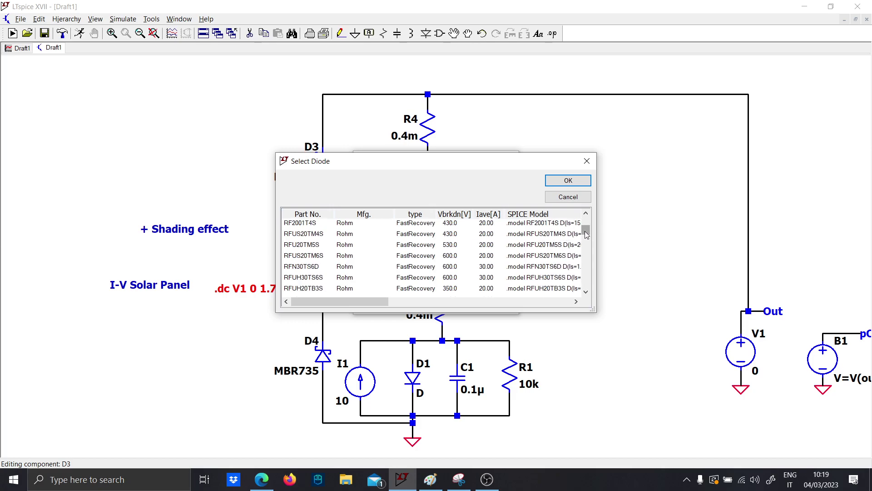
drag(587, 234, 585, 245)
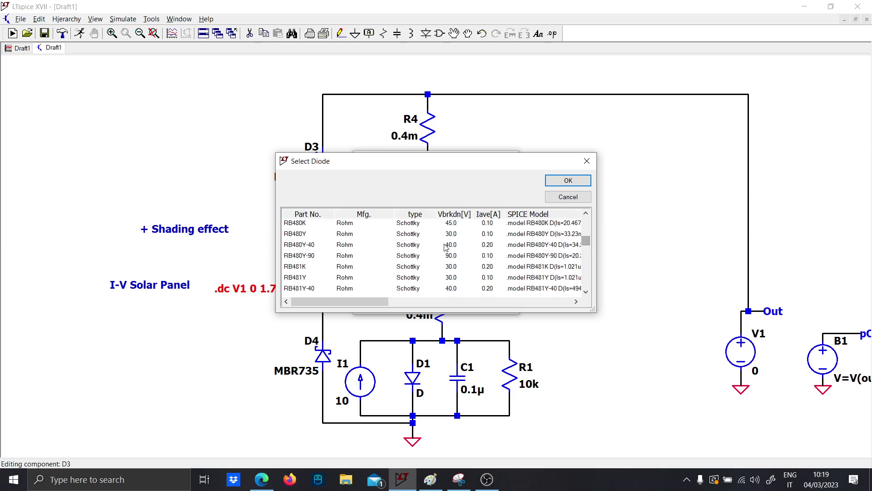
scroll(445, 247, down, 3)
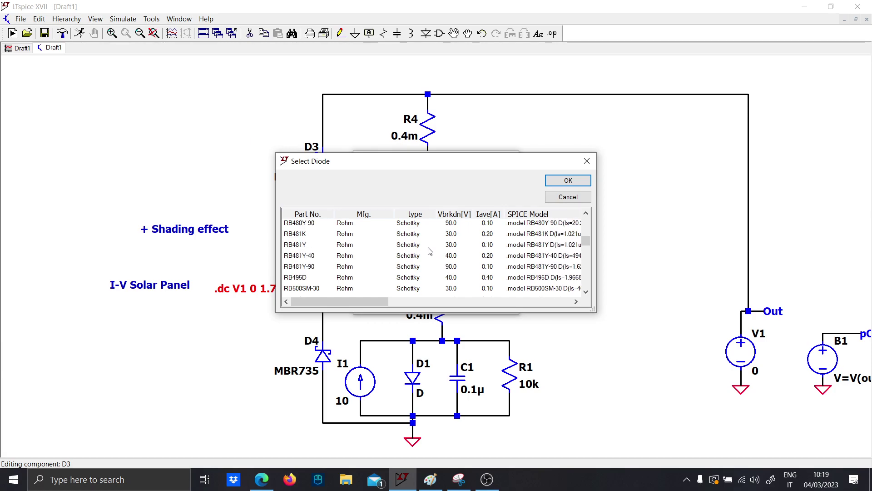
scroll(430, 251, down, 20)
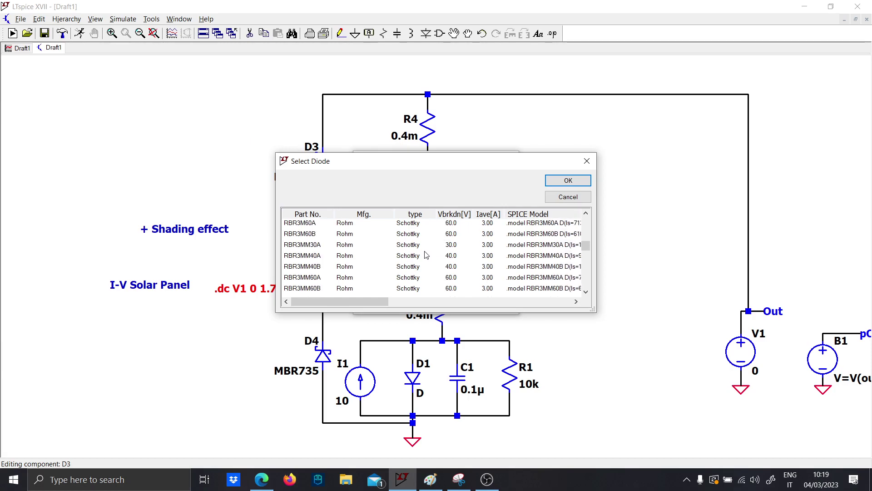
scroll(426, 255, down, 7)
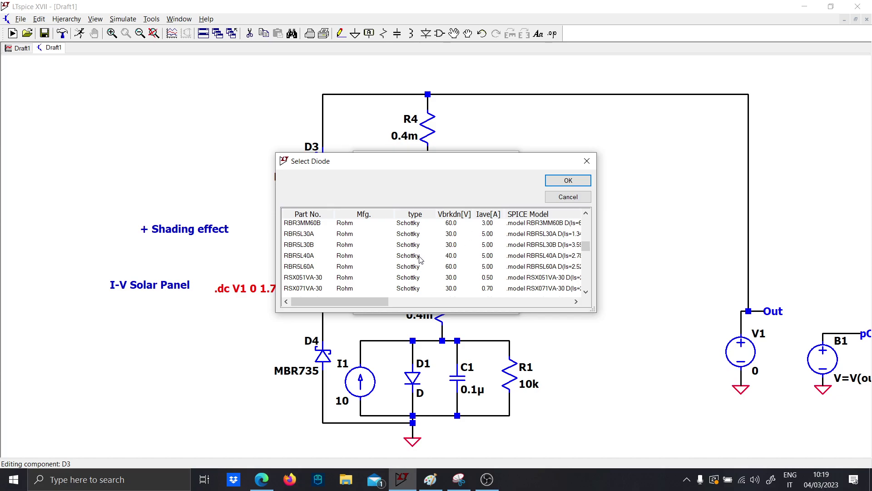
click(419, 256)
click(567, 180)
click(494, 179)
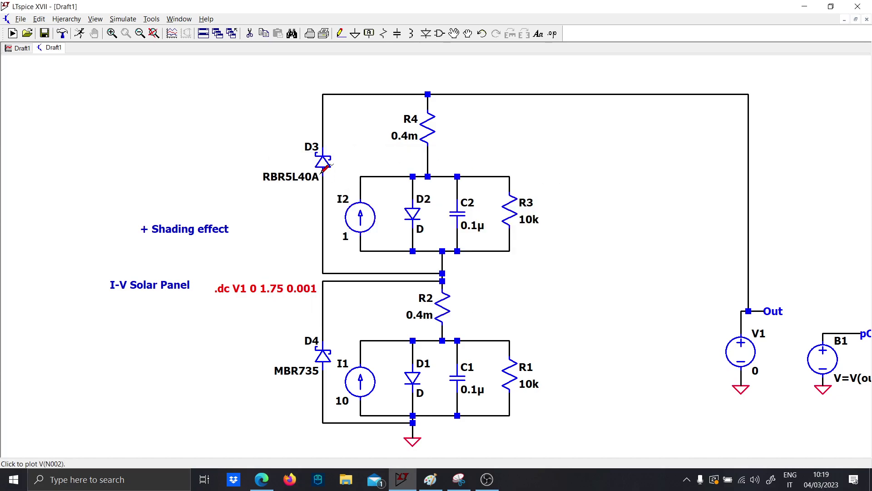
Step: Delete the lower bypass diode D4 and put a copy of the RBR5L40A diode D3 in its place
key(F5)
click(324, 345)
key(Escape)
key(F6)
click(324, 164)
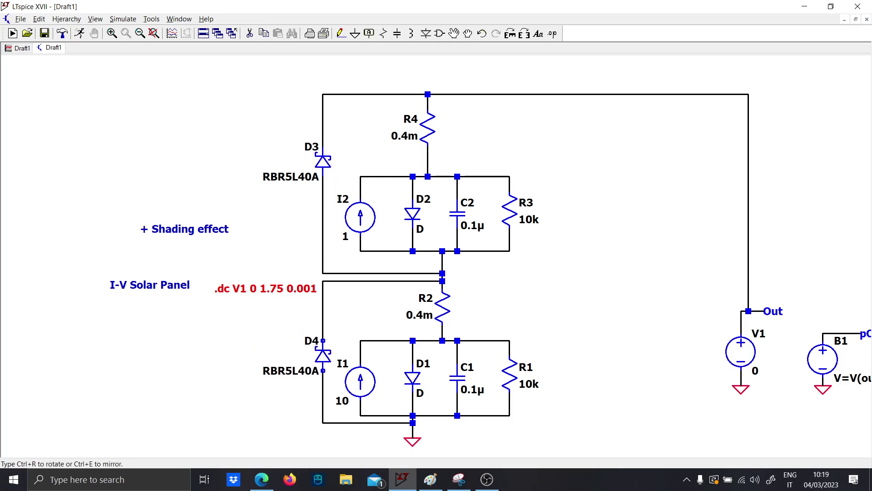
click(323, 354)
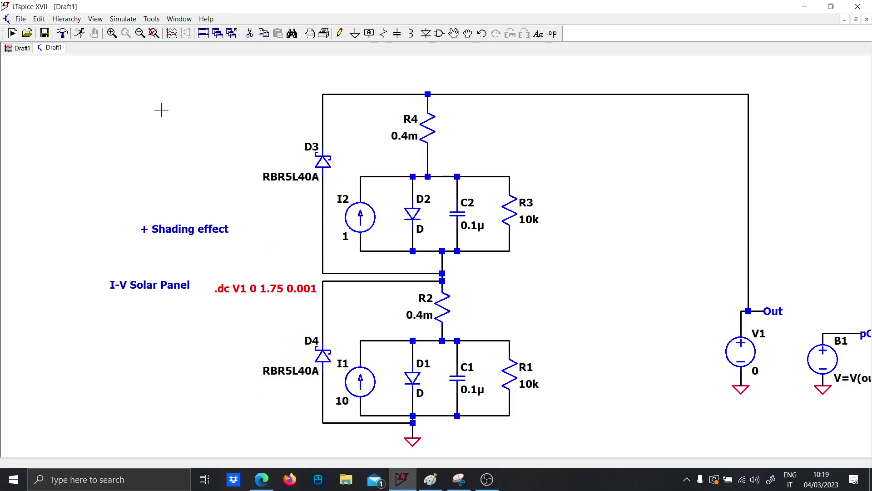
Step: Run the simulation with the RBR5L40A bypass diodes and plot V(pow) and I(V1) against the full voltage sweep
click(79, 35)
click(104, 449)
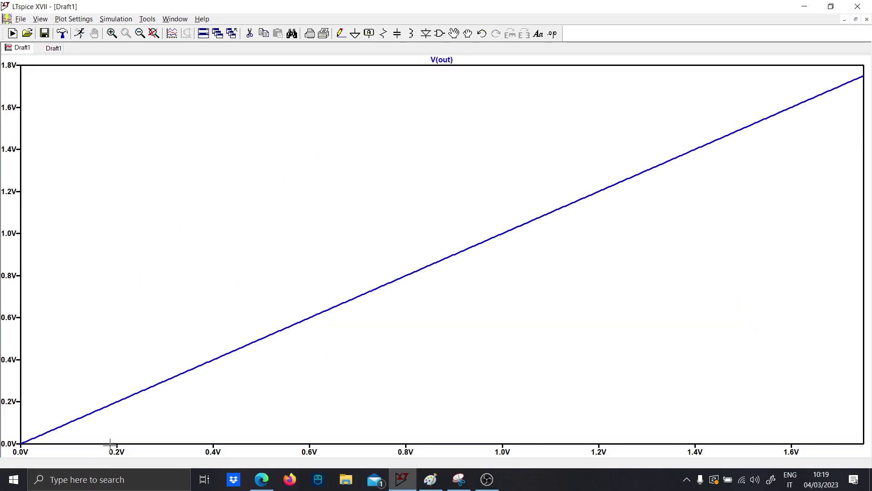
click(49, 48)
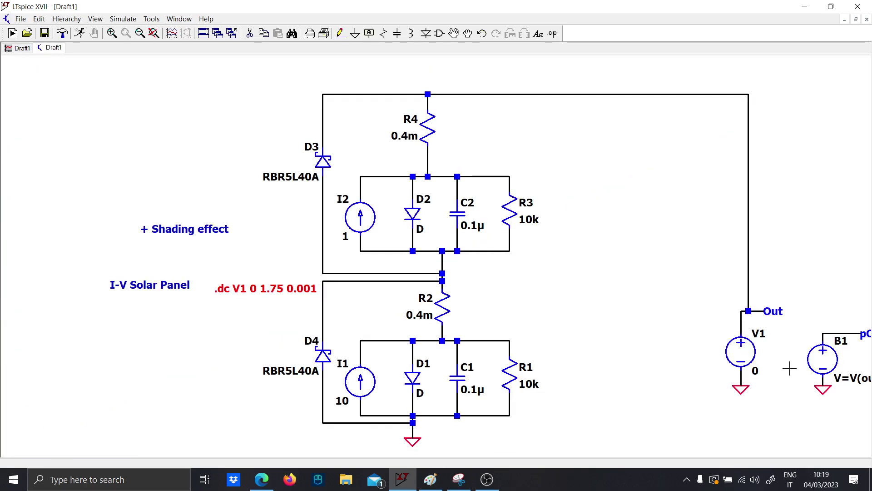
drag(663, 350, 535, 341)
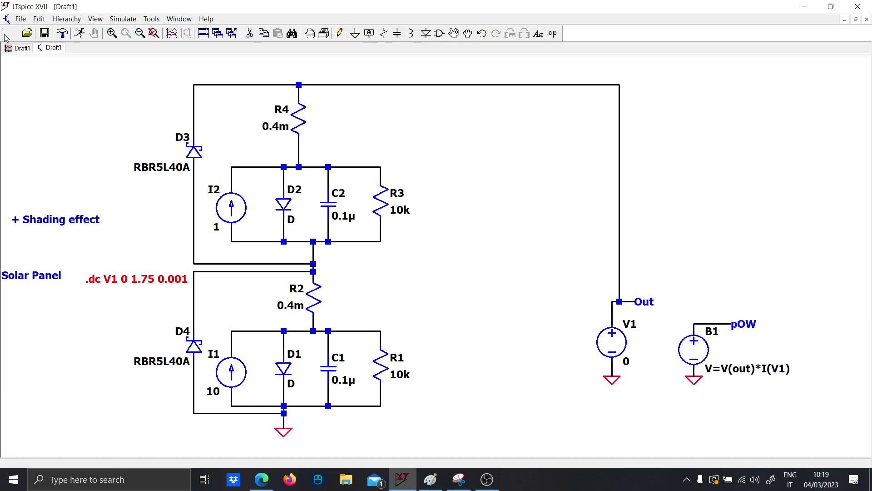
click(20, 49)
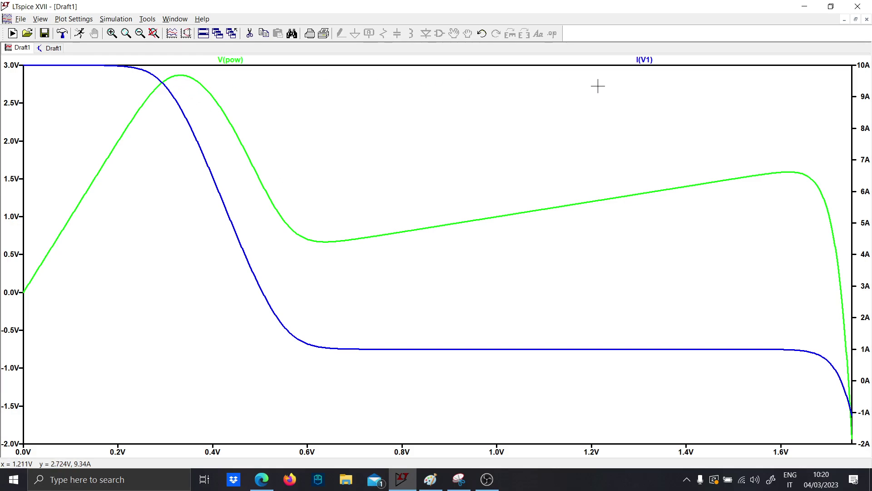
Step: Attach a measurement cursor to the I(V1) trace and fit the whole plot in view
click(650, 59)
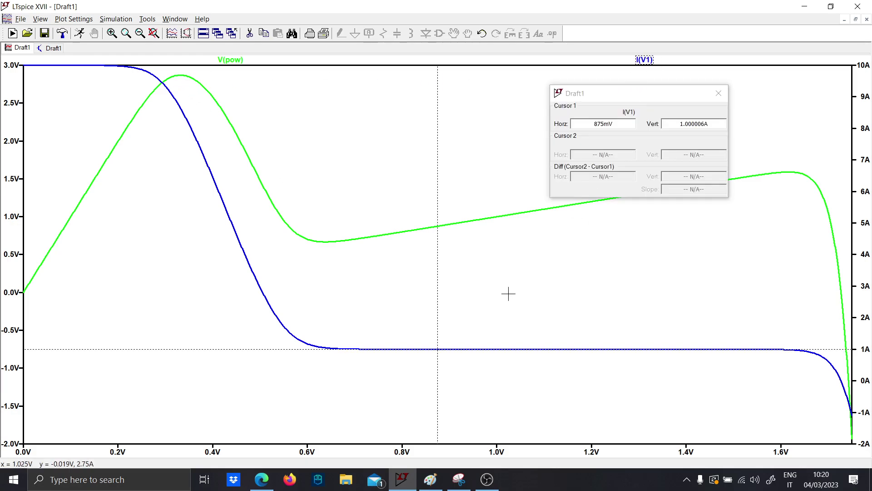
drag(436, 321, 455, 364)
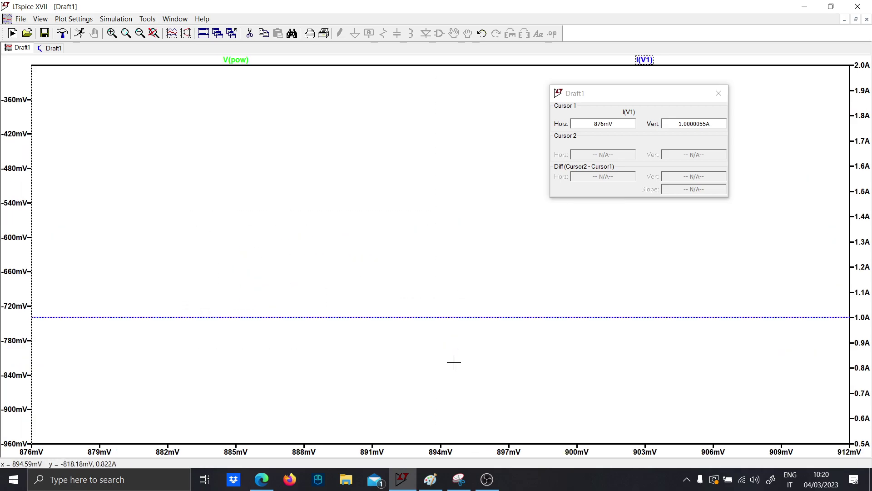
right_click(444, 164)
click(474, 170)
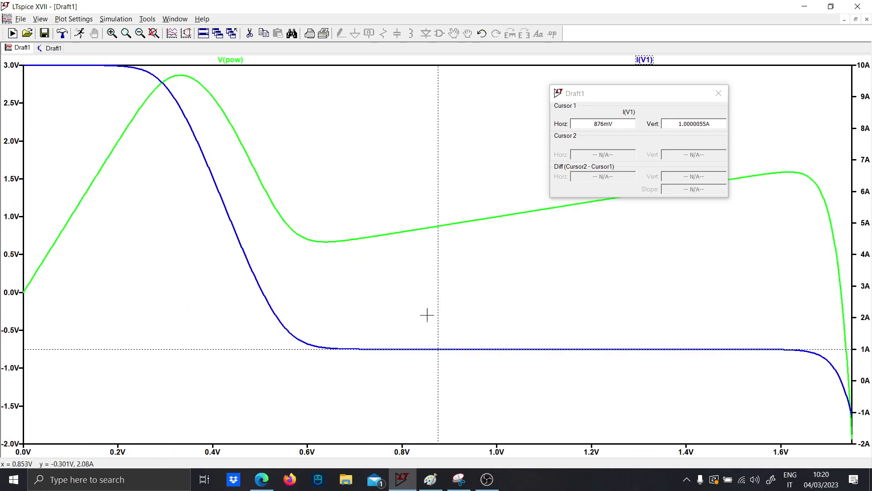
Step: Switch to Paint and draw a purple freehand arrow and diode mark over the shaded-modules power curves
click(440, 484)
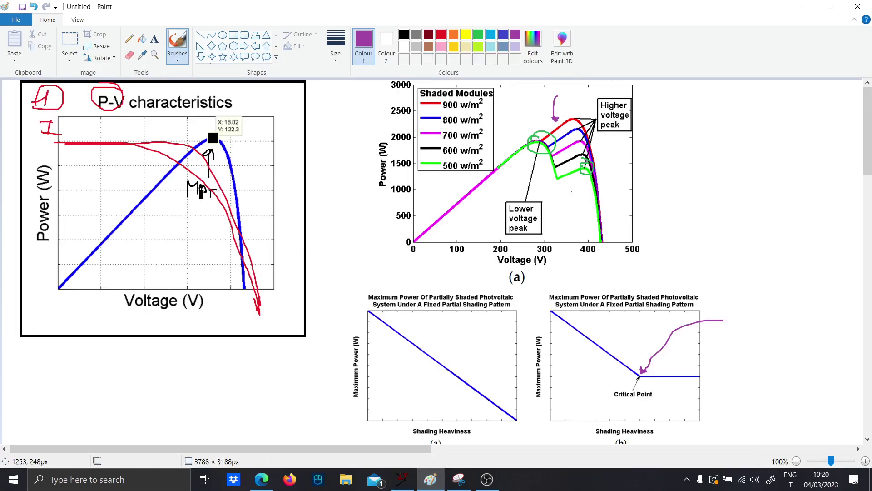
mouse_move(572, 193)
mouse_down()
mouse_move(558, 120)
mouse_move(545, 111)
mouse_up()
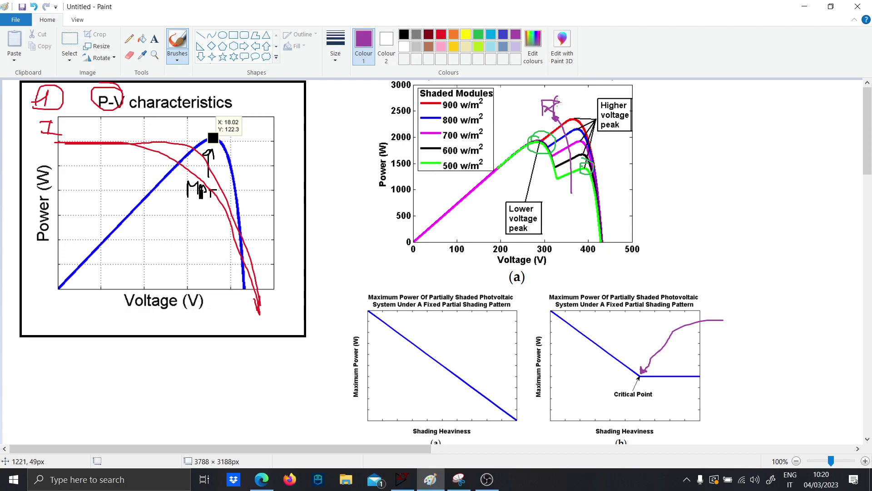
click(804, 6)
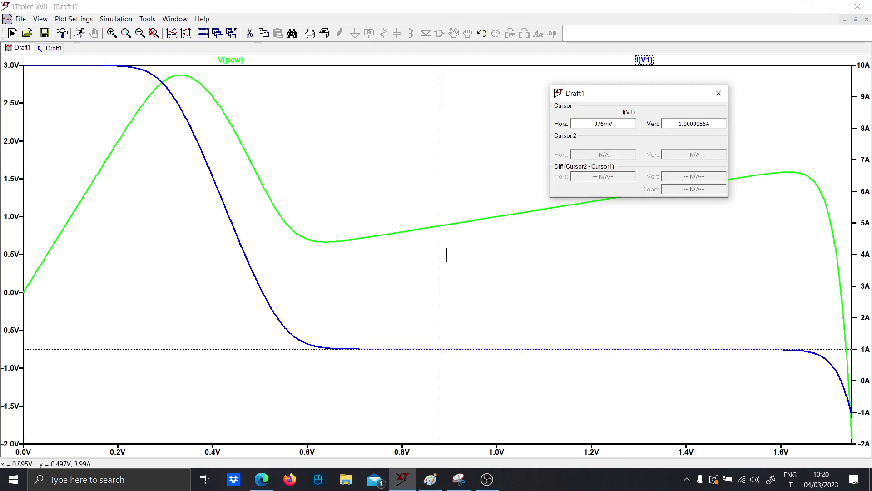
Step: Read the flat part of I(V1) with the cursor, compare it with the upper cell's I2 source, and close the cursor readout
mouse_move(437, 254)
mouse_down()
mouse_move(246, 222)
mouse_move(170, 93)
mouse_move(198, 105)
mouse_move(186, 100)
mouse_move(182, 109)
mouse_move(154, 78)
mouse_move(124, 66)
mouse_move(140, 69)
mouse_move(337, 239)
mouse_move(305, 327)
mouse_move(197, 123)
mouse_move(335, 330)
mouse_move(503, 367)
mouse_move(470, 359)
mouse_move(629, 354)
mouse_move(563, 349)
mouse_up()
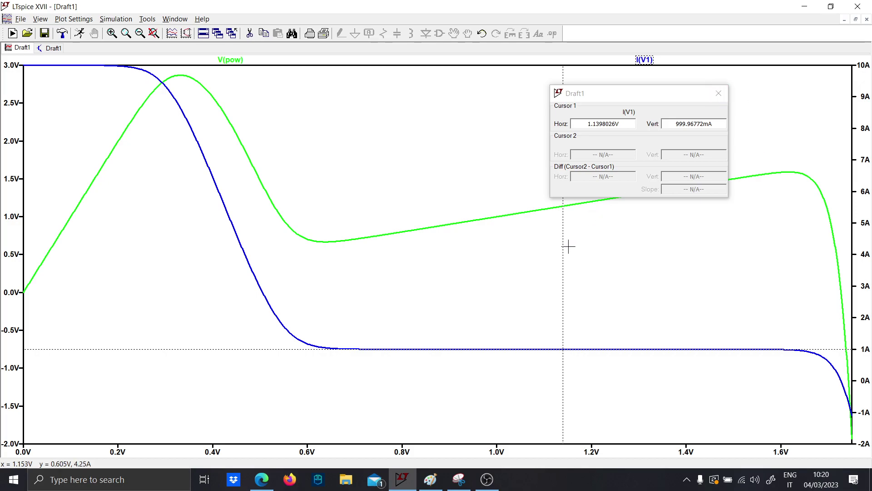
drag(562, 247, 427, 220)
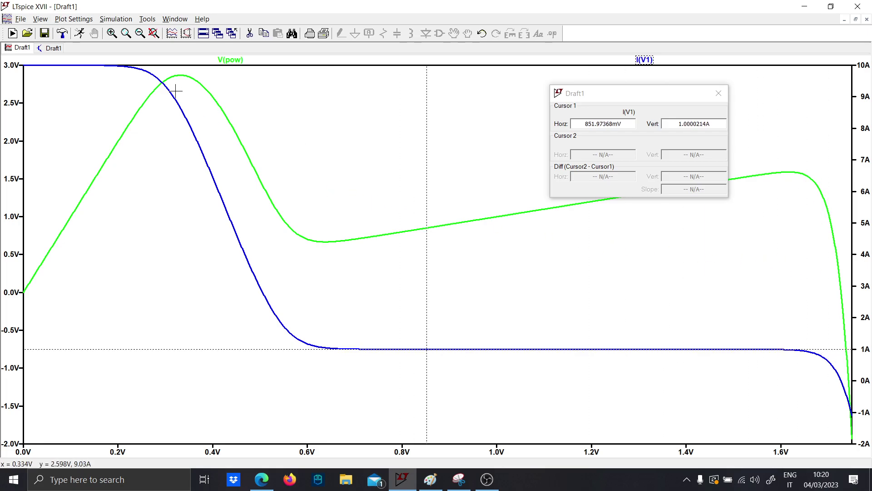
click(46, 49)
scroll(218, 246, up, 5)
drag(195, 234, 249, 263)
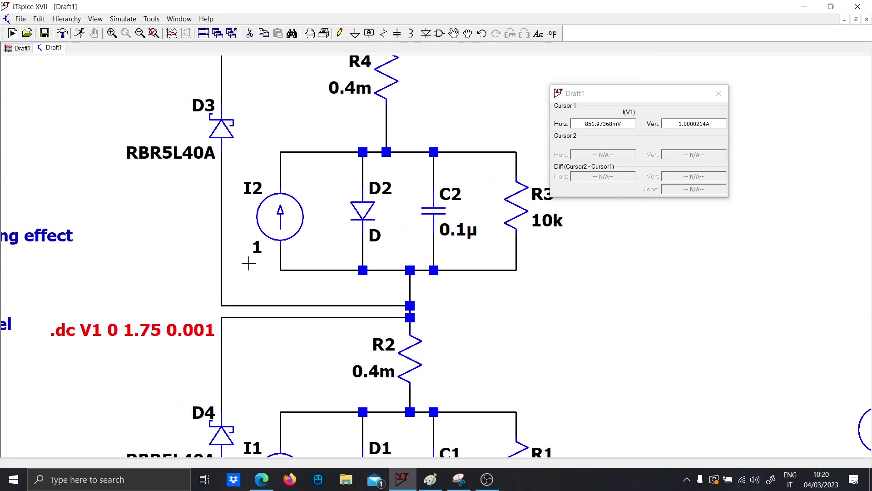
click(5, 49)
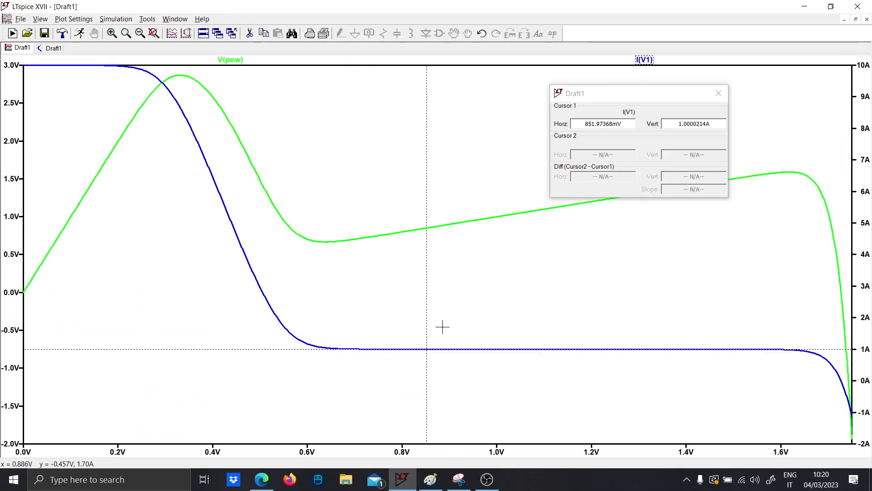
mouse_move(427, 317)
mouse_down()
mouse_move(67, 96)
mouse_move(155, 119)
mouse_move(565, 328)
mouse_move(543, 328)
mouse_up()
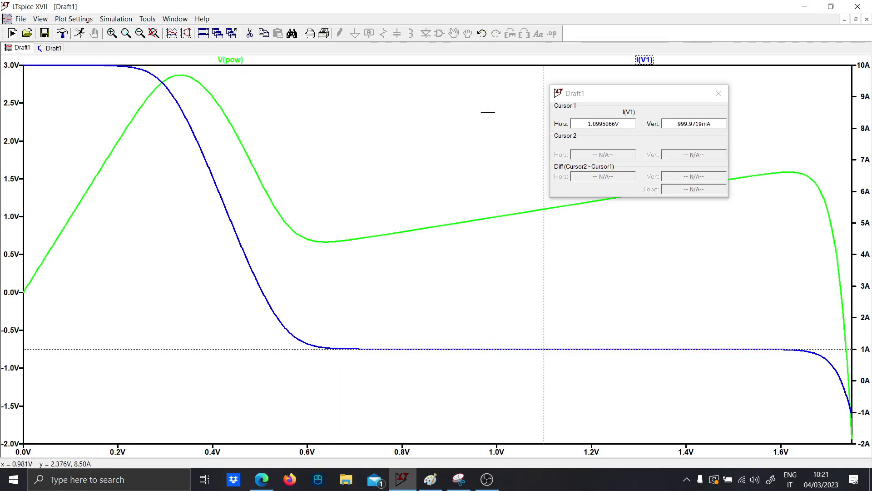
click(686, 94)
click(718, 93)
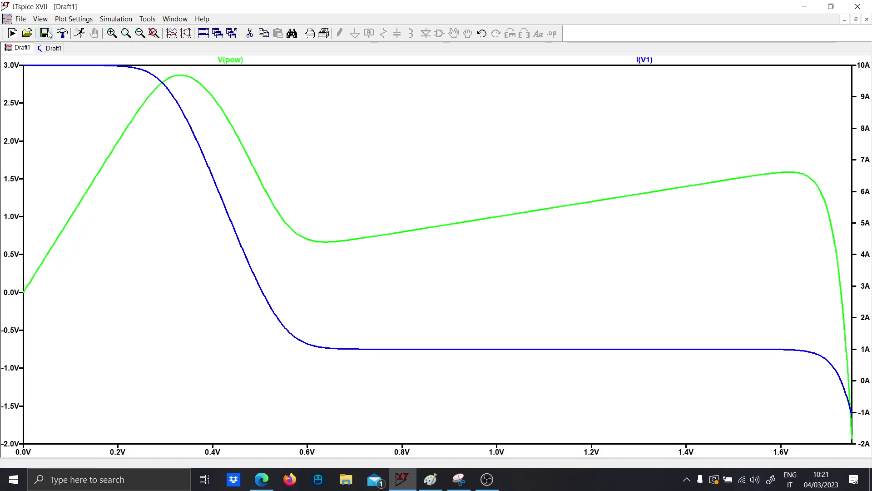
Step: Change the lower bypass diode D4's model to RBR2M60C
click(48, 49)
scroll(191, 164, up, 1)
scroll(178, 207, down, 2)
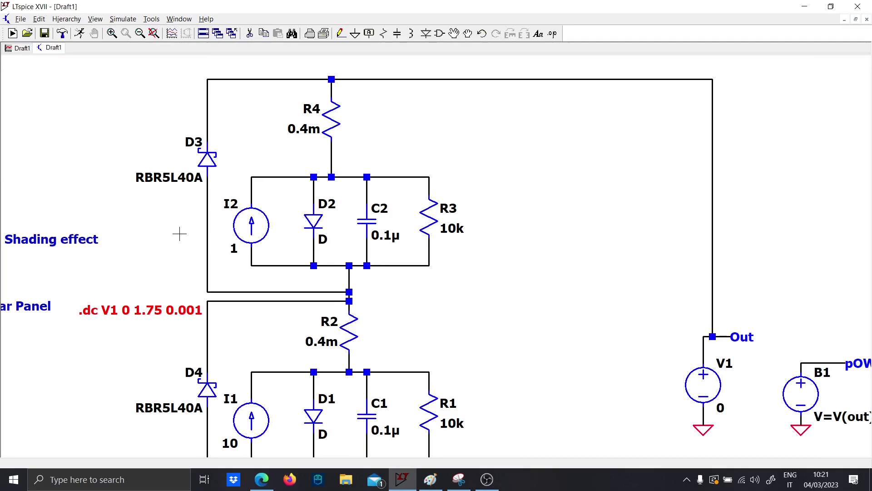
drag(180, 378, 261, 328)
right_click(283, 345)
click(493, 225)
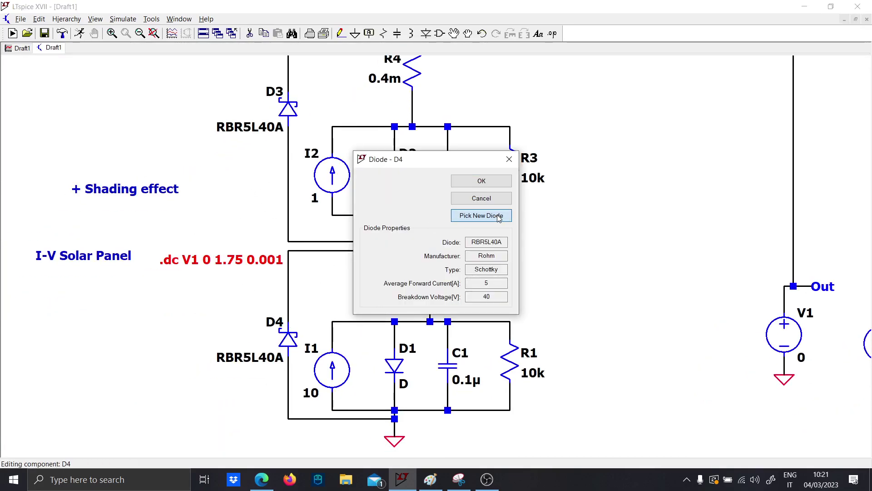
scroll(462, 242, up, 5)
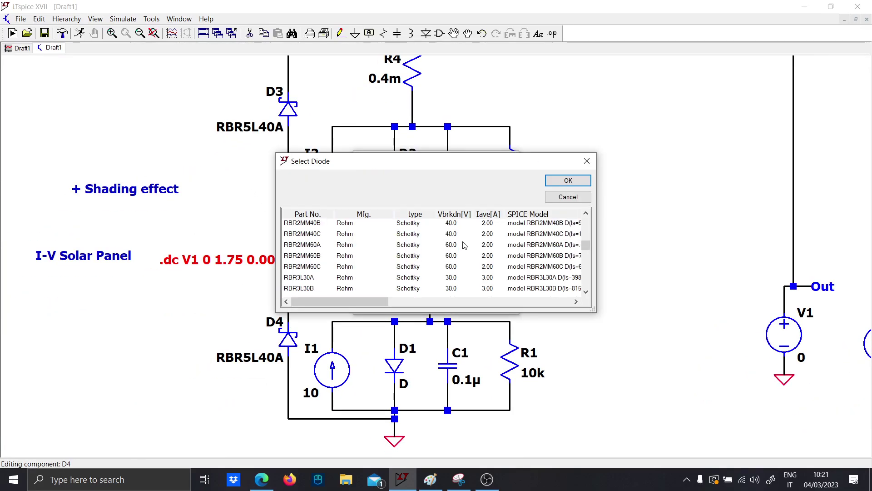
scroll(463, 245, up, 2)
click(463, 245)
click(551, 183)
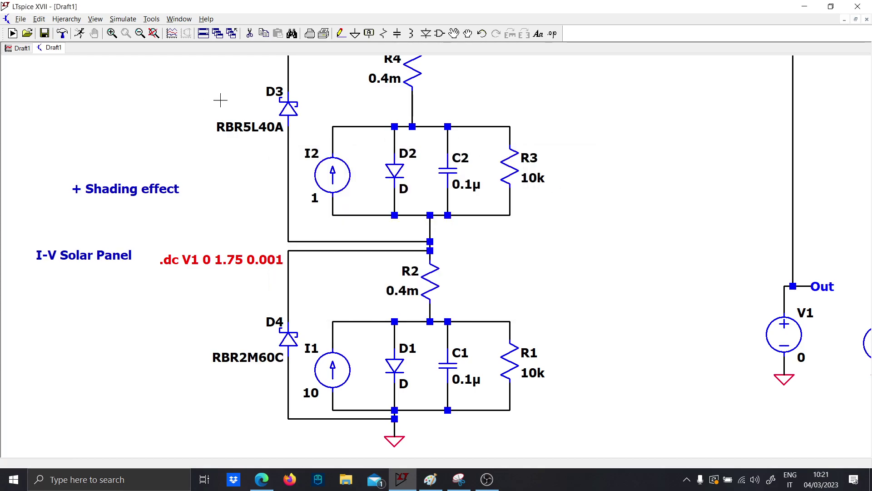
Step: Change the upper bypass diode D3's model to RBR3M60B
right_click(280, 113)
click(460, 213)
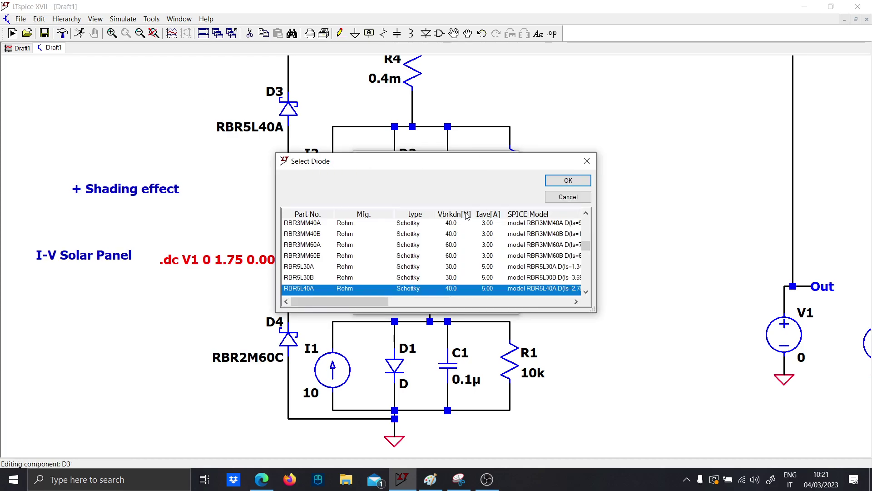
scroll(450, 241, up, 1)
click(450, 236)
click(568, 180)
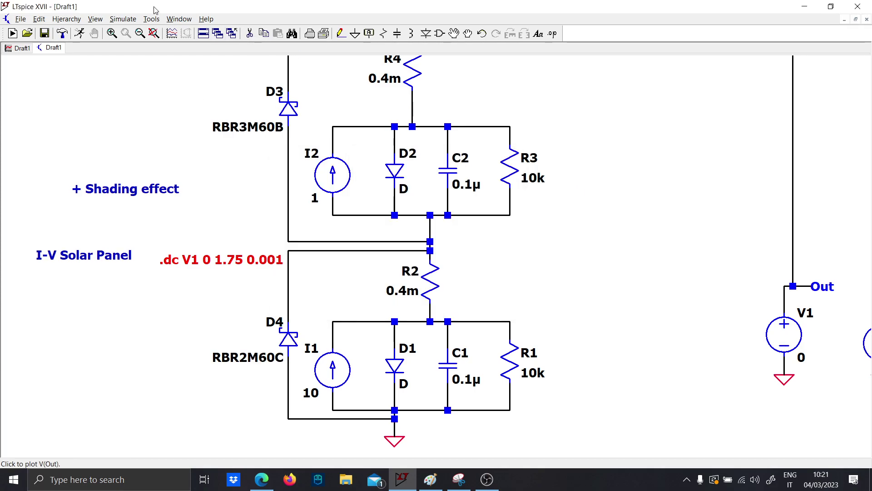
Step: Run the DC sweep with the RBR3M60B and RBR2M60C bypass diodes and examine the V(pow) and I(V1) curves
click(80, 34)
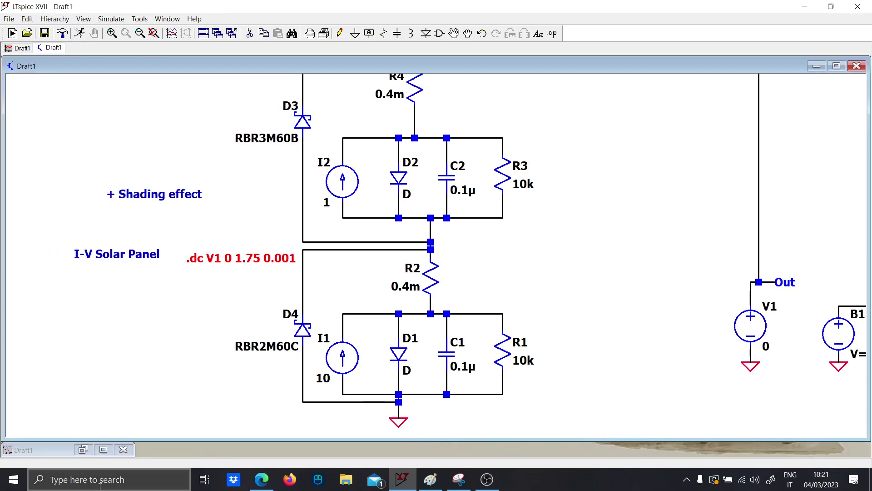
click(103, 449)
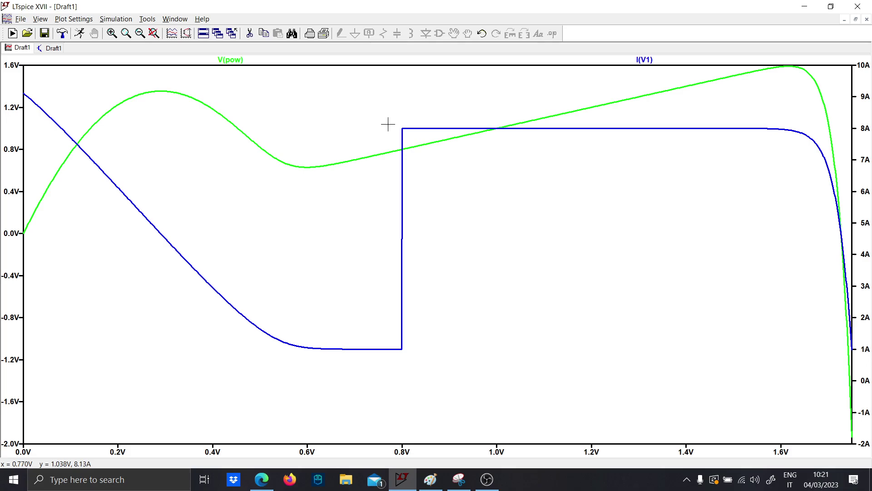
mouse_move(420, 363)
mouse_down()
mouse_move(397, 178)
mouse_move(419, 367)
mouse_up()
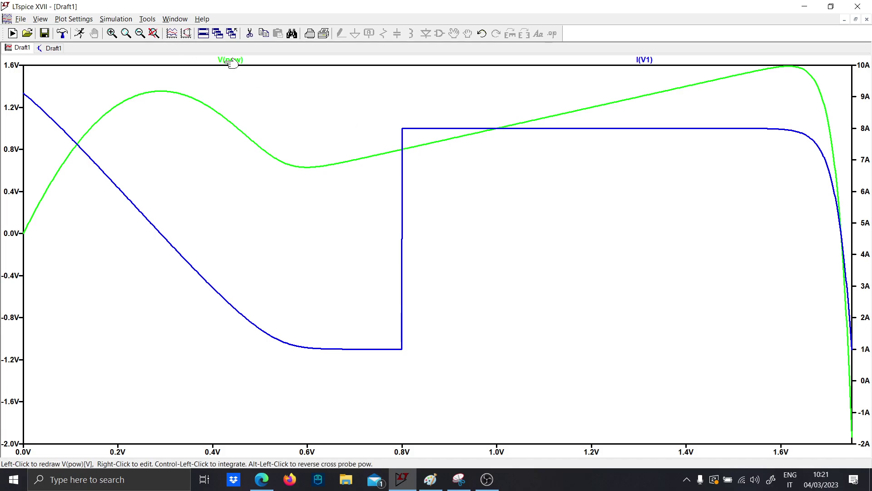
Step: Move the lower solar cell and its D4 bypass branch down to leave a gap below the upper cell
click(50, 48)
key(space)
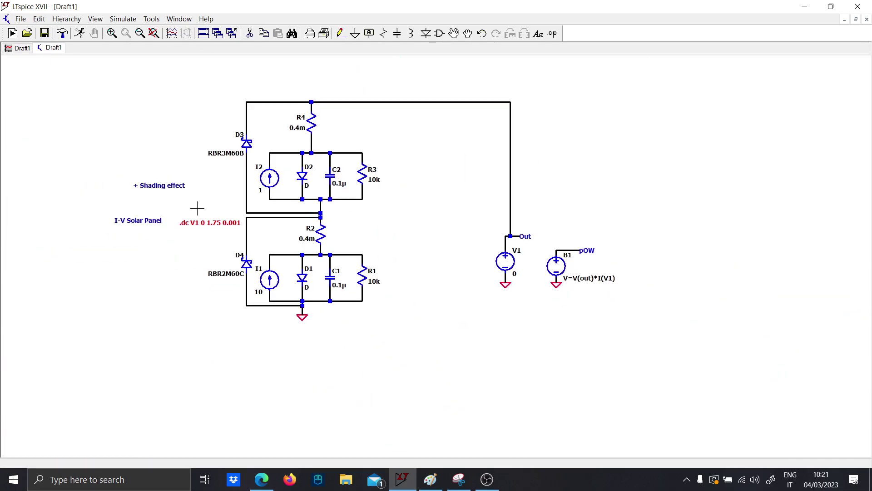
drag(197, 208, 232, 197)
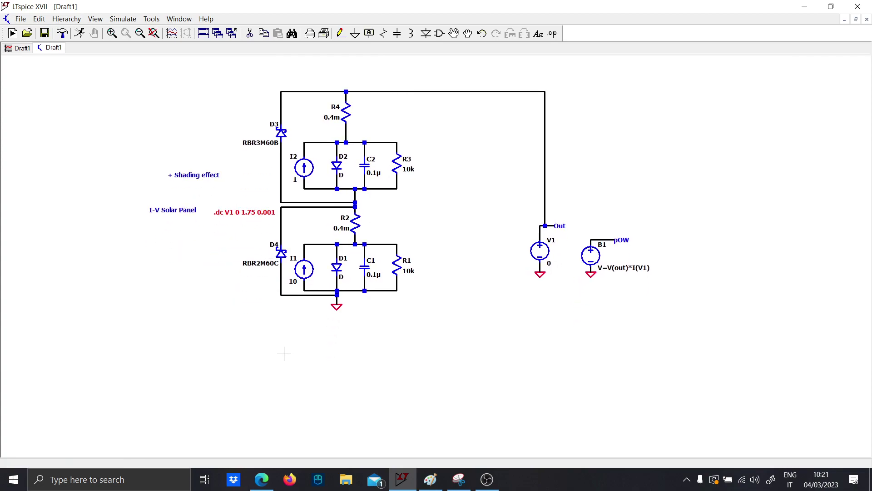
drag(460, 335, 253, 214)
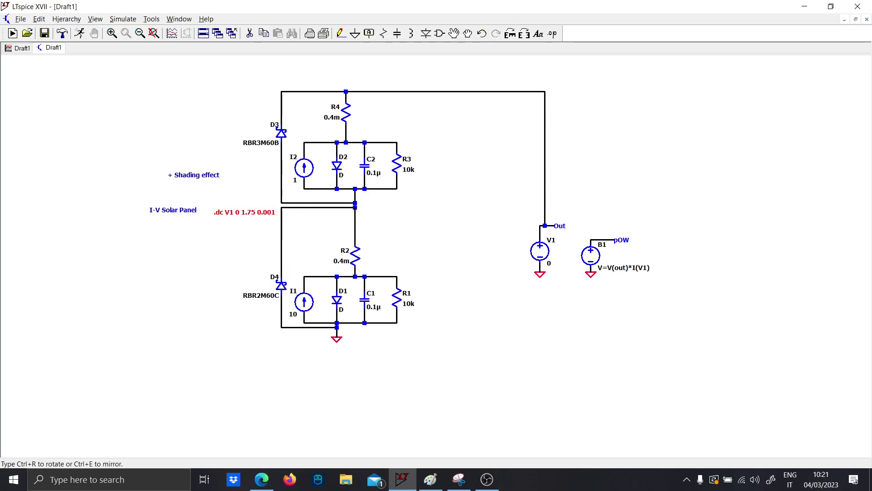
click(254, 260)
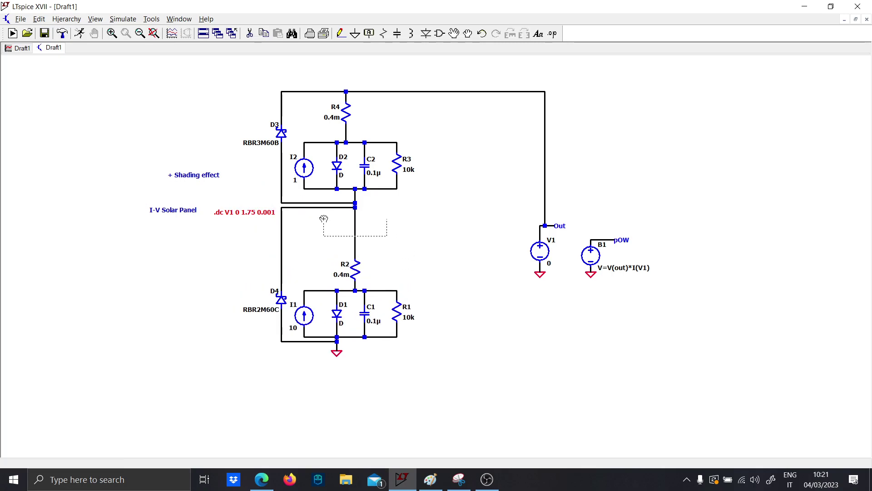
drag(324, 219, 271, 205)
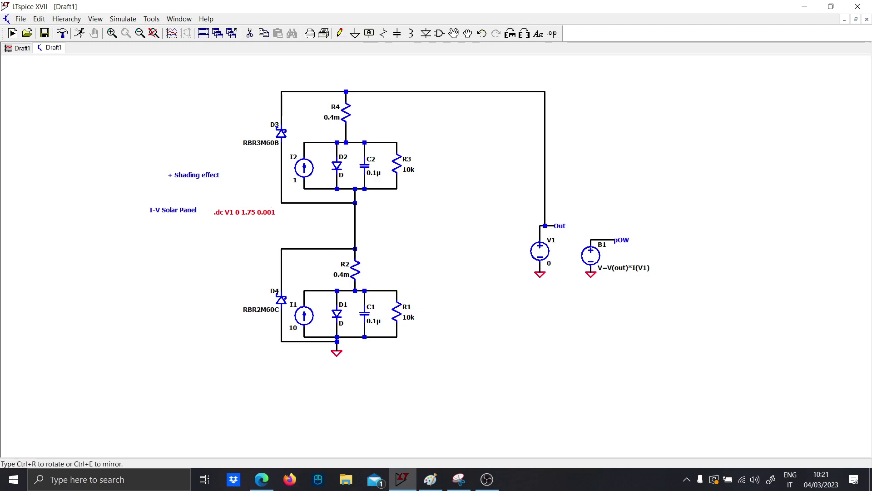
click(333, 266)
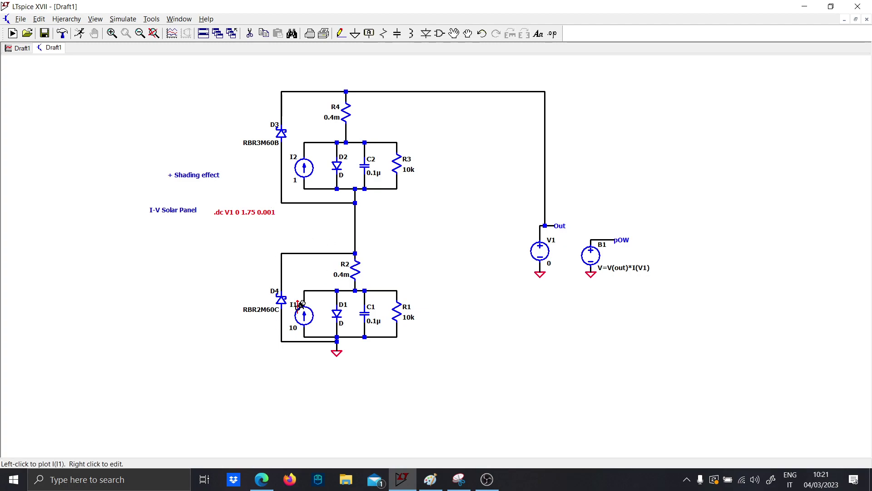
Step: Change the lower bypass diode D4's model to RBR3M40B
right_click(282, 297)
click(459, 216)
scroll(453, 228, down, 5)
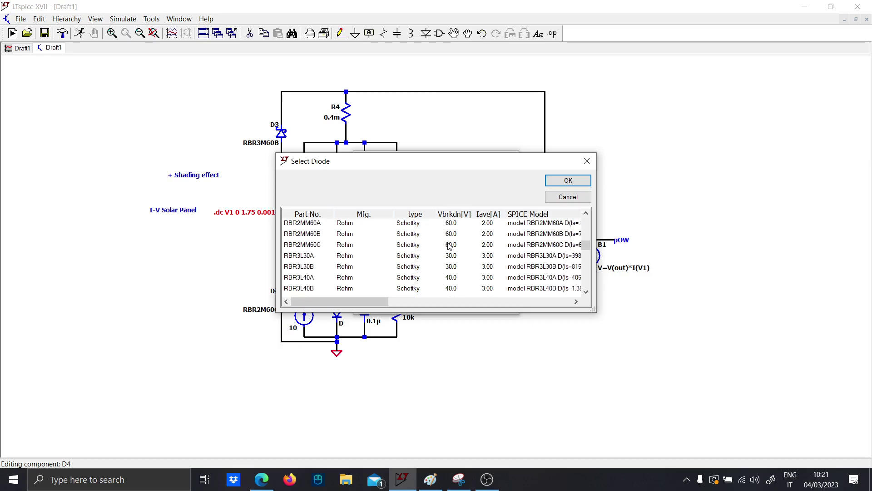
click(426, 257)
click(568, 180)
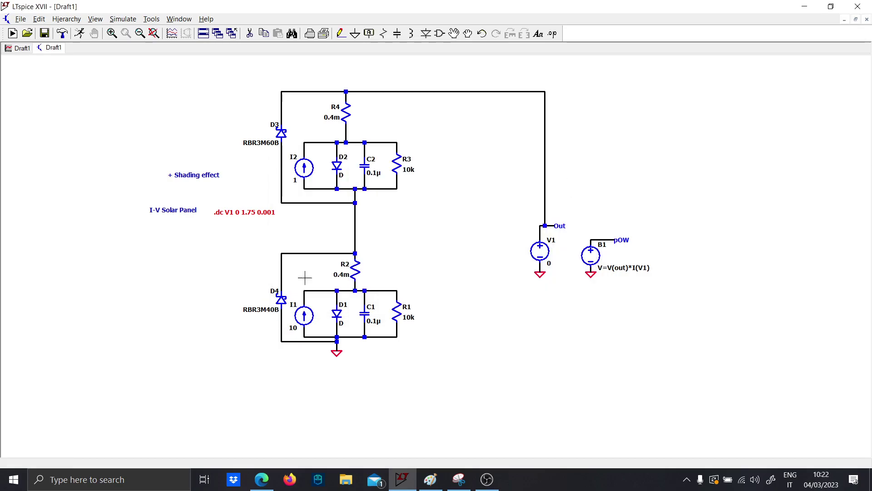
Step: Delete the upper bypass diode D3 and put a copy of the RBR3M40B diode D4 in its place
click(282, 132)
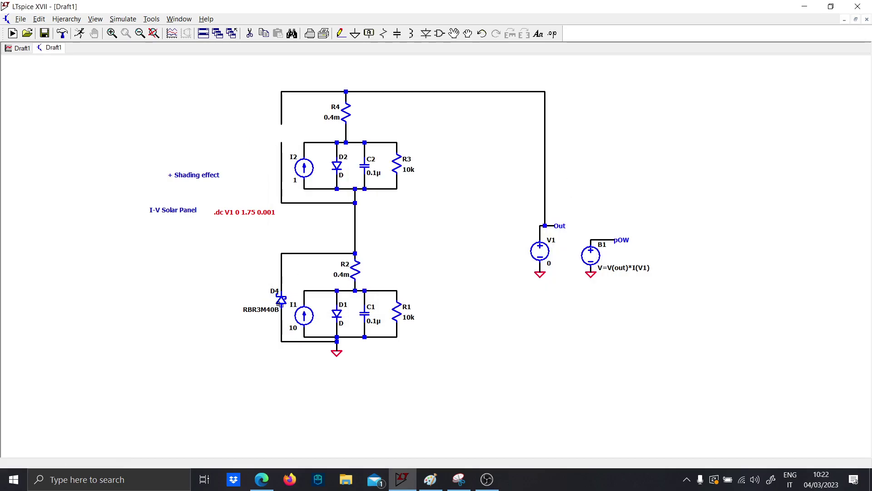
click(281, 304)
click(281, 137)
key(Escape)
Step: Run the DC sweep with both RBR3M40B bypass diodes, view the curves, and return to the schematic
click(80, 34)
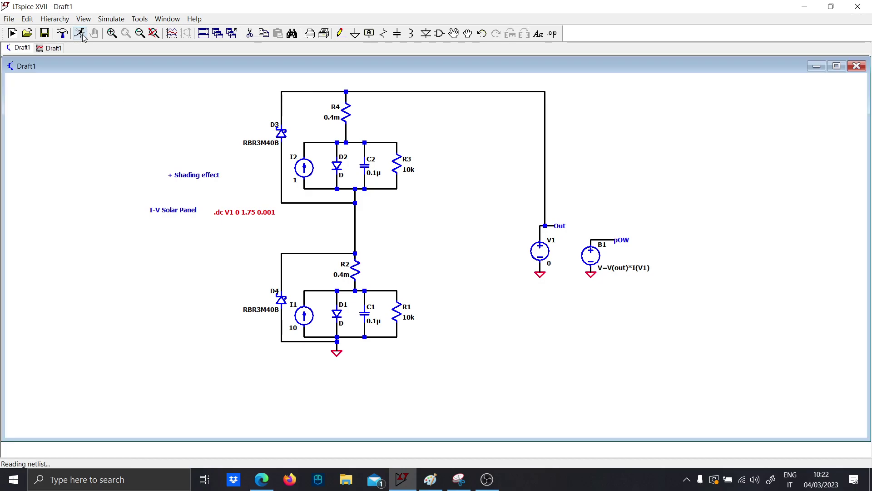
click(93, 449)
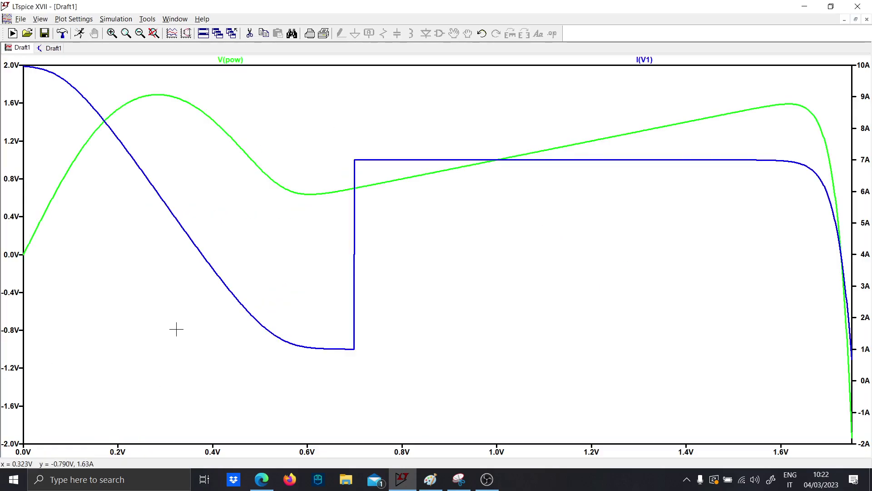
click(51, 48)
Step: Undo the diode replacements and the cell move until D3 and D4 are both RBR5L40A at the original spacing
scroll(212, 210, up, 2)
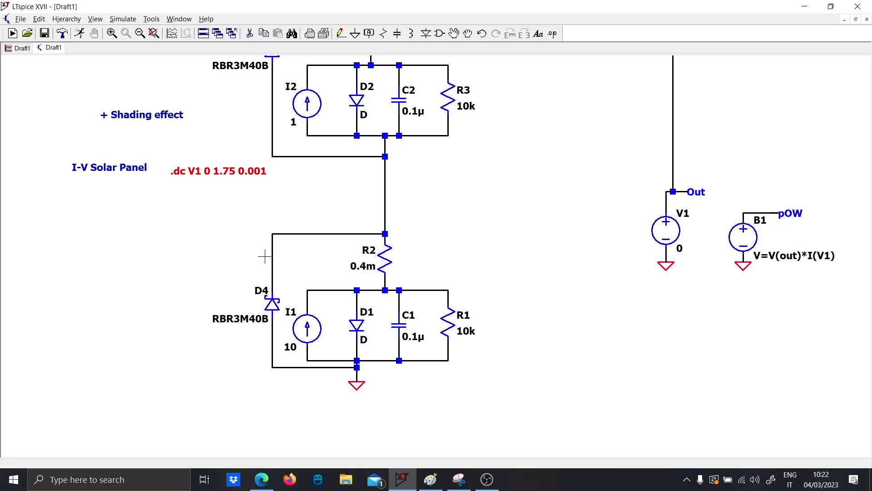
key(ctrl+z)
key(ctrl+z)
key(ctrl+z)
key(ctrl+z)
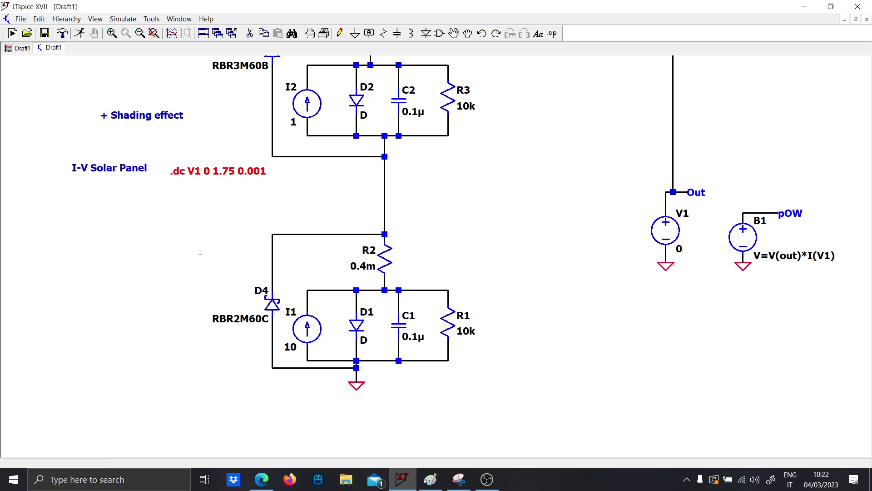
scroll(200, 251, down, 1)
key(F9)
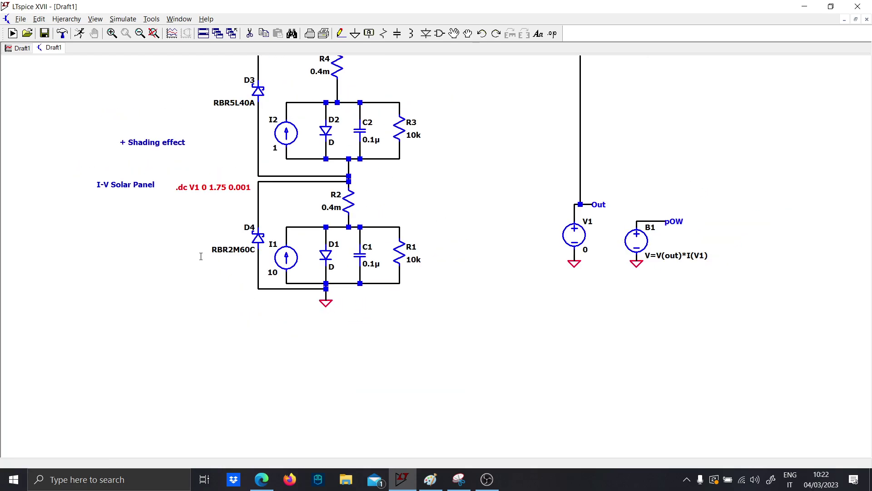
key(ctrl+z)
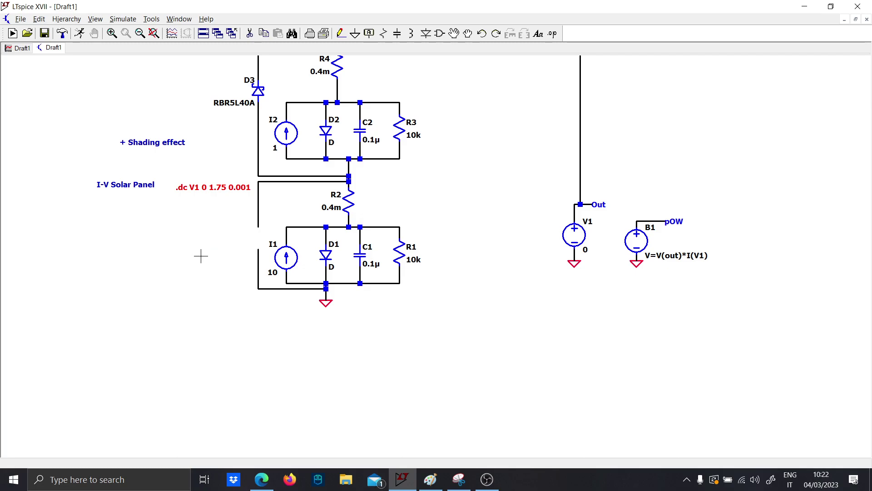
key(ctrl+y)
drag(200, 256, 207, 269)
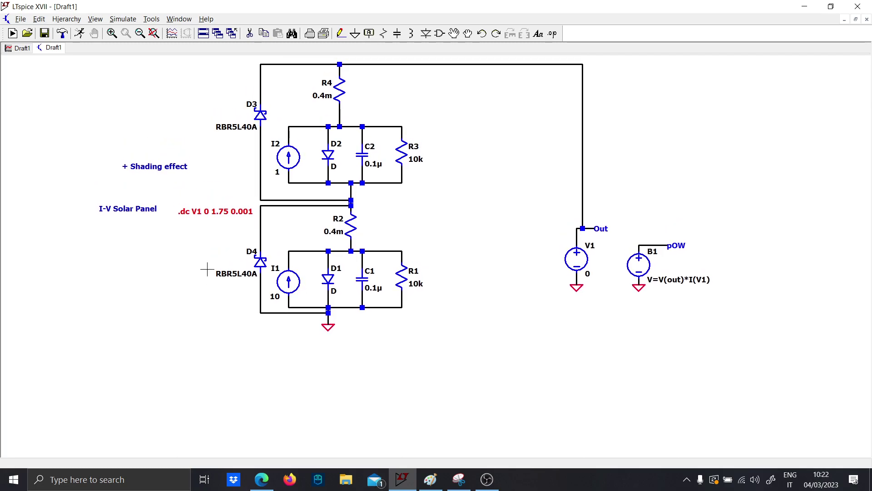
Step: Run the DC sweep with both RBR5L40A bypass diodes, view the curves, and return to the schematic
click(75, 30)
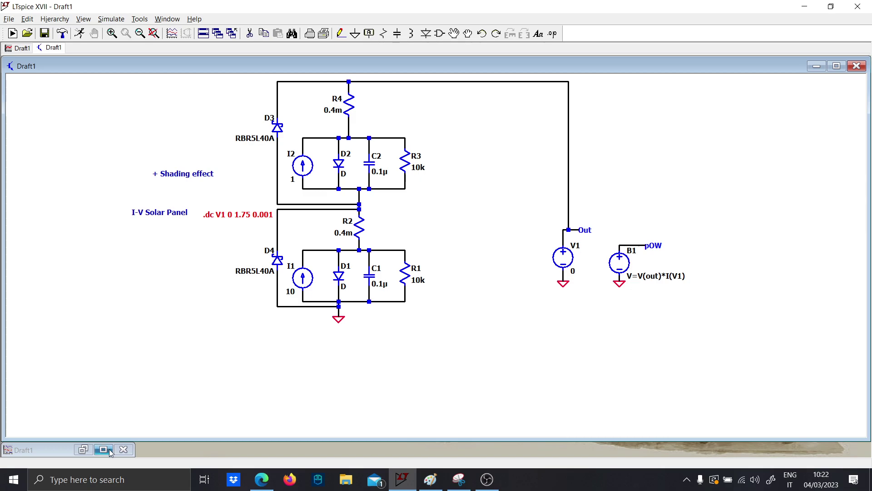
click(103, 449)
click(52, 49)
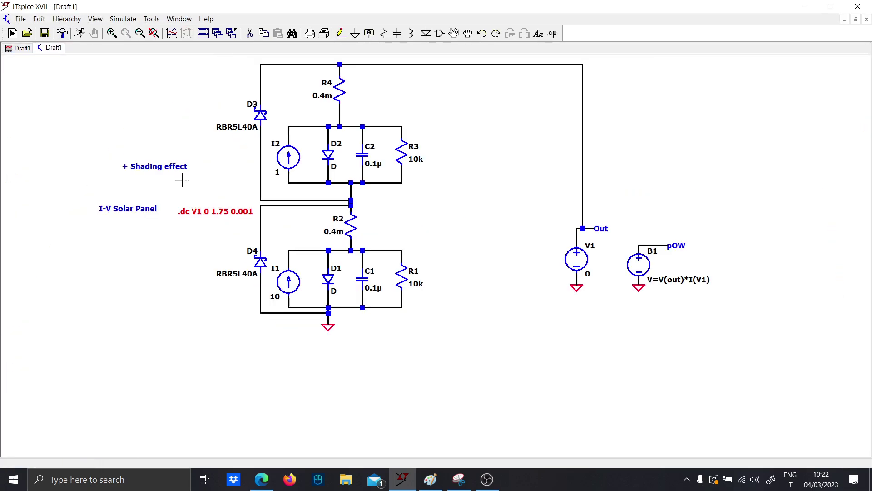
Step: Move the whole lower cell with bypass diode D4 down to make room for a series diode between the cells
scroll(187, 227, up, 4)
drag(237, 415, 253, 301)
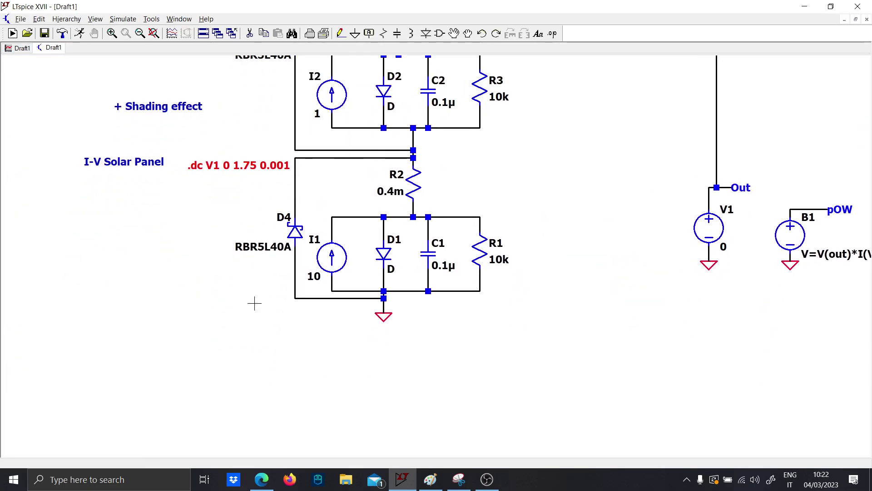
scroll(256, 309, down, 2)
key(F8)
mouse_move(502, 361)
mouse_down()
mouse_move(299, 261)
mouse_move(278, 203)
mouse_up()
click(333, 329)
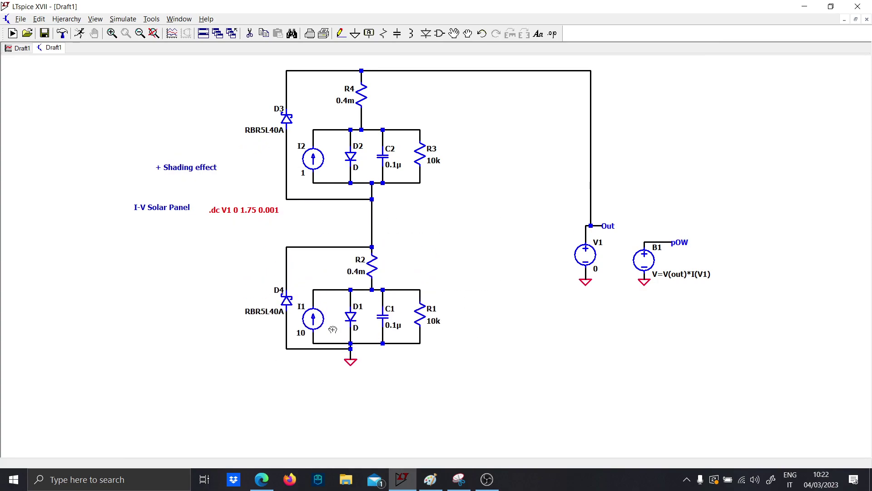
Step: Insert a copy of the RBR5L40A diode in series on the wire between the two cells
click(285, 307)
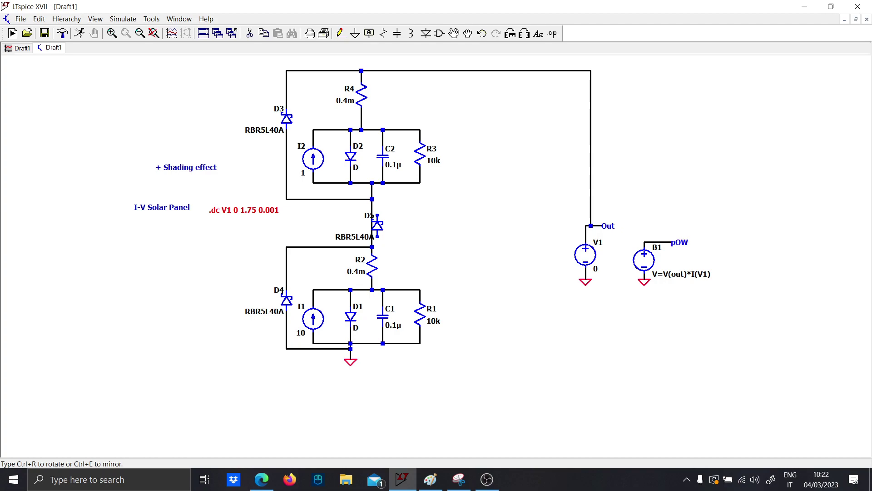
click(372, 225)
drag(282, 206, 284, 256)
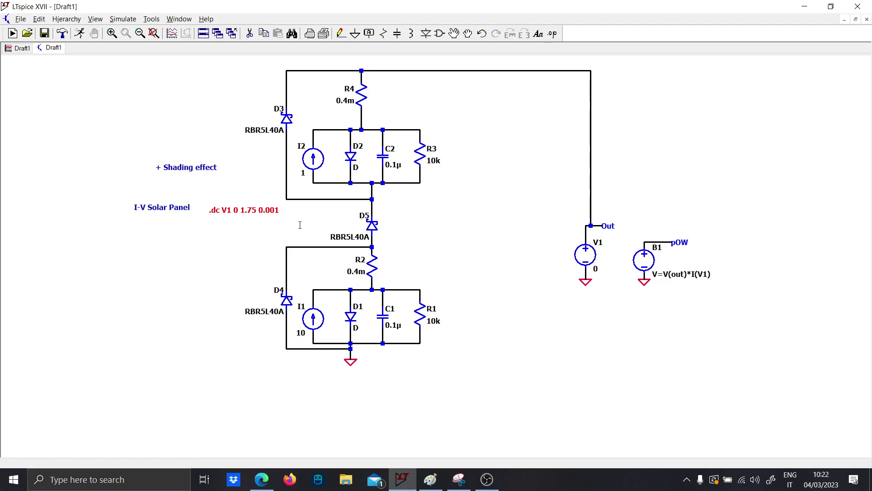
drag(296, 213, 296, 319)
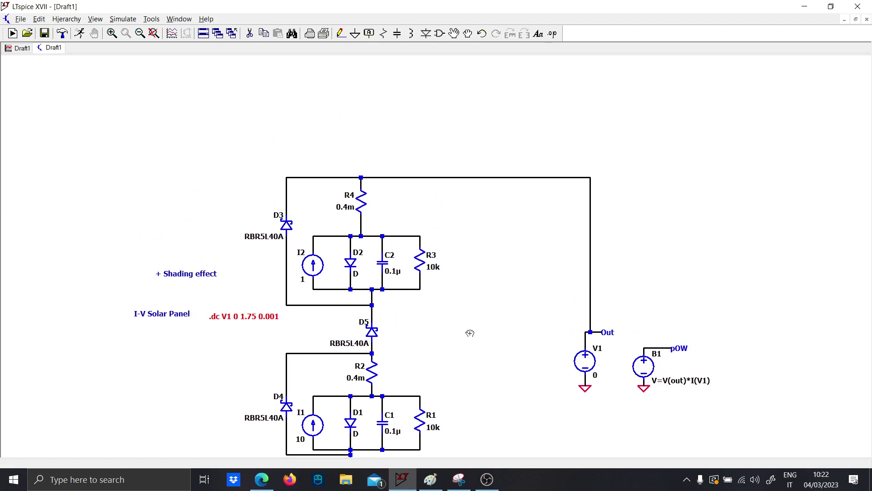
Step: Insert a rotated copy of the RBR5L40A series diode on the top wire between the upper cell and Out
drag(467, 330, 421, 310)
click(373, 334)
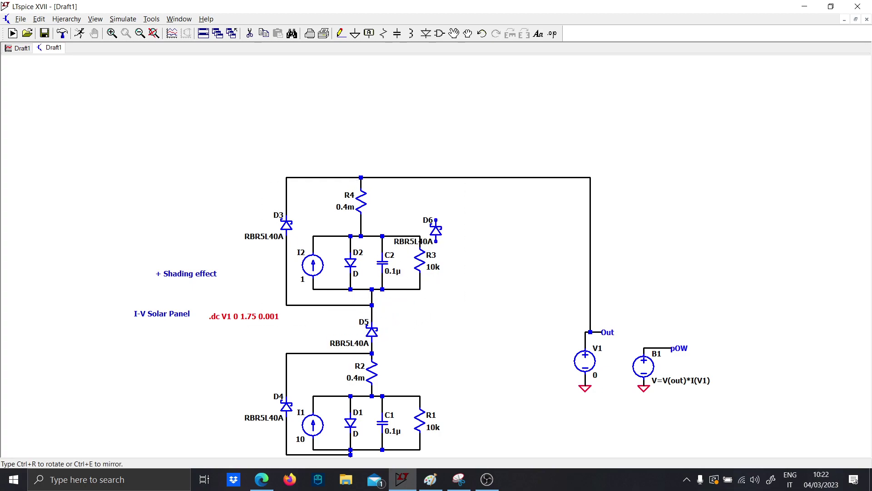
key(ctrl+r)
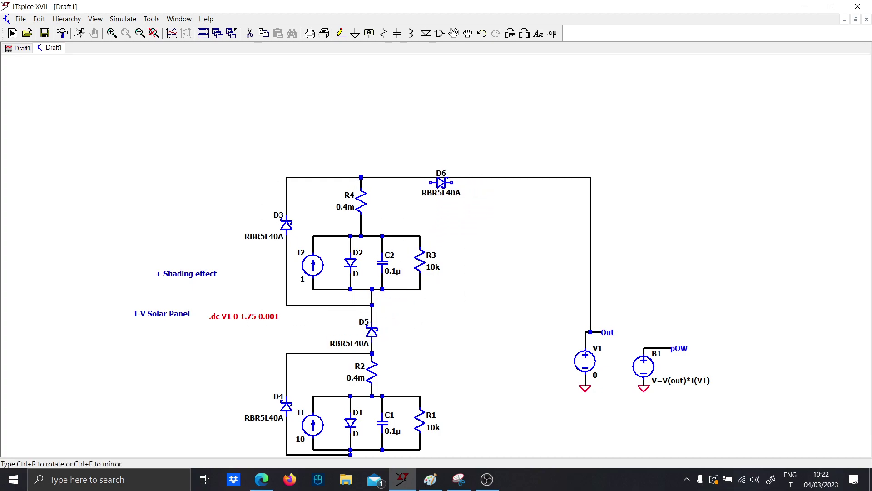
click(430, 176)
Step: Run the DC sweep with the two series diodes, view the I-V and power curves, and return to the schematic
click(83, 33)
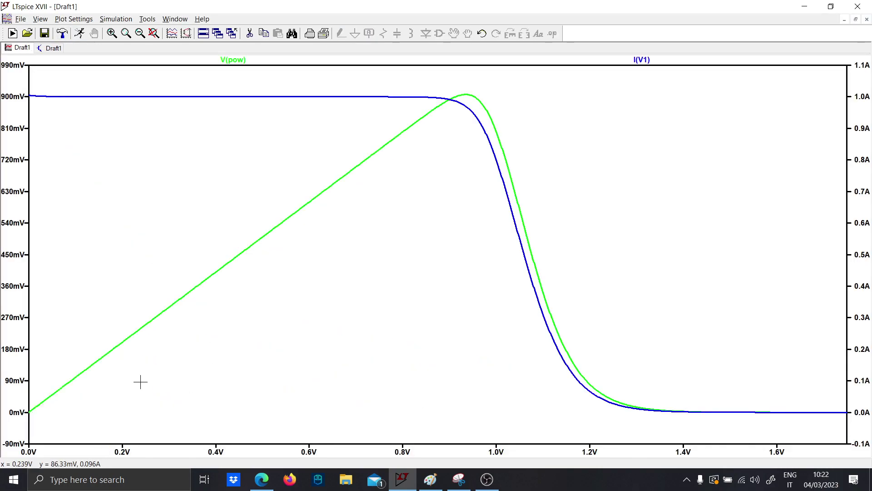
right_click(160, 189)
click(187, 201)
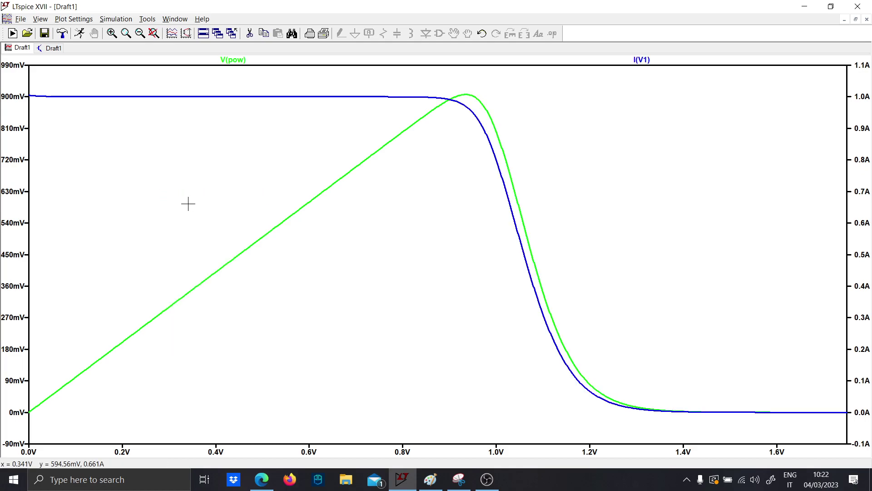
click(53, 49)
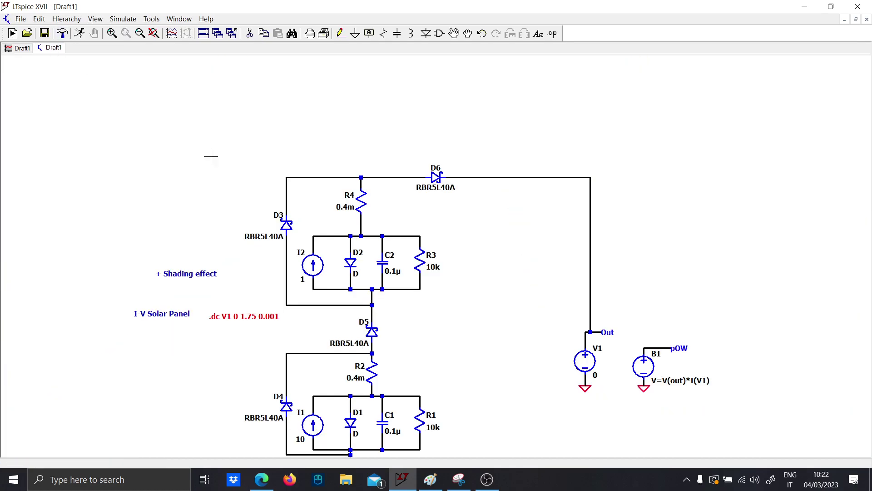
Step: Undo the insertion of both series diodes and the lower cell's move
scroll(382, 311, up, 5)
scroll(382, 311, down, 5)
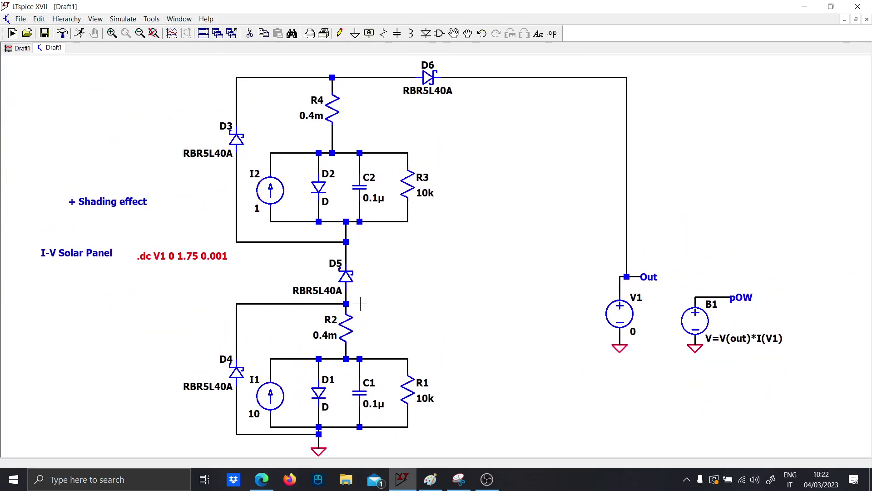
key(F9)
key(F9)
key(F9)
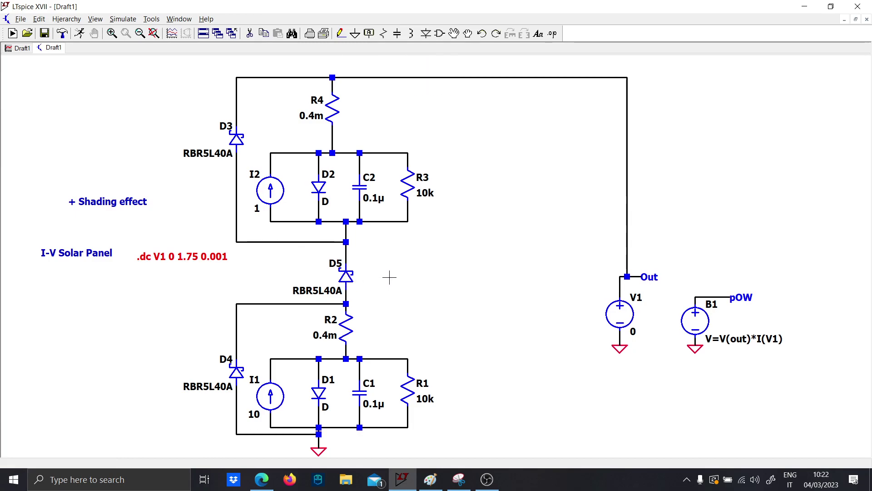
Step: Rerun the DC sweep with only the RBR5L40A bypass diodes and compare the curves with the shaded-modules plot in Paint
click(79, 33)
click(103, 450)
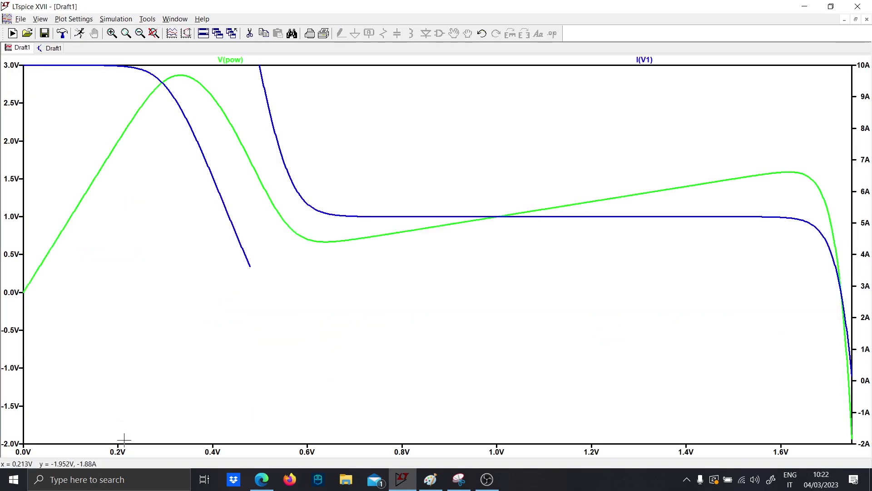
click(42, 50)
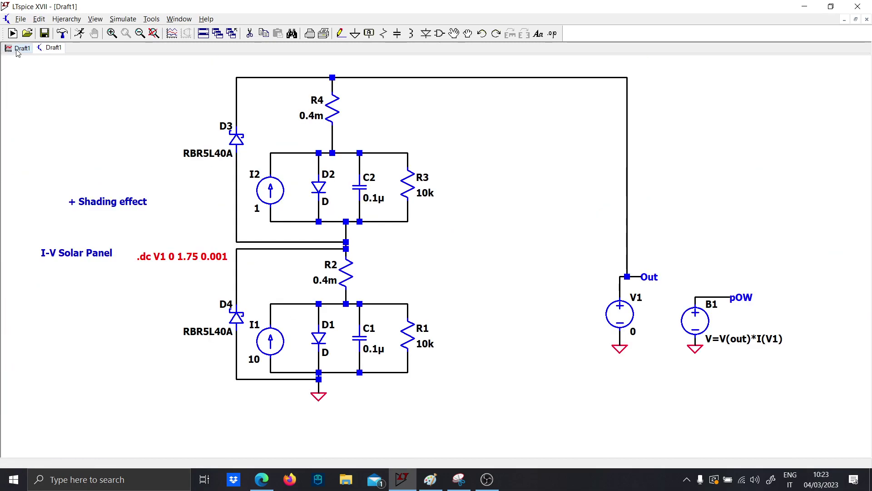
click(16, 49)
click(434, 480)
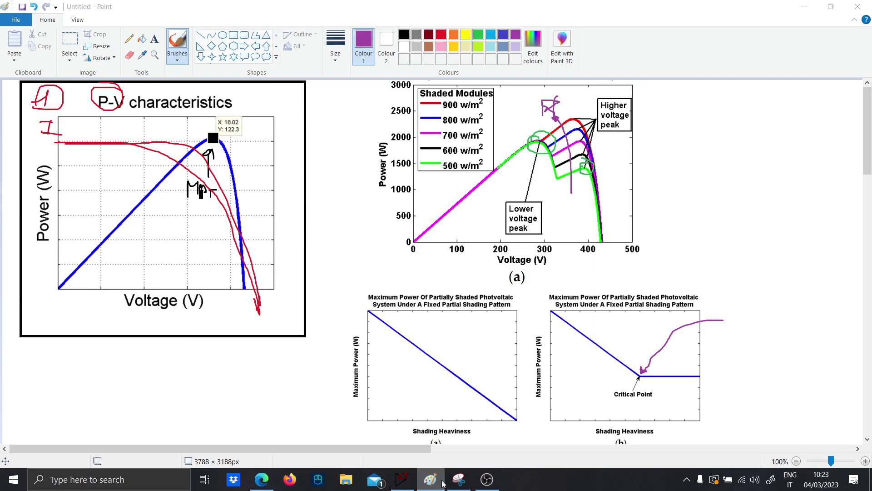
click(442, 481)
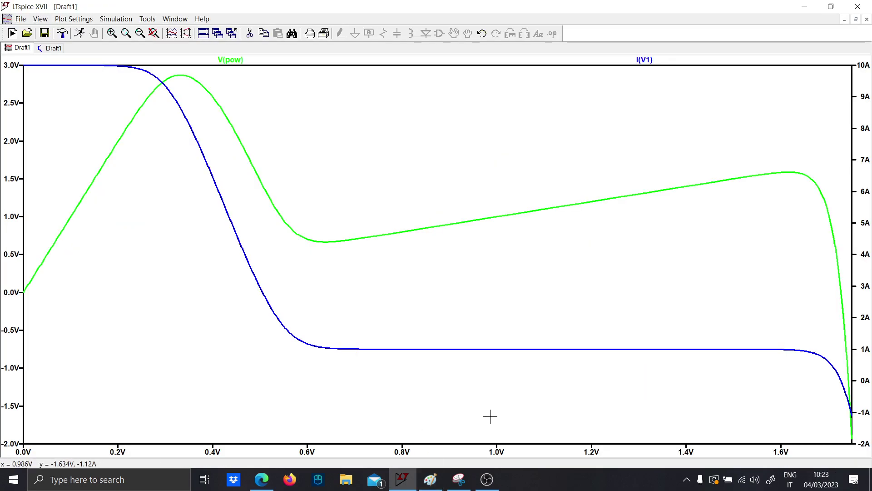